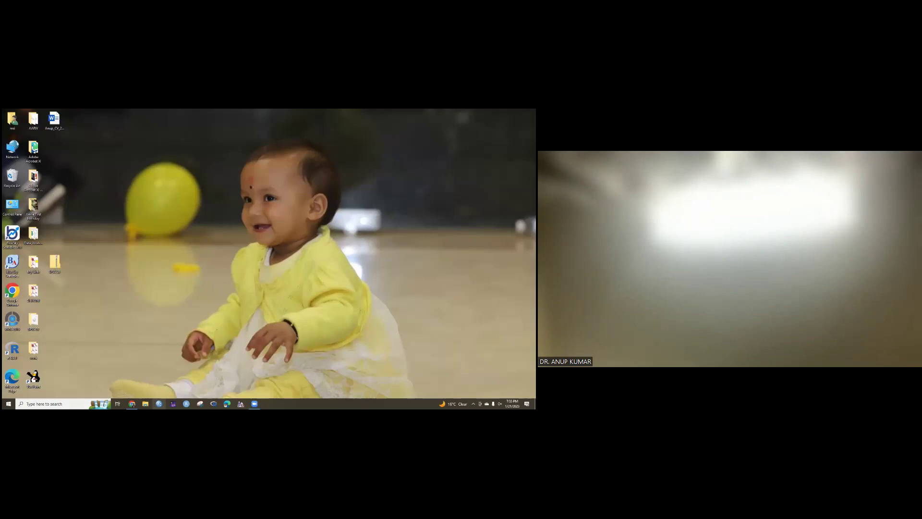
Browse the work folder on the desktop and look through its neonatal project subfolder for a usable dataset.
double_click(34, 352)
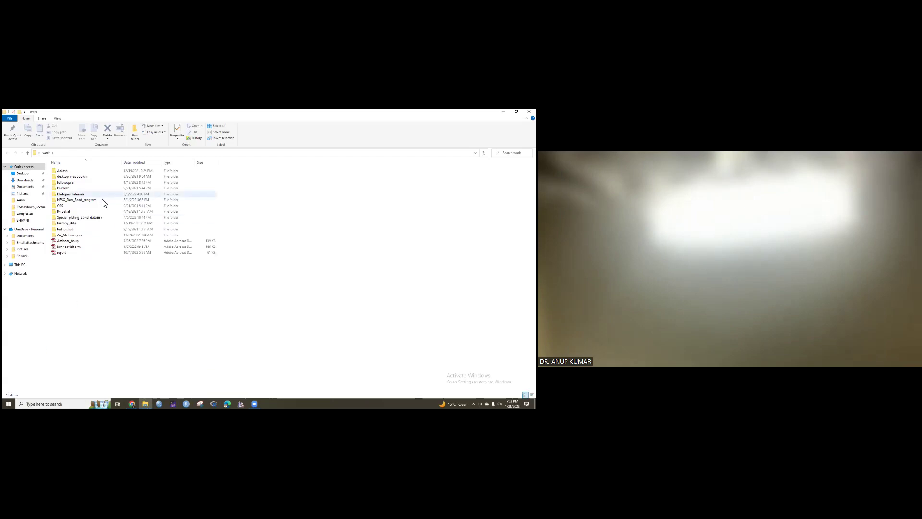
double_click(88, 172)
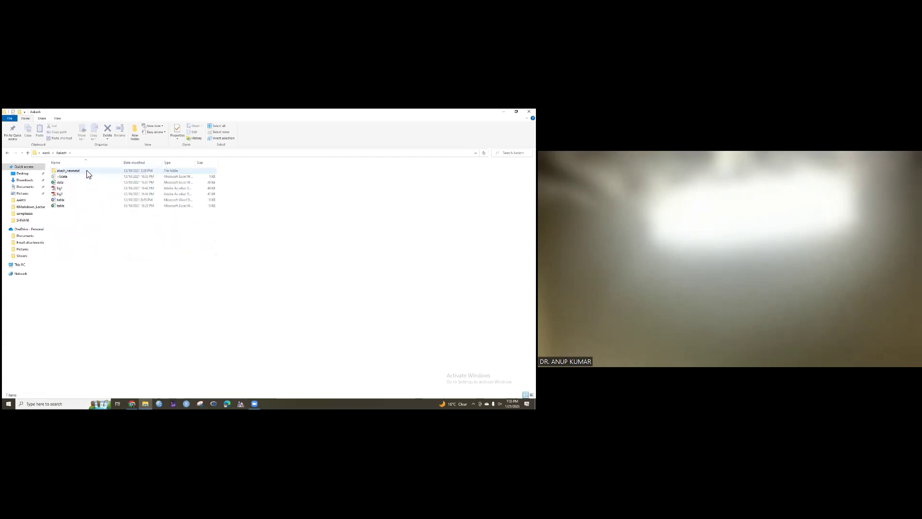
double_click(88, 172)
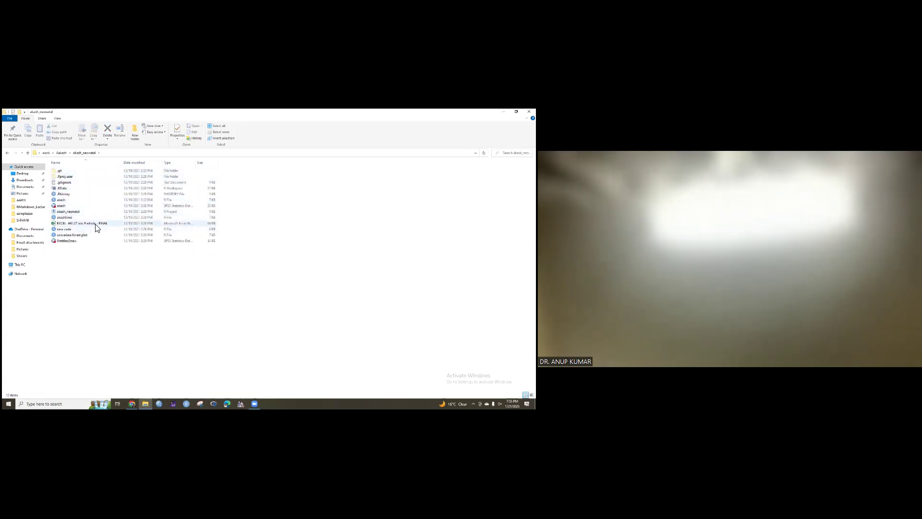
click(8, 153)
click(8, 153)
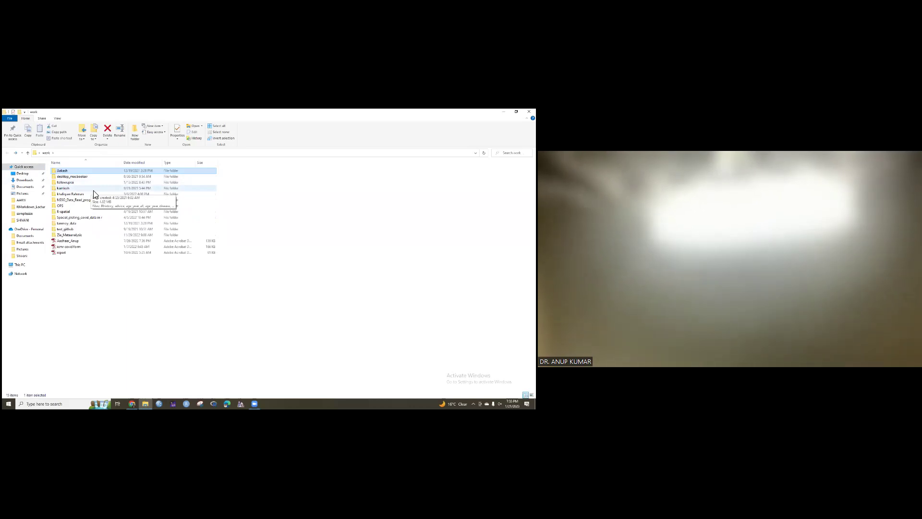
Look through the data project folder under work and its nested subfolder for a dataset, and close the file window.
double_click(93, 224)
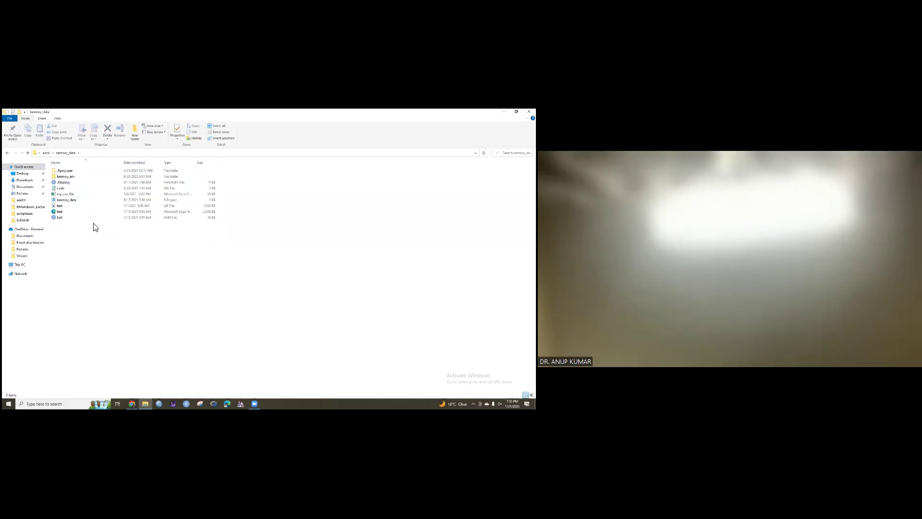
click(75, 177)
double_click(75, 179)
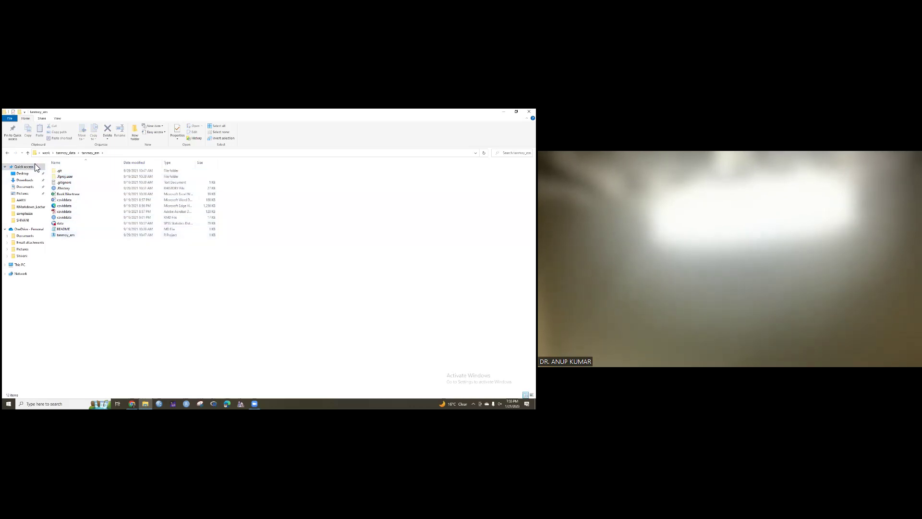
click(7, 153)
click(8, 153)
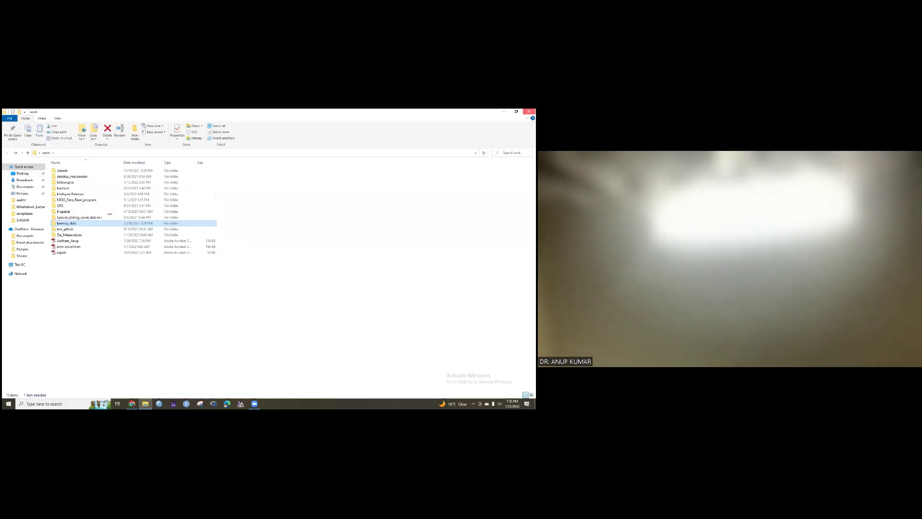
click(529, 111)
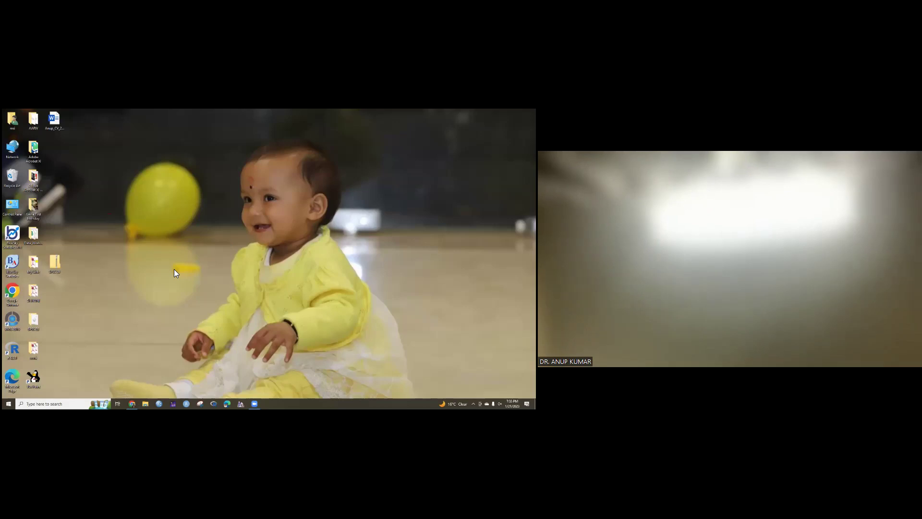
Check the RMarkdown_Lecture folder inside My Slide for a dataset and close the file window.
double_click(36, 261)
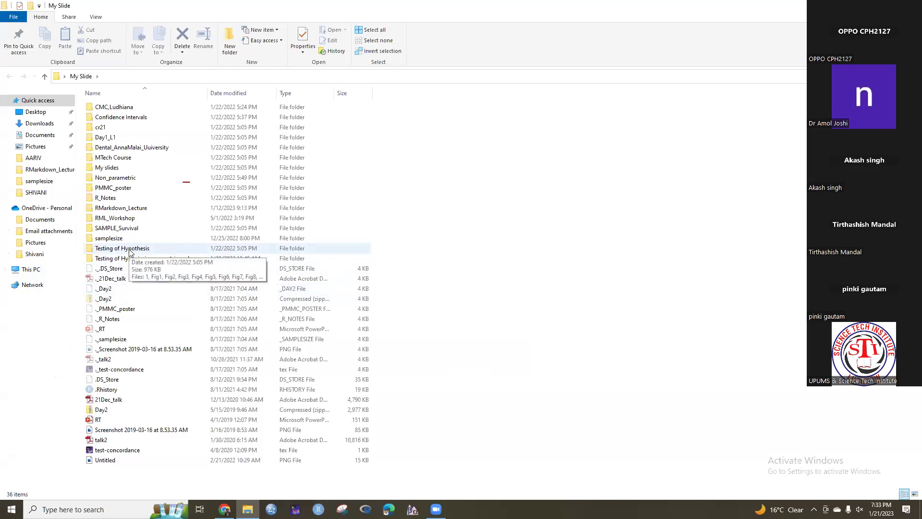
double_click(127, 208)
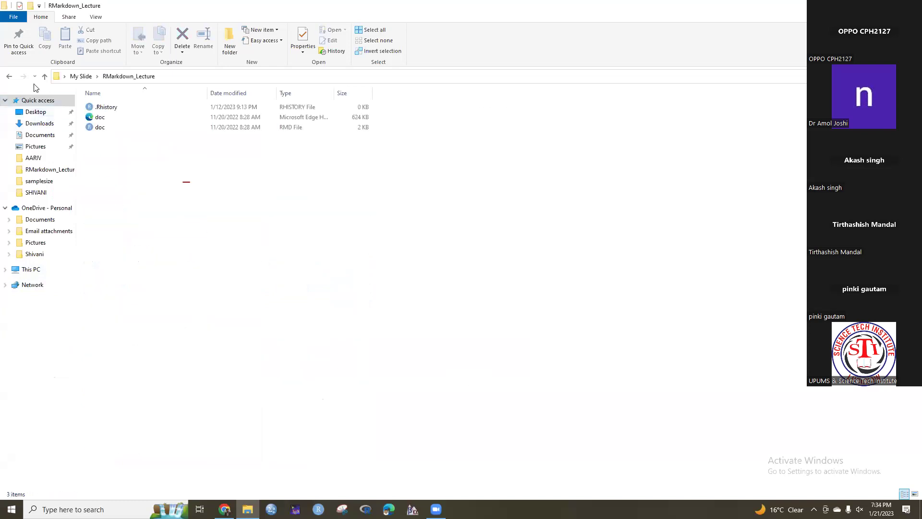
click(9, 77)
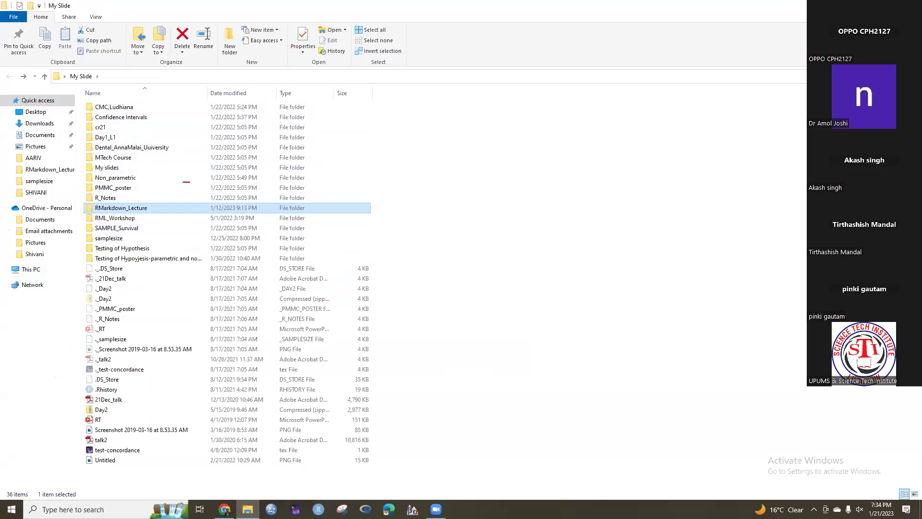
click(911, 5)
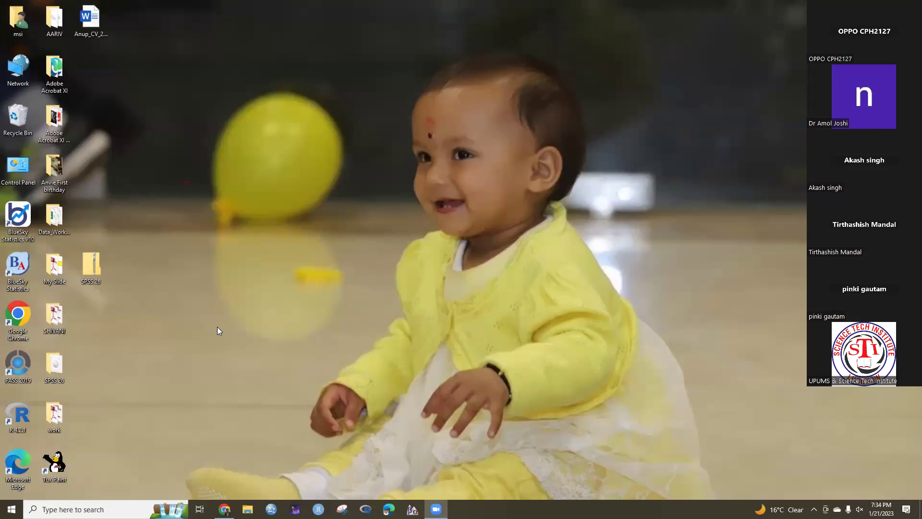
Open the Excel workbook named data from the first project folder inside the desktop's work folder.
double_click(55, 415)
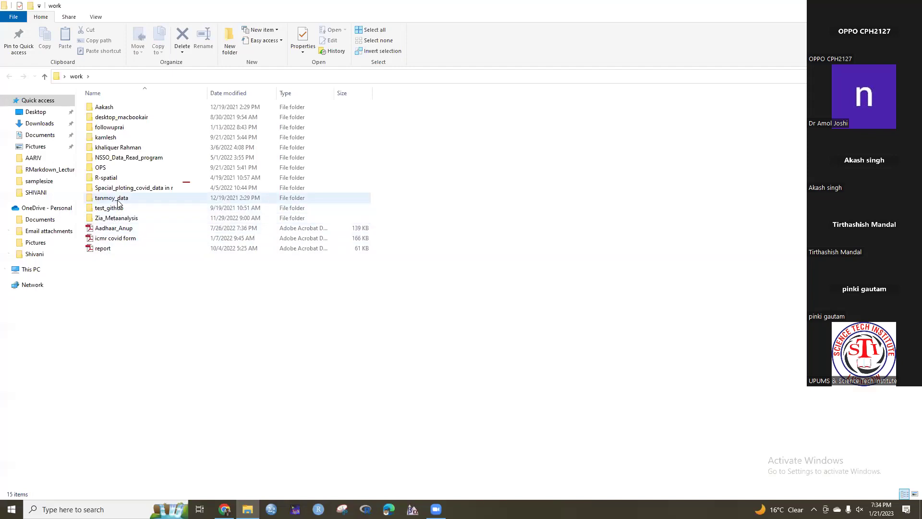
double_click(116, 118)
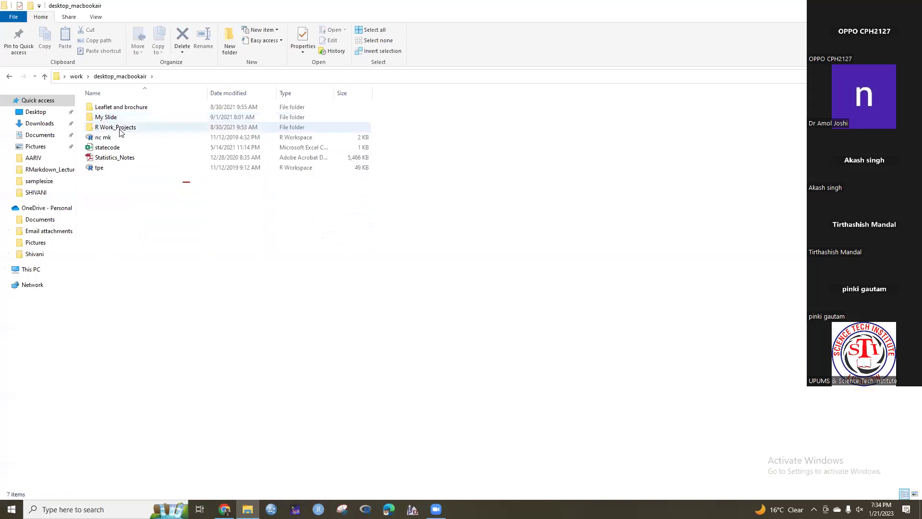
click(9, 76)
double_click(108, 108)
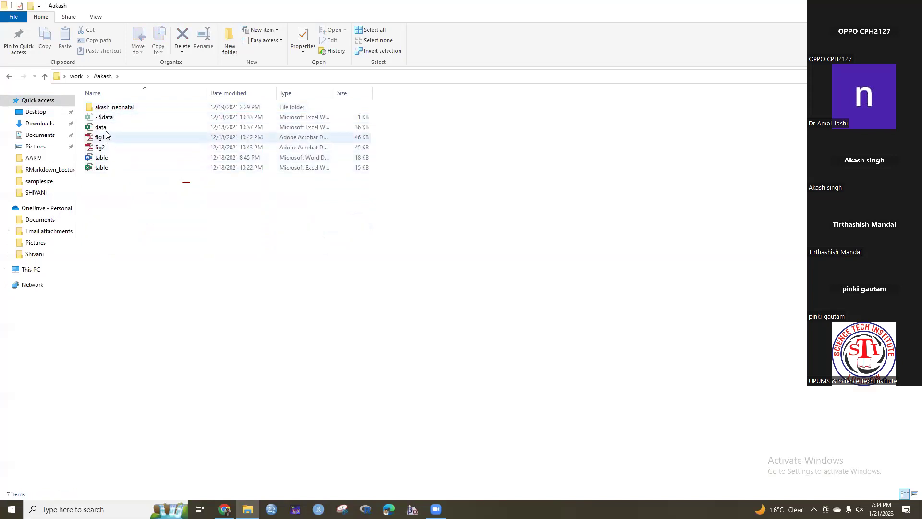
click(105, 129)
double_click(105, 128)
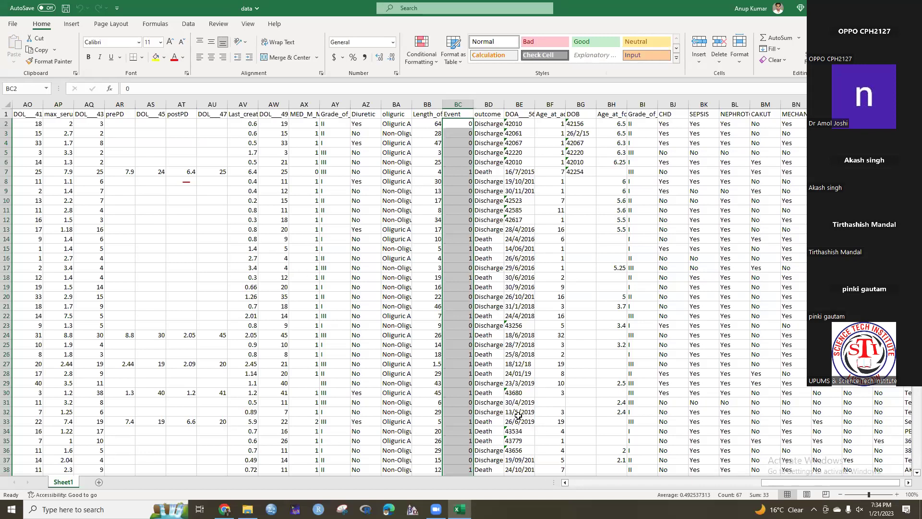
Widen the BABY_OF and CR_NO columns at the start of the sheet until their entries show in full.
drag(801, 482, 584, 466)
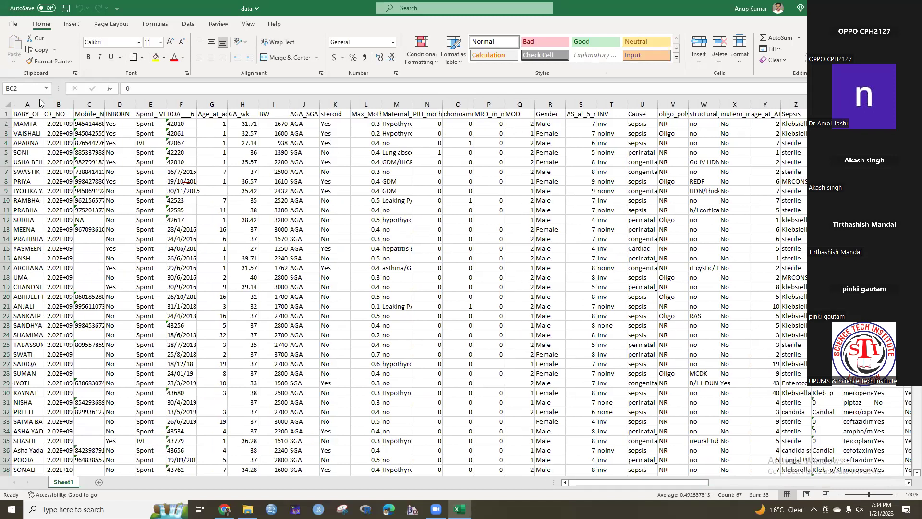
drag(42, 103, 65, 101)
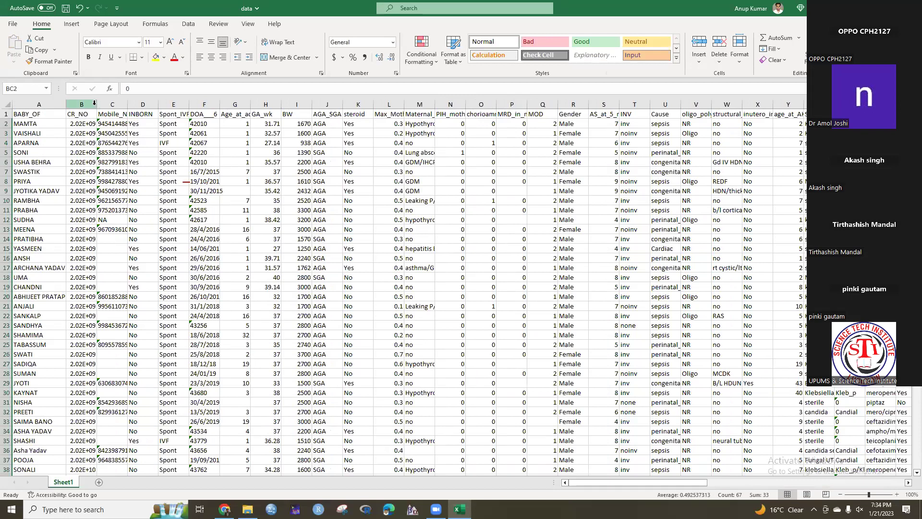
drag(96, 102, 125, 104)
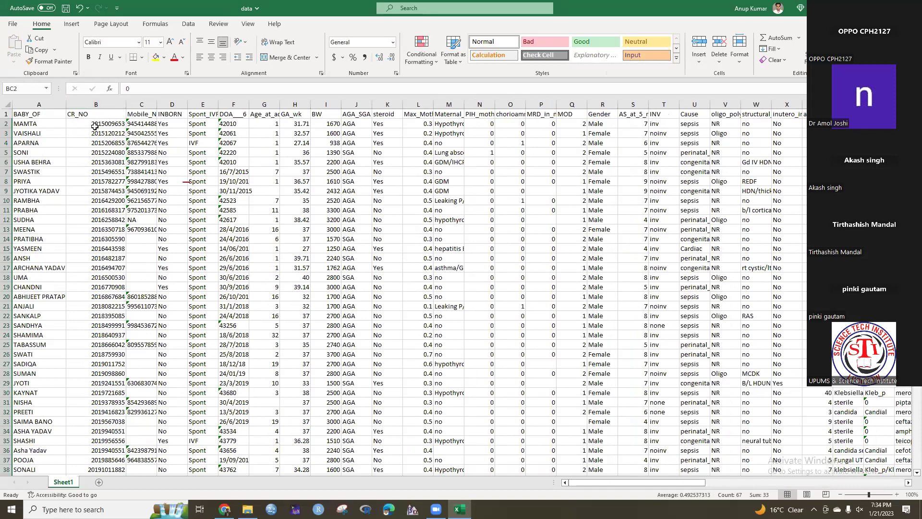
Widen the Mobile_Number column and hide it from the sheet.
drag(163, 104, 164, 103)
right_click(144, 105)
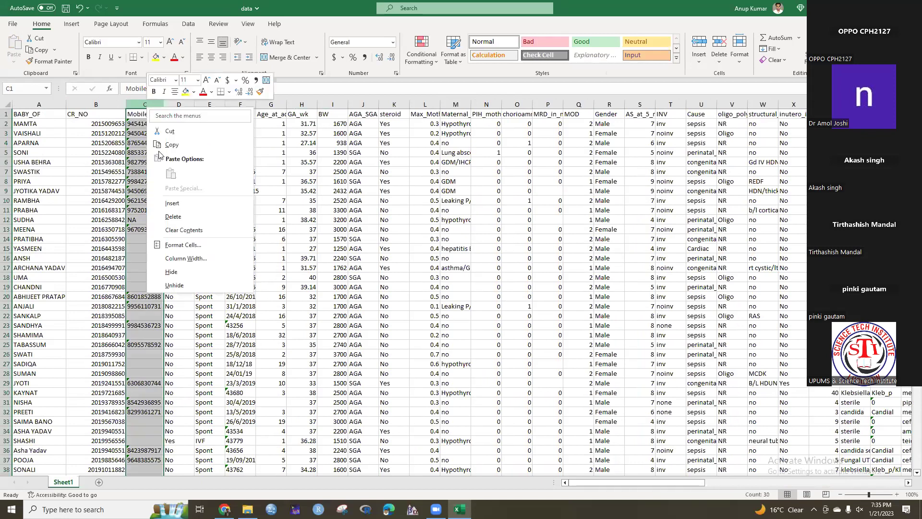
click(174, 271)
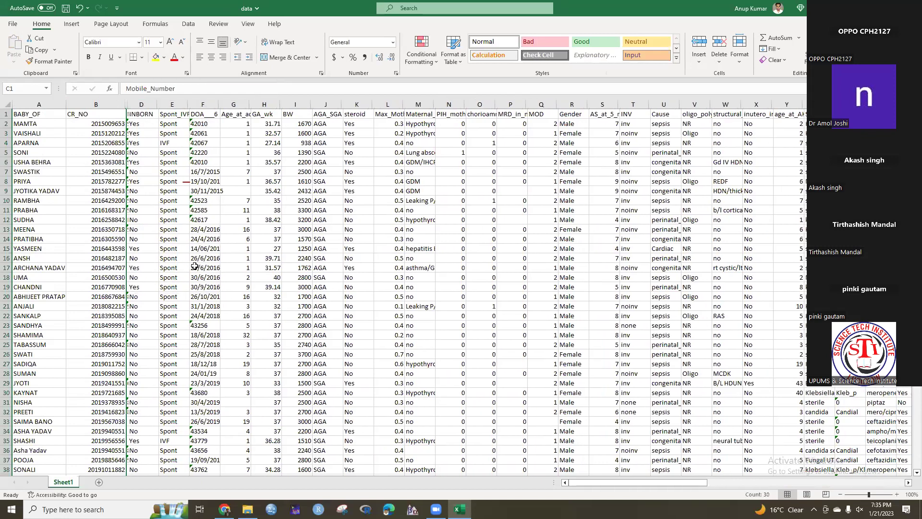
Examine the INBORN, Spont_IVF, DOA, age at admission and GA_wk variables and the remaining rows and columns of the dataset.
click(142, 104)
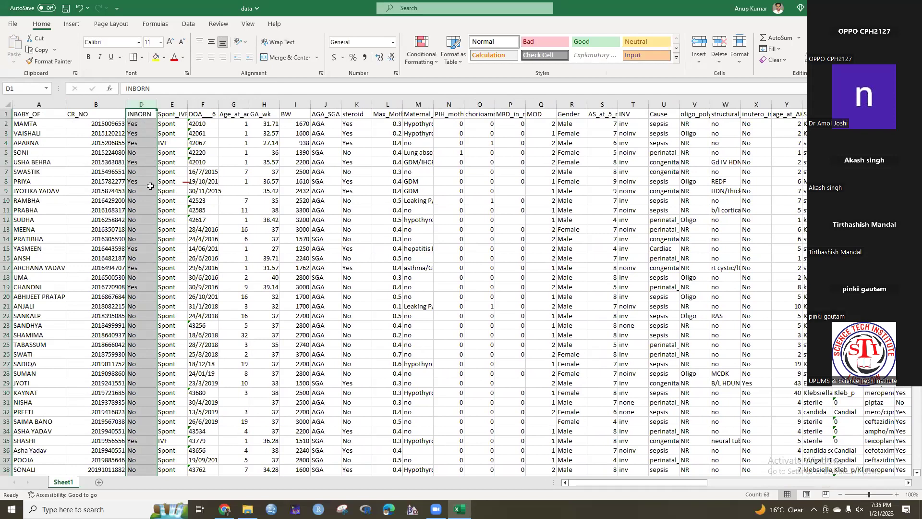
click(170, 115)
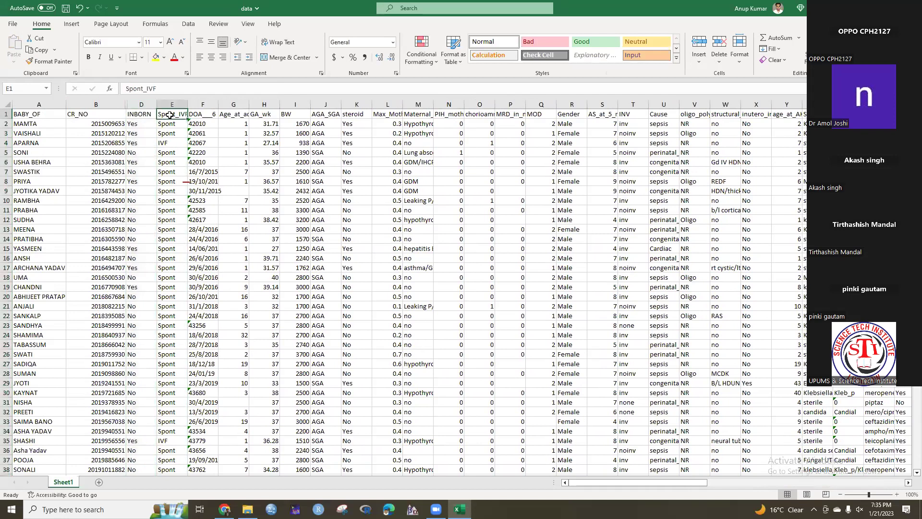
click(214, 114)
click(238, 115)
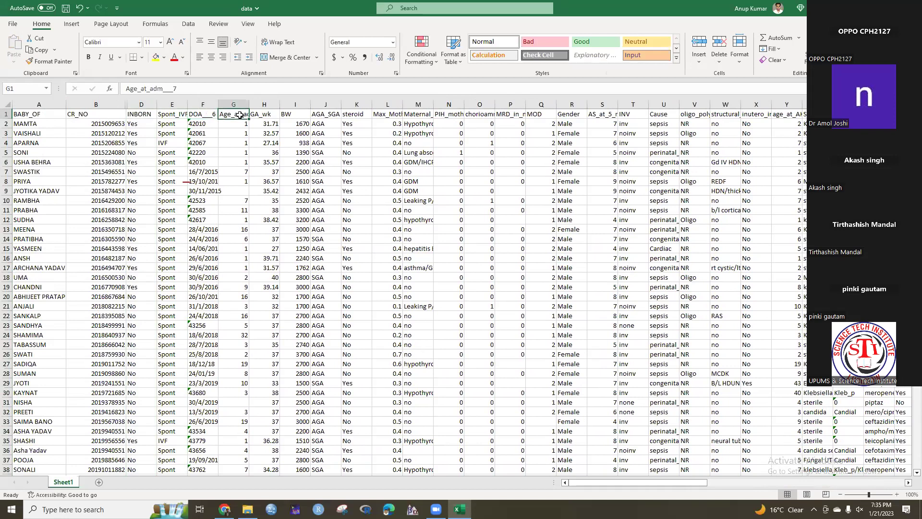
click(270, 114)
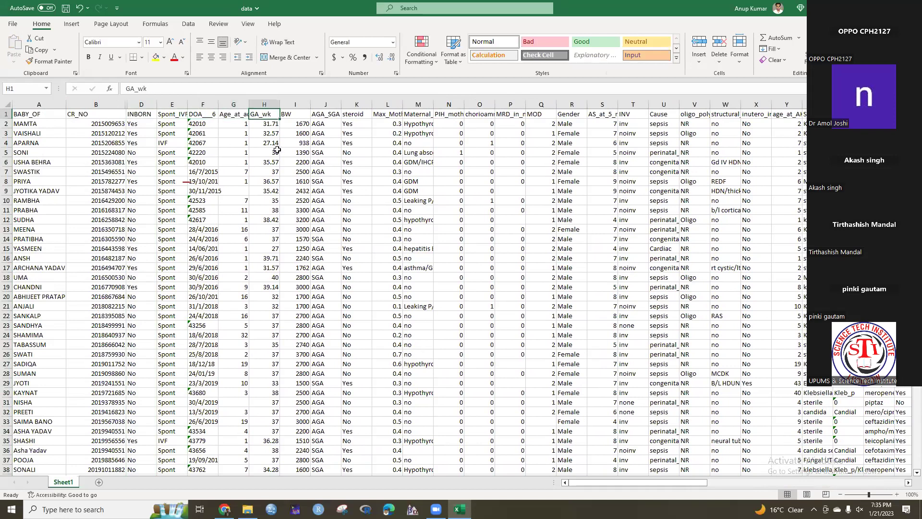
click(269, 104)
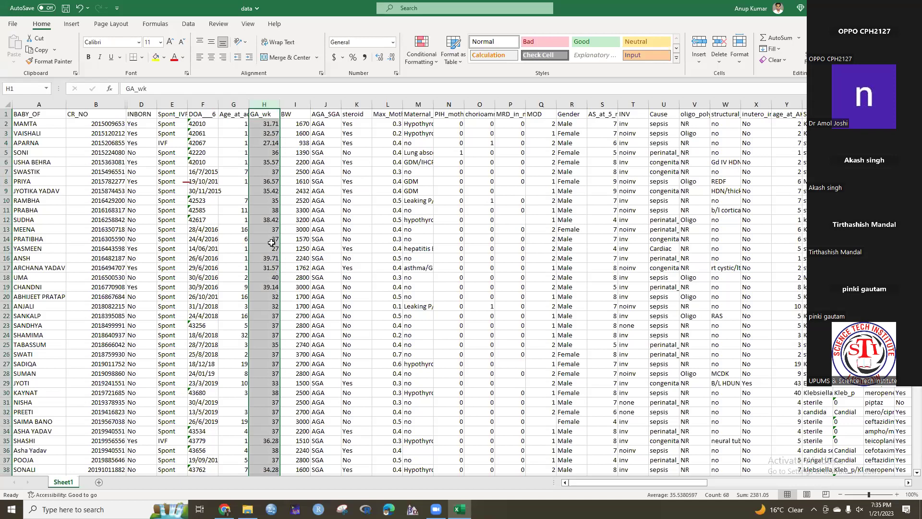
scroll(272, 243, down, 12)
scroll(272, 243, up, 12)
click(696, 483)
drag(695, 482, 657, 467)
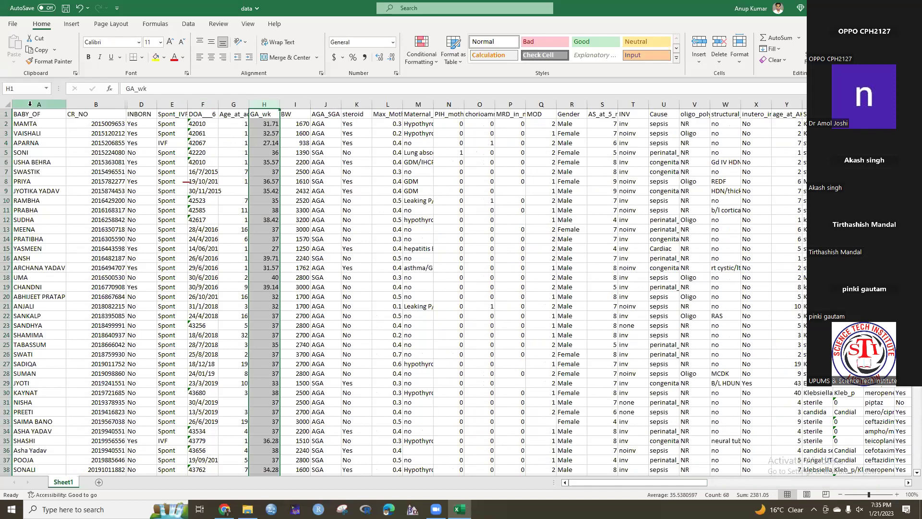
Copy the visible columns from CR_NO through steroid into a new blank workbook, starting at cell A1.
drag(108, 105, 314, 120)
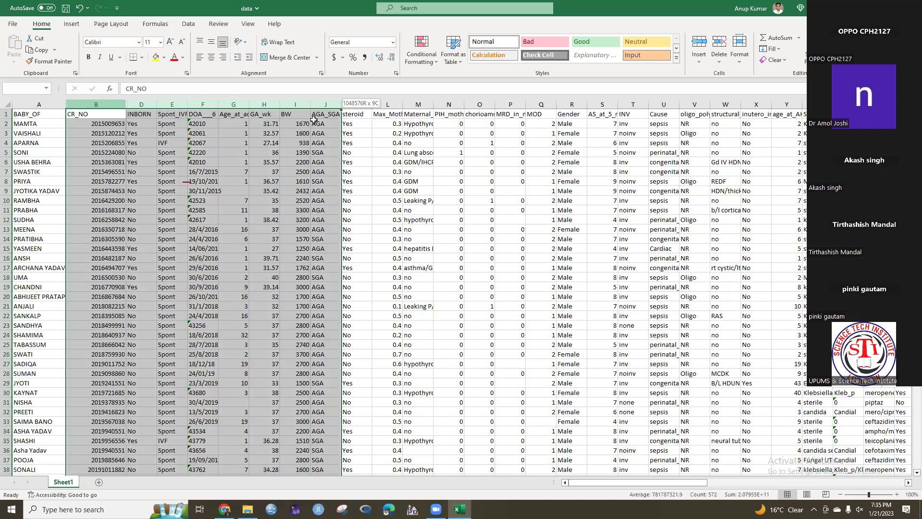
drag(314, 120, 346, 125)
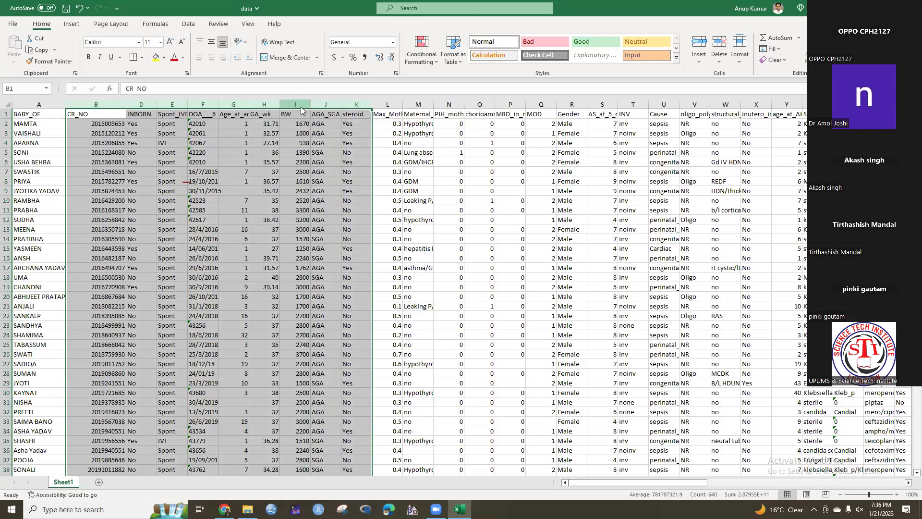
right_click(300, 109)
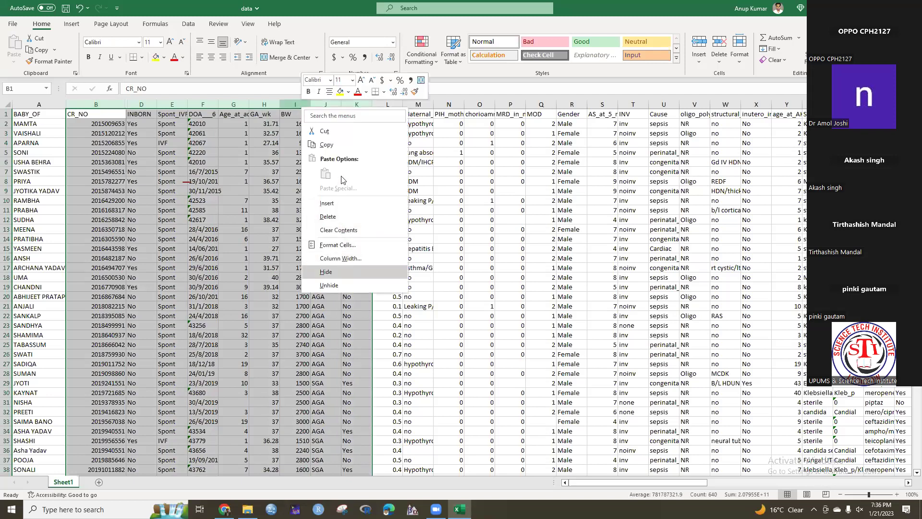
click(344, 145)
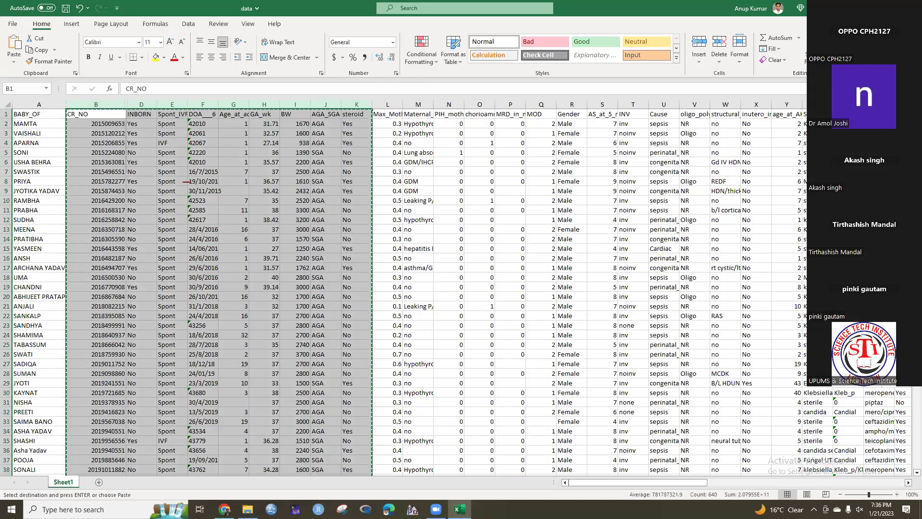
key(ctrl+n)
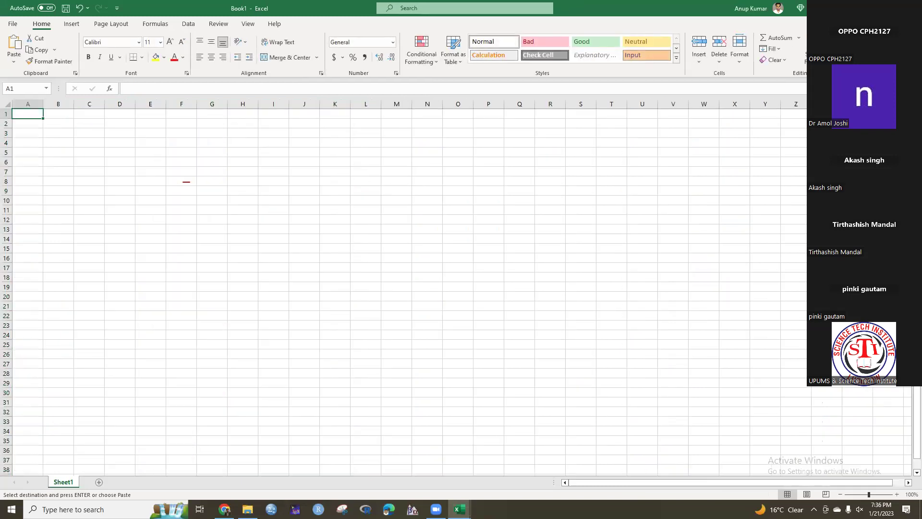
key(ctrl+v)
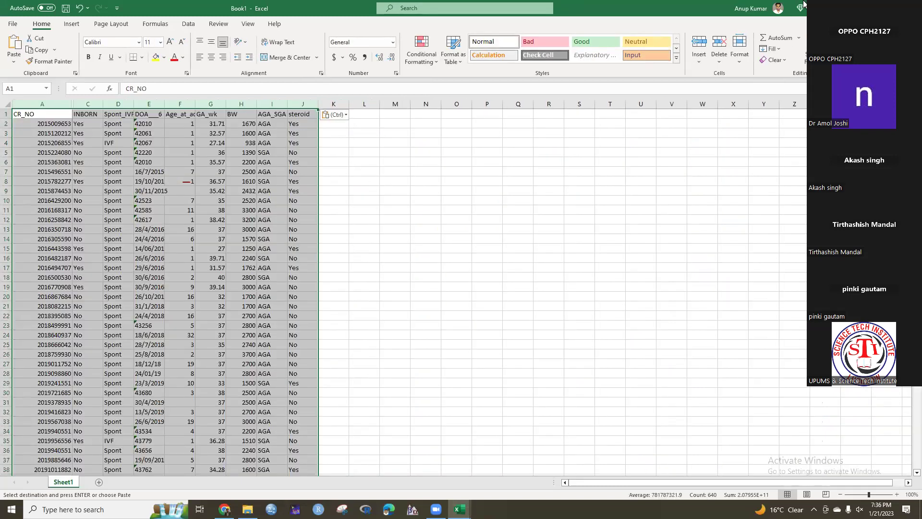
click(610, 181)
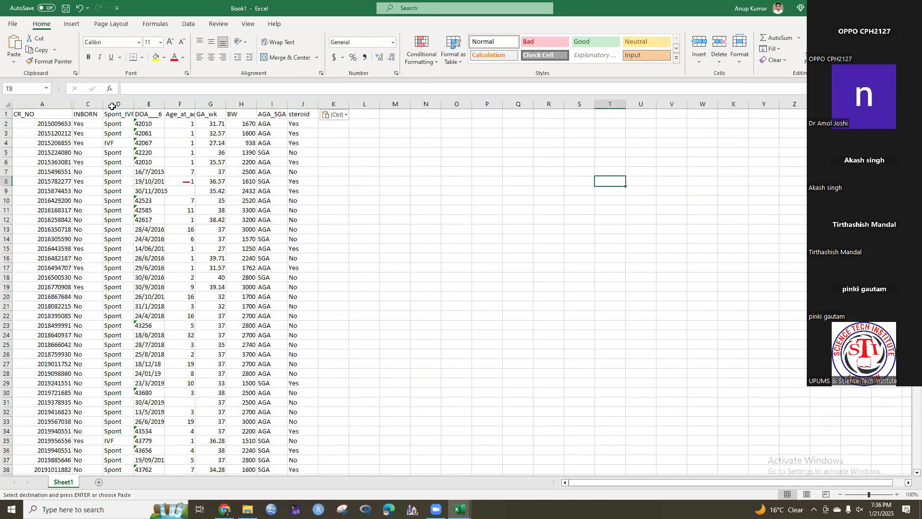
Save the new workbook on the Desktop under the file name test.
click(66, 9)
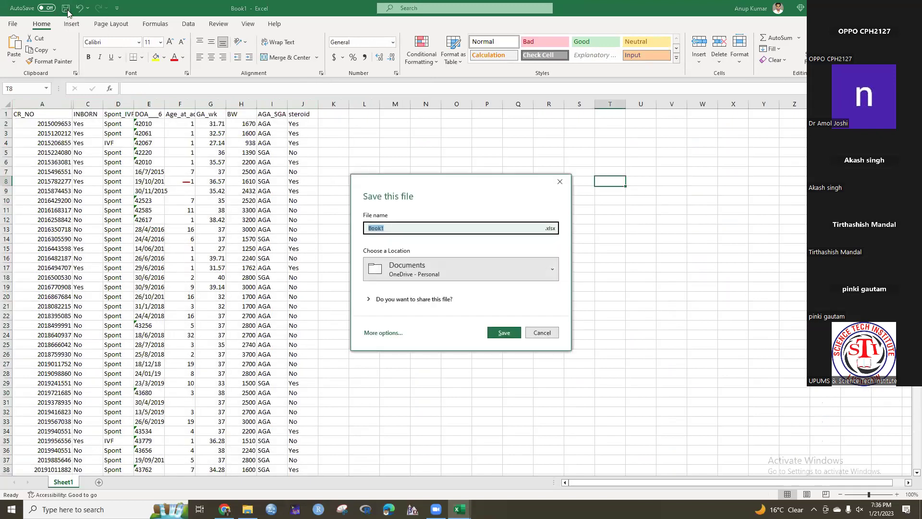
click(463, 272)
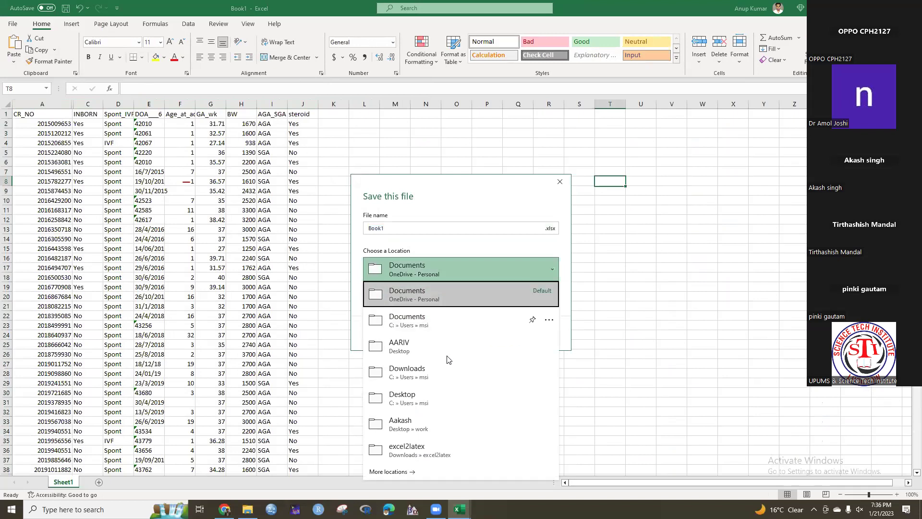
click(442, 397)
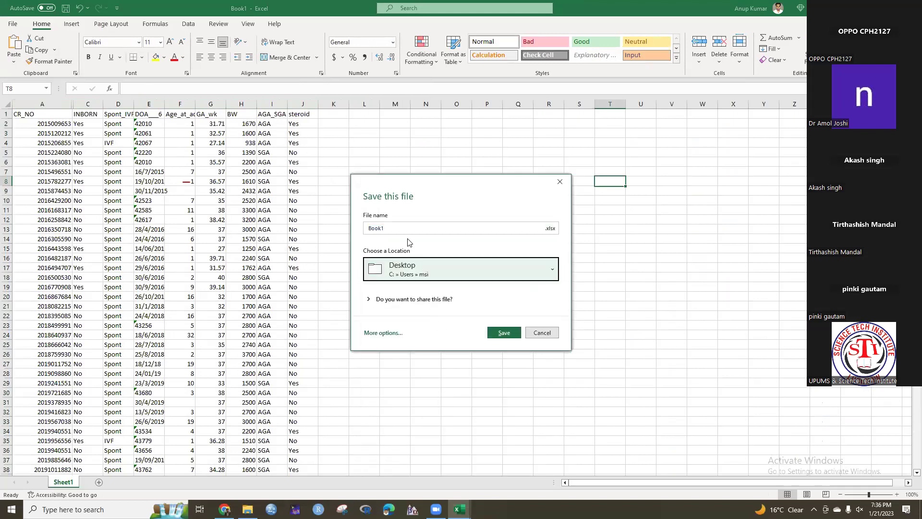
click(399, 226)
text(test)
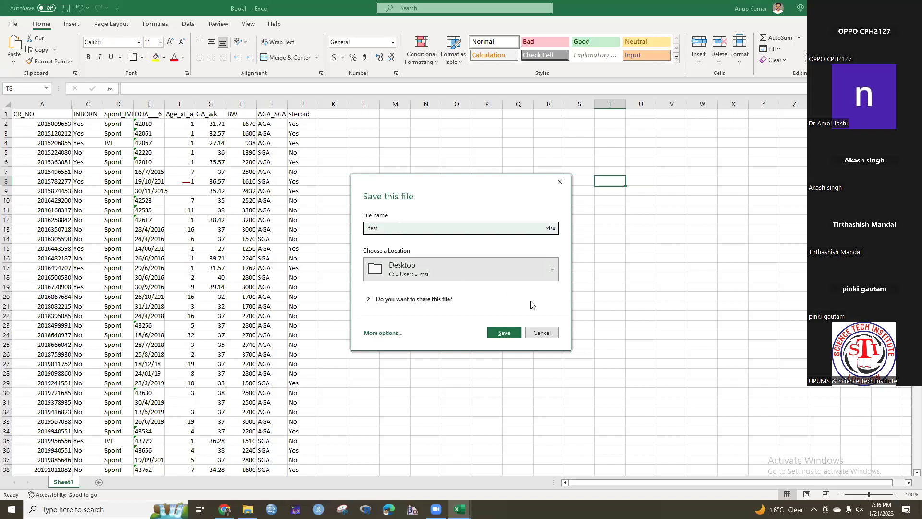
click(504, 332)
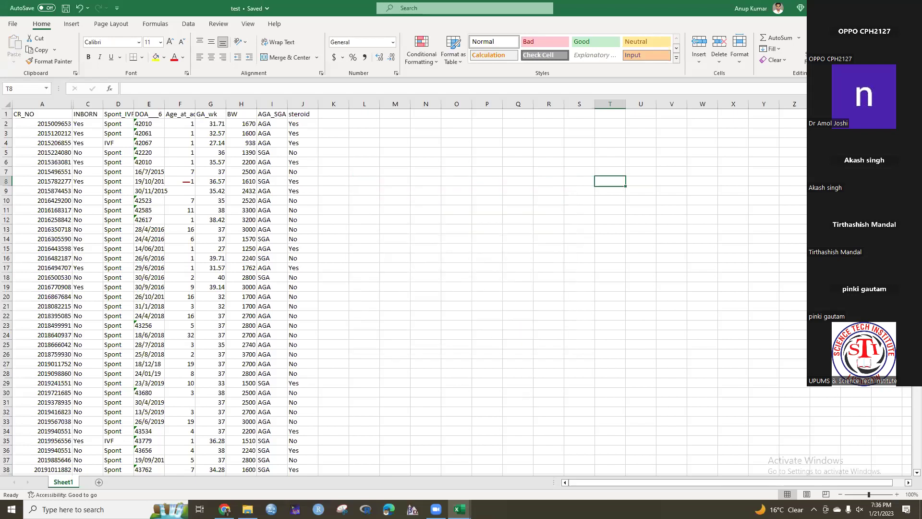
Close the test and data workbooks without saving the changes to data, and close the Aakash folder window.
click(910, 8)
click(911, 8)
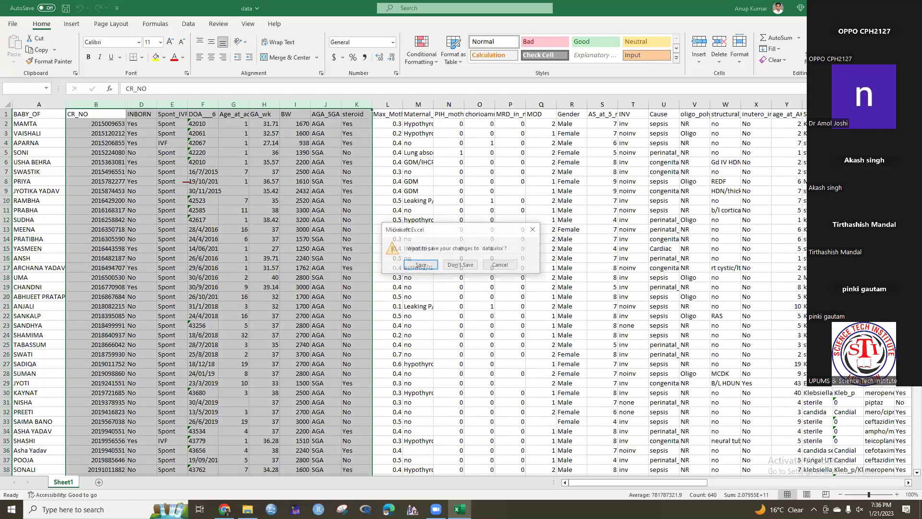
click(460, 264)
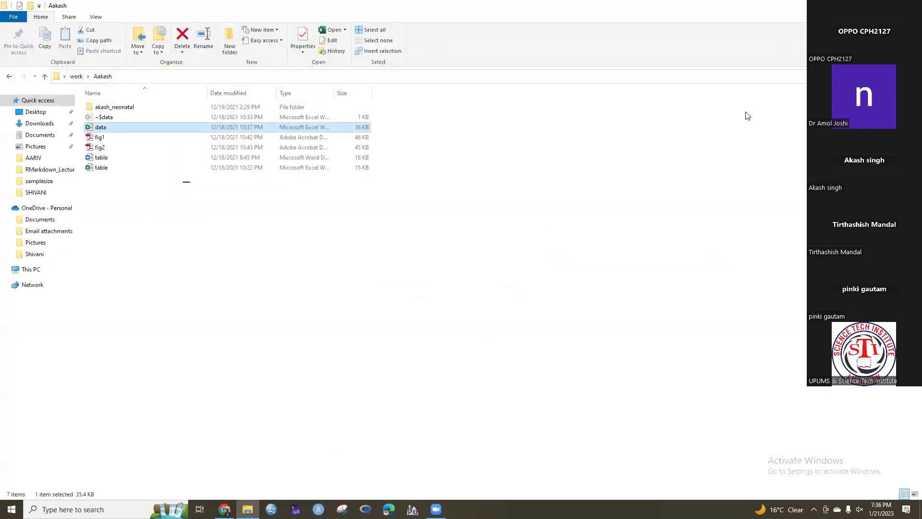
click(911, 6)
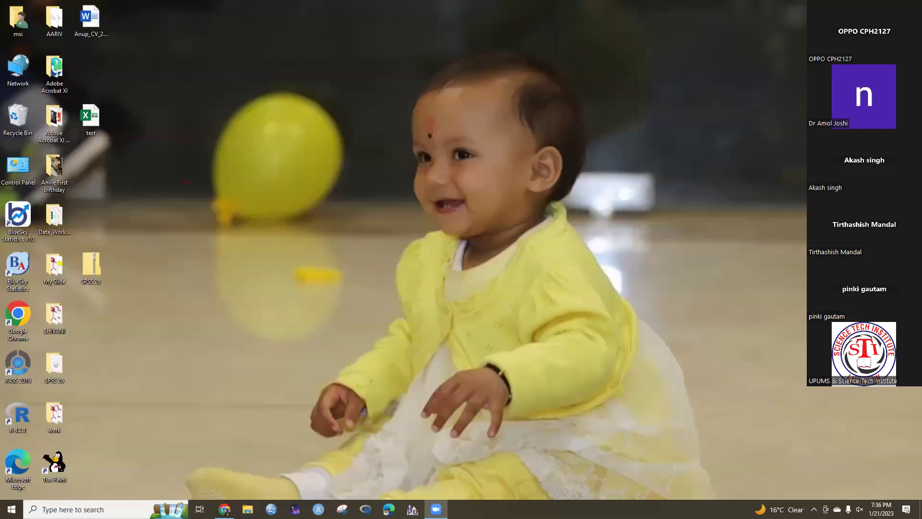
Reopen the test workbook from the desktop and fit the CR_NO column's width to its contents.
double_click(89, 124)
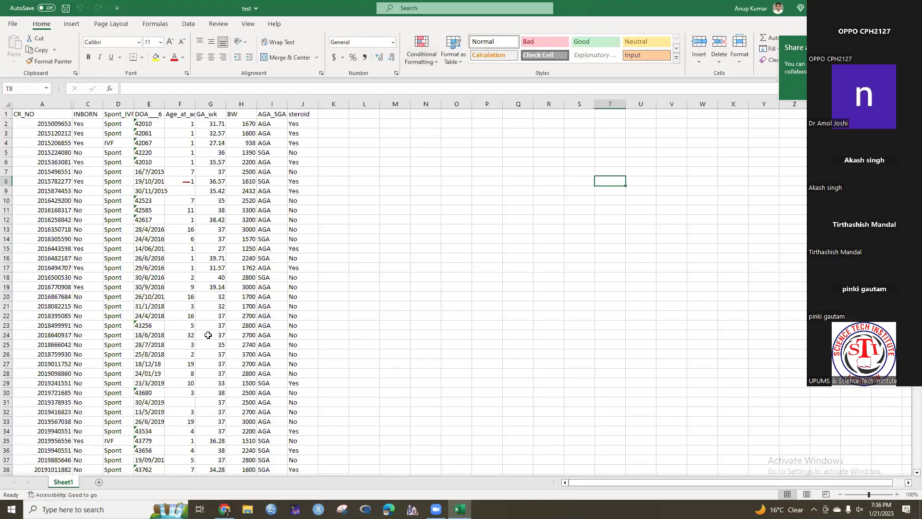
click(48, 116)
click(73, 103)
double_click(72, 104)
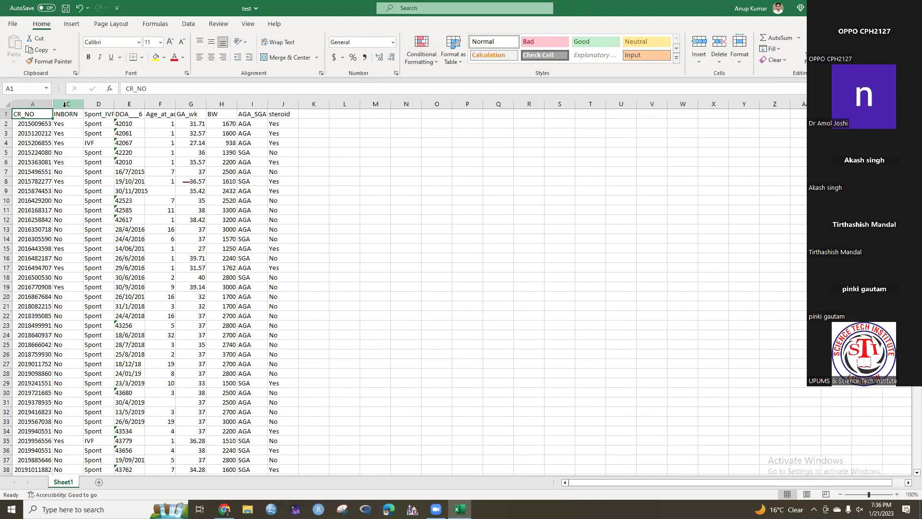
Reveal the hidden mobile number column between CR_NO and INBORN and delete it from the sheet.
drag(54, 106, 89, 107)
right_click(66, 107)
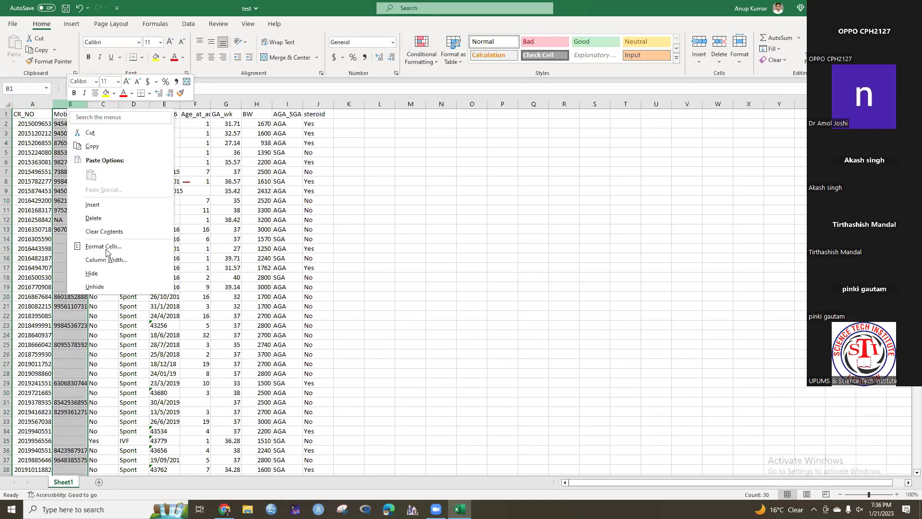
click(107, 218)
click(366, 267)
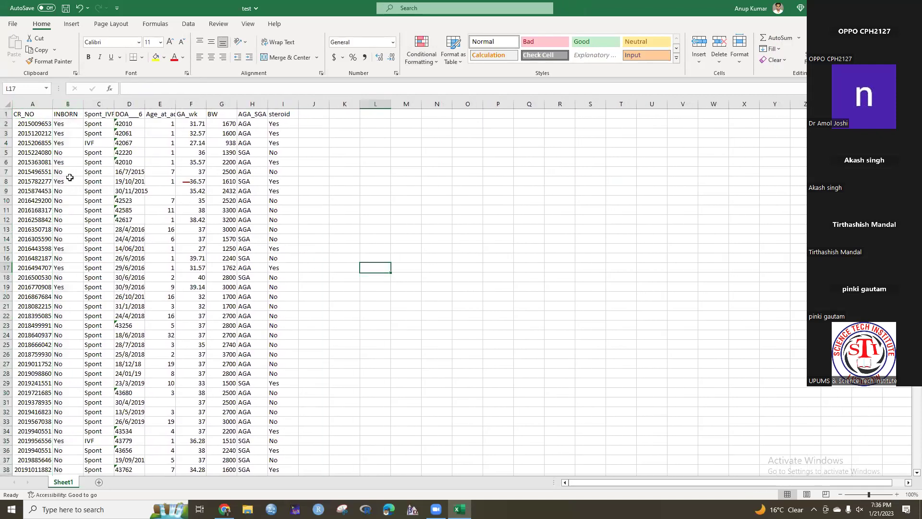
Review the CR_NO, INBORN and Spont_IVF columns and delete the DOA___6 column.
click(19, 104)
click(73, 105)
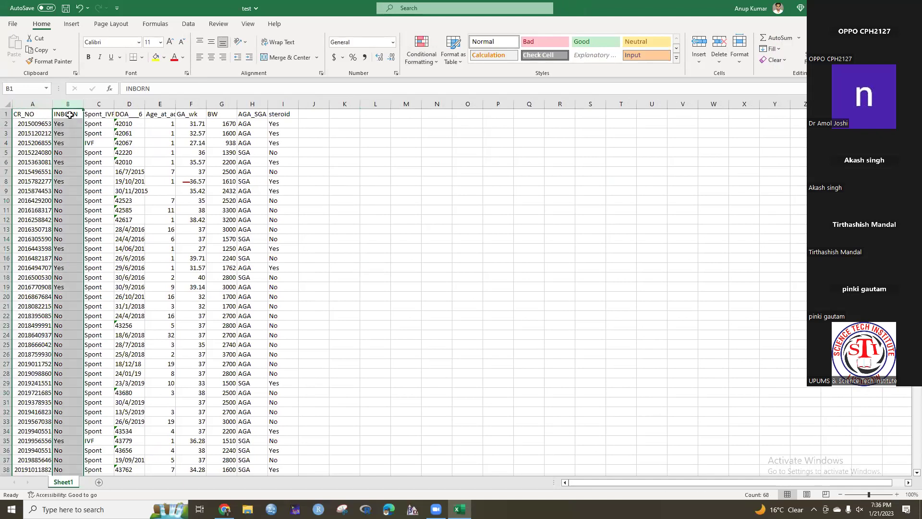
click(69, 115)
click(104, 115)
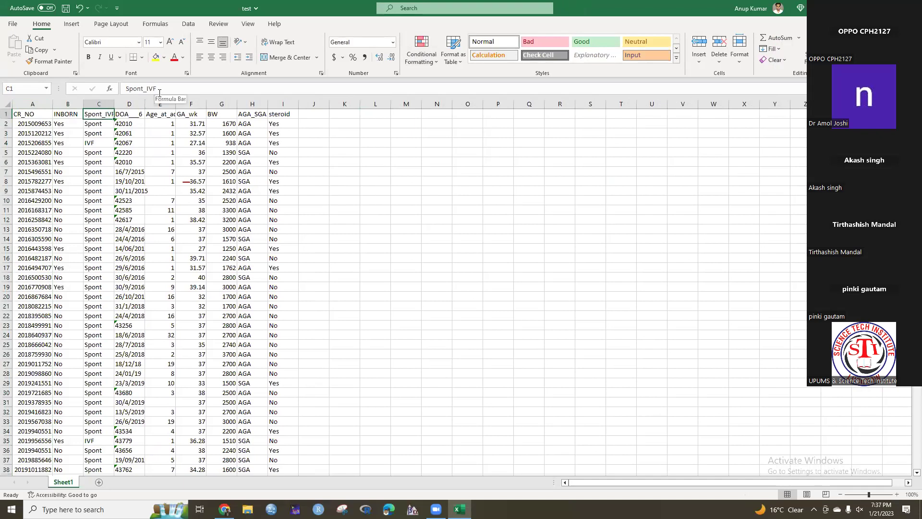
click(129, 117)
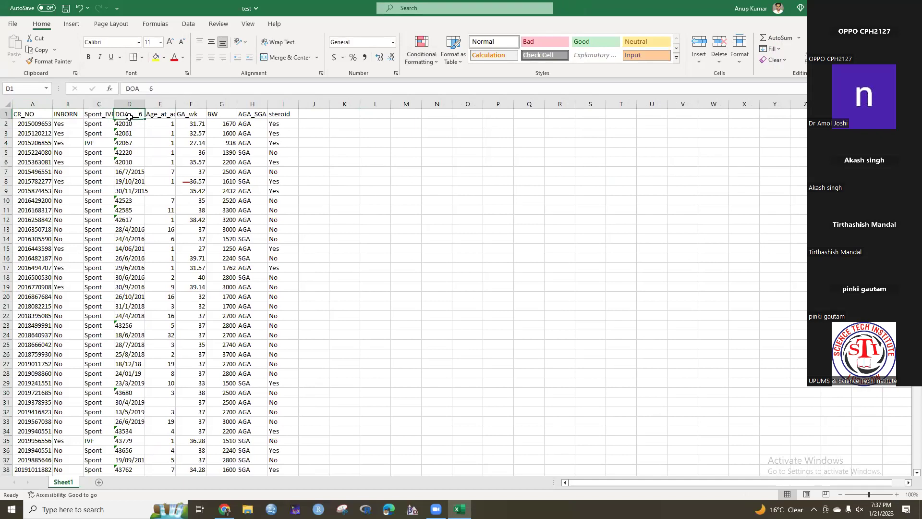
click(129, 104)
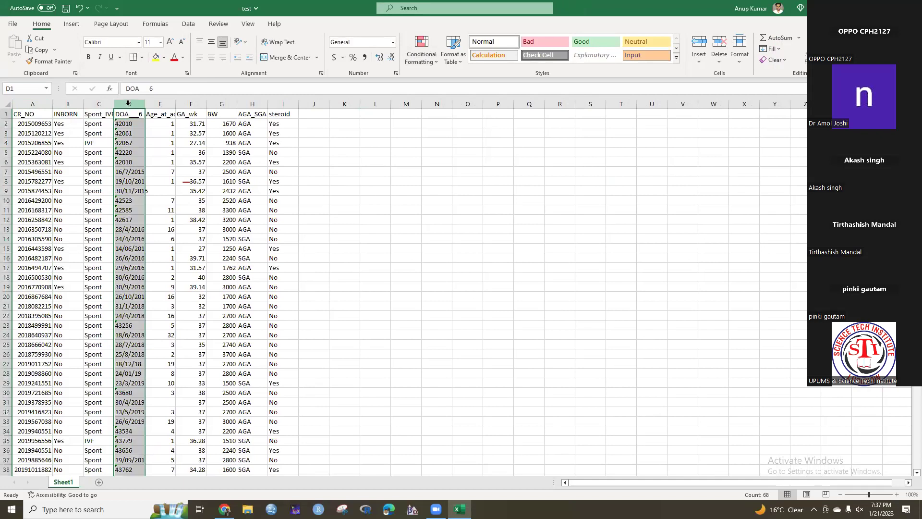
right_click(130, 105)
click(155, 214)
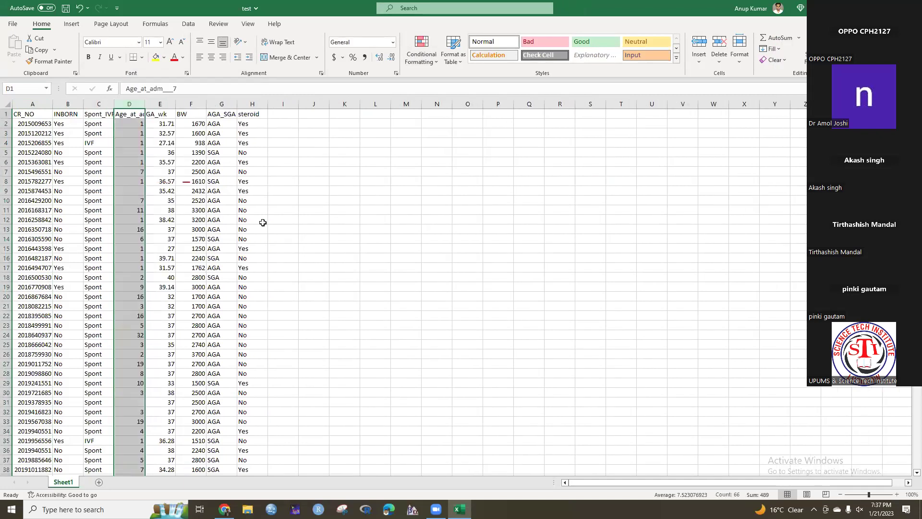
click(349, 232)
Review the age at admission, GA_wk, BW, AGA_SGA and steroid columns and save the test workbook.
click(132, 104)
scroll(130, 258, down, 3)
scroll(130, 258, up, 3)
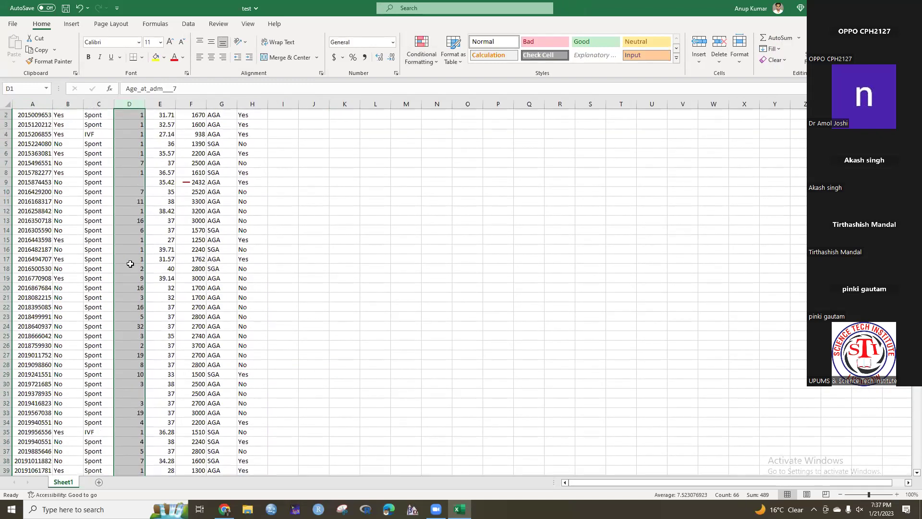
click(163, 115)
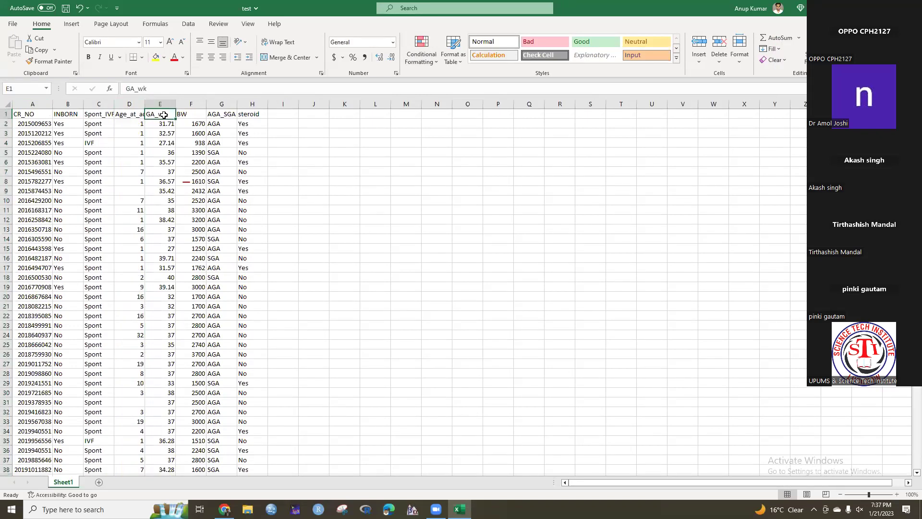
click(197, 114)
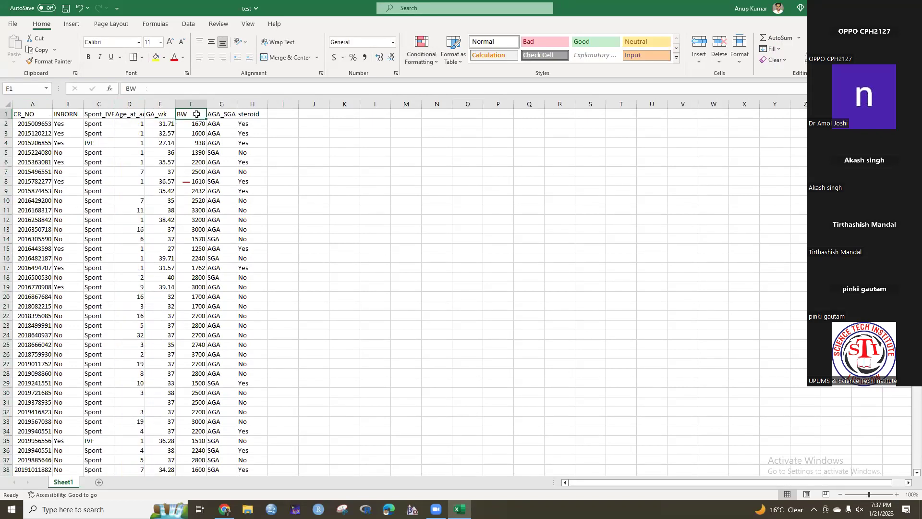
click(191, 182)
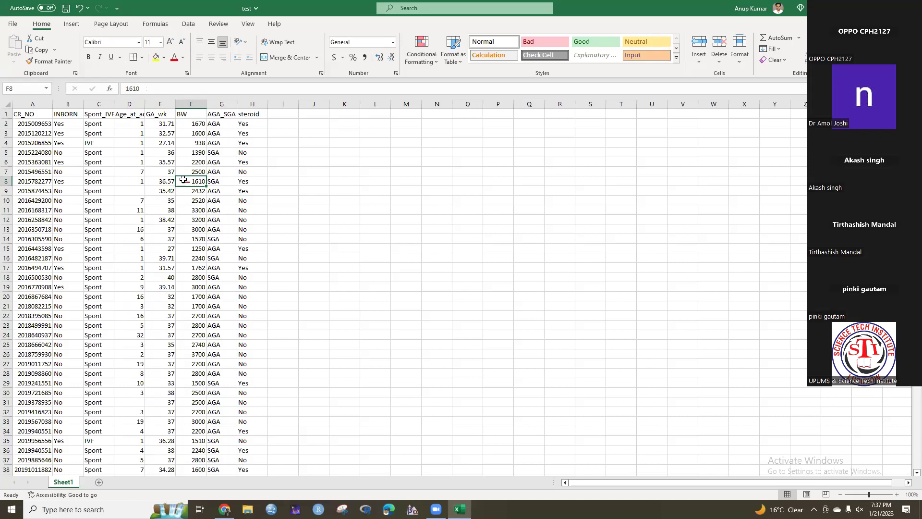
click(220, 104)
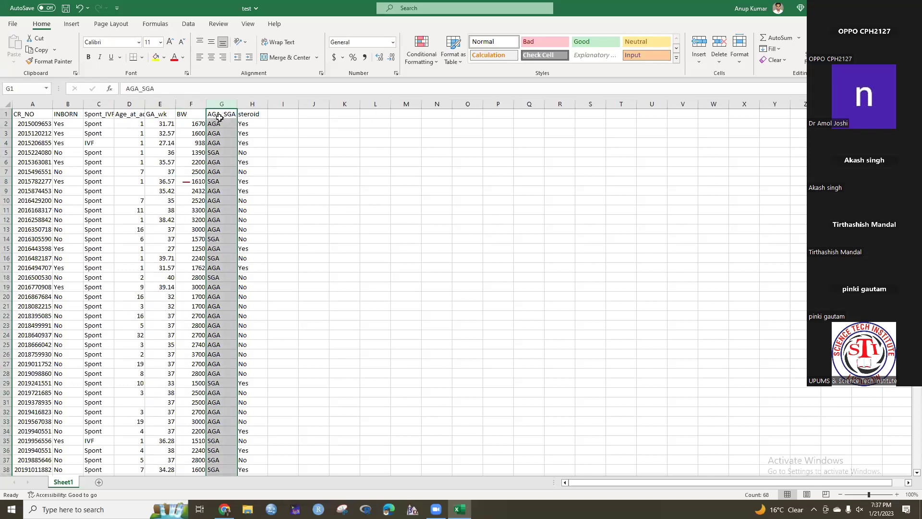
click(247, 116)
scroll(248, 214, down, 6)
scroll(256, 252, up, 6)
click(66, 9)
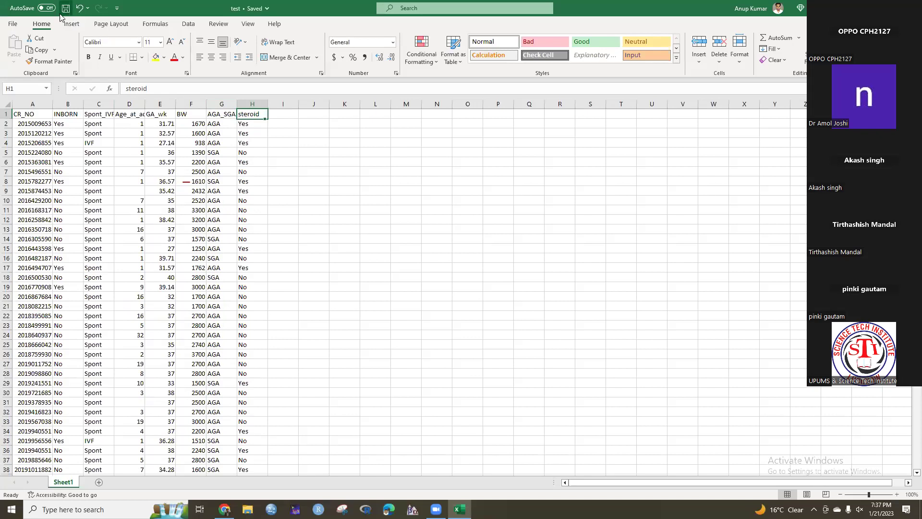
Examine the variable columns one by one from INBORN through steroid.
click(64, 104)
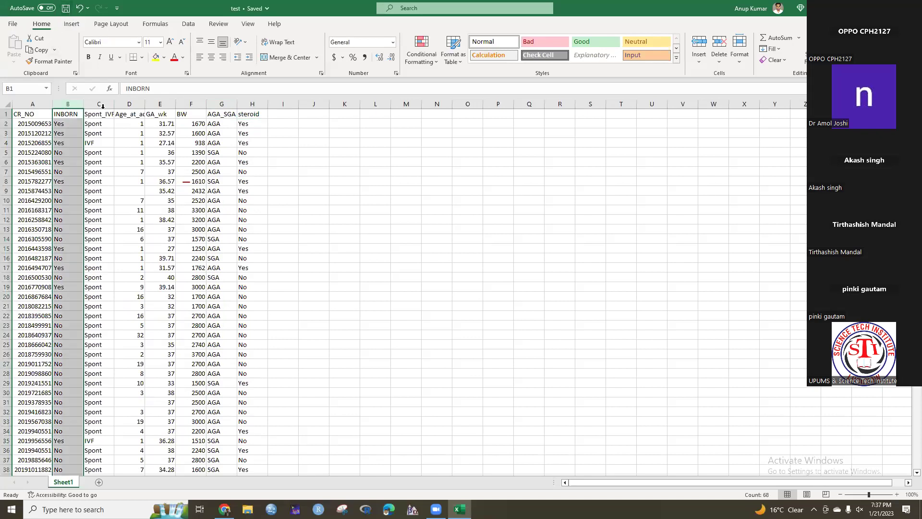
click(101, 104)
click(129, 104)
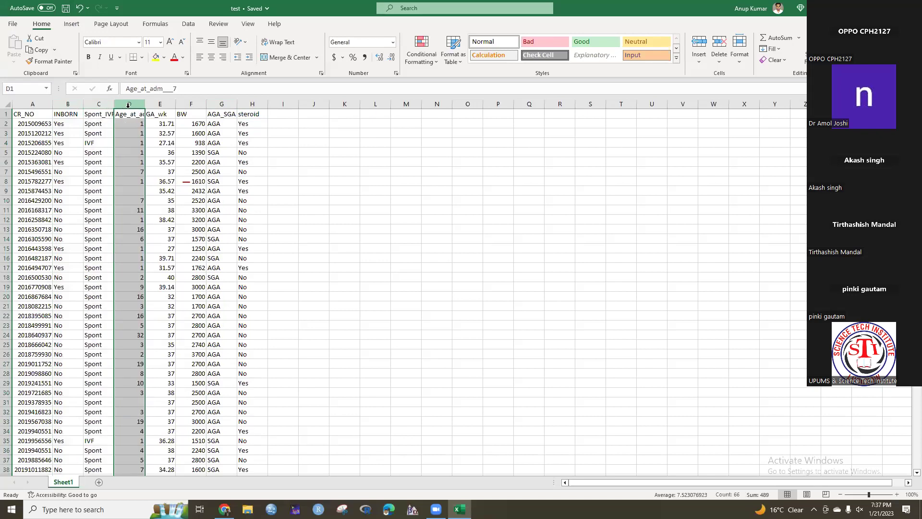
click(160, 104)
click(191, 104)
click(221, 104)
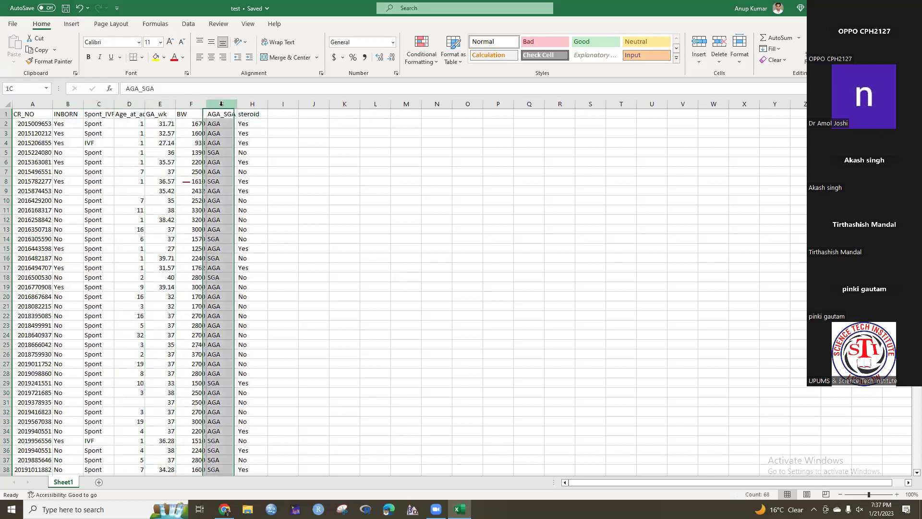
click(252, 105)
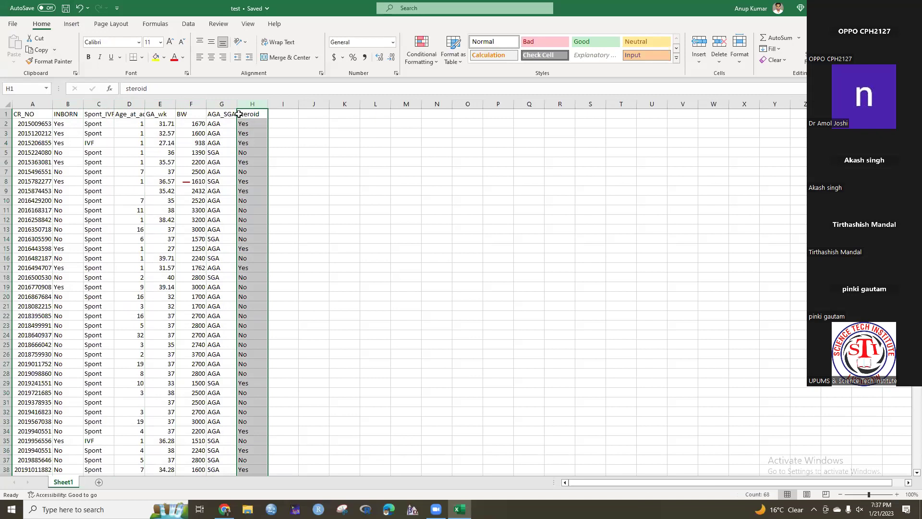
Enlarge the worksheet display to 170% and open IBM SPSS Statistics.
click(897, 495)
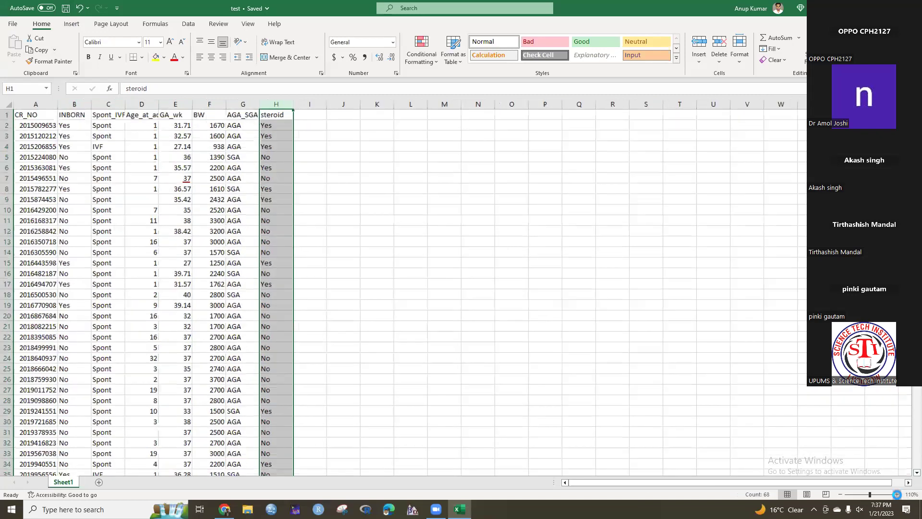
click(898, 495)
click(898, 494)
click(898, 495)
click(897, 494)
click(897, 495)
click(898, 494)
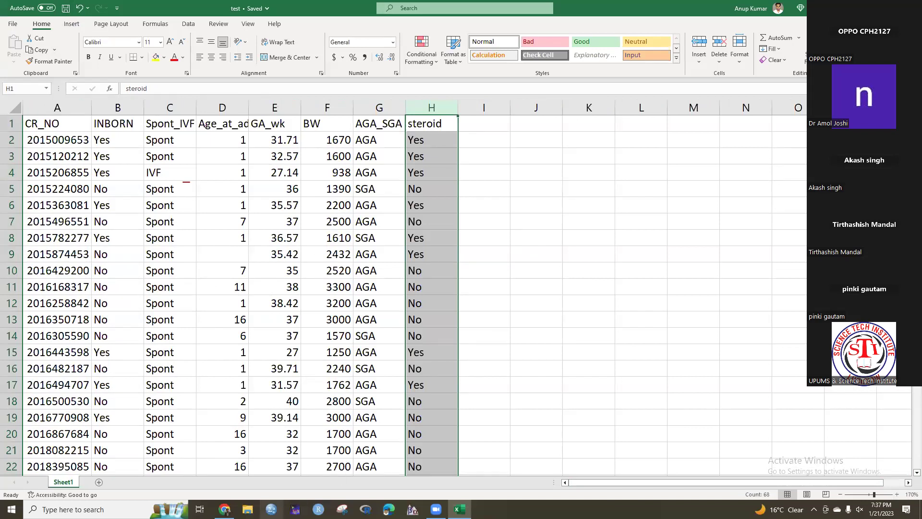
click(272, 508)
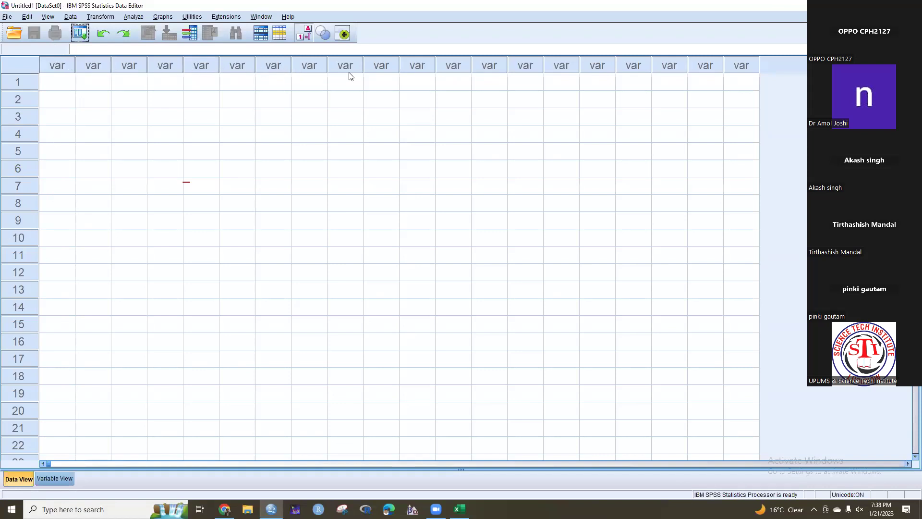
Review the variable headers from CR_NO through steroid in the Excel test workbook and return to the SPSS Data Editor.
click(460, 509)
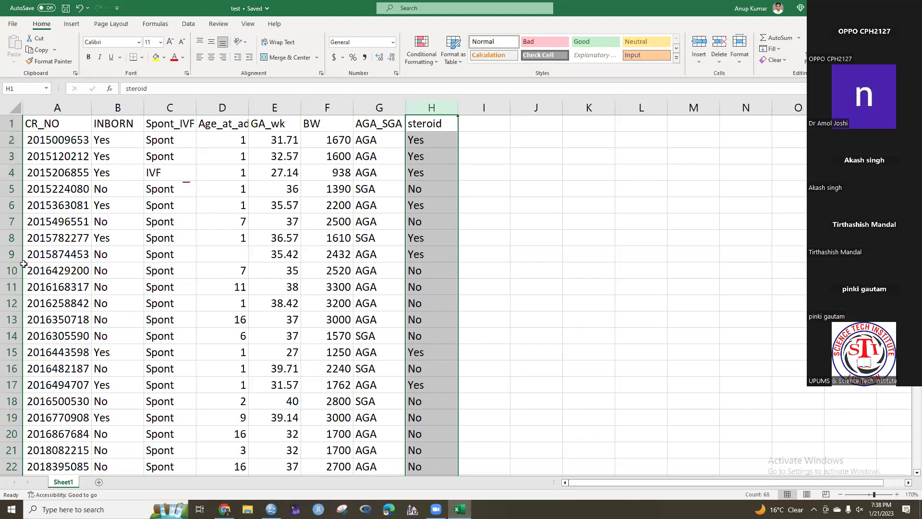
click(44, 124)
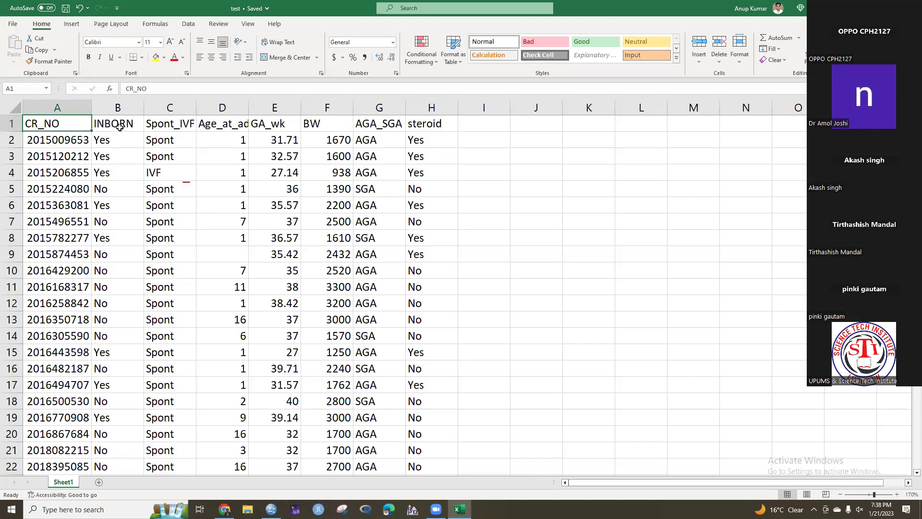
click(114, 124)
click(166, 124)
click(221, 125)
click(263, 127)
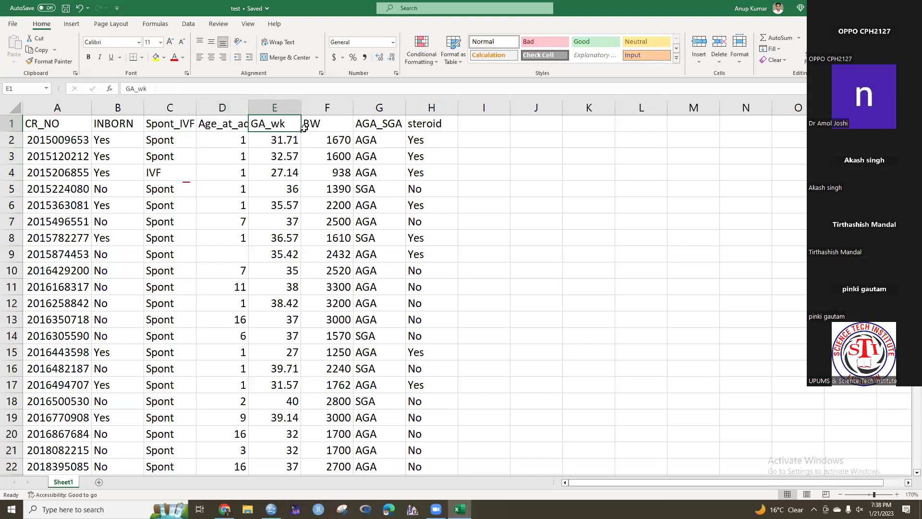
click(328, 128)
click(383, 127)
click(413, 126)
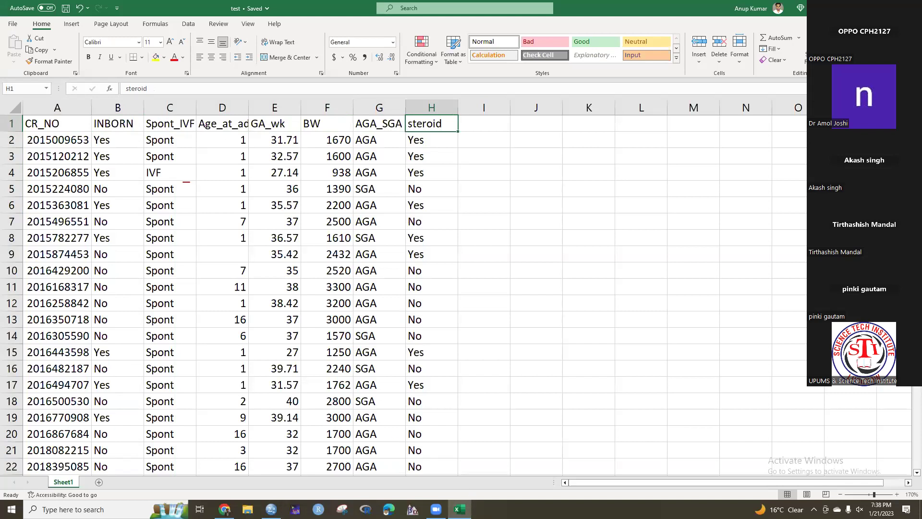
click(271, 509)
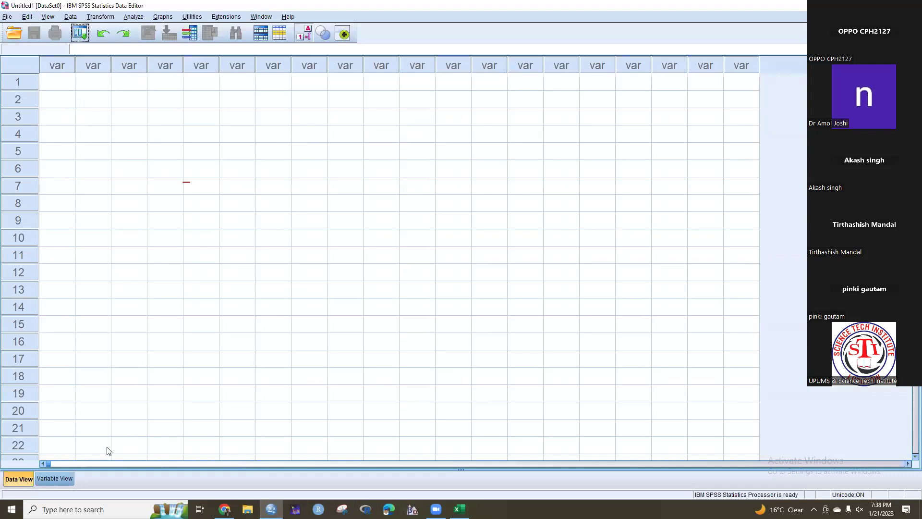
Import Sheet1 of the Excel workbook test.xlsx from the msi user's Desktop folder, reading variable names from the first row.
click(62, 481)
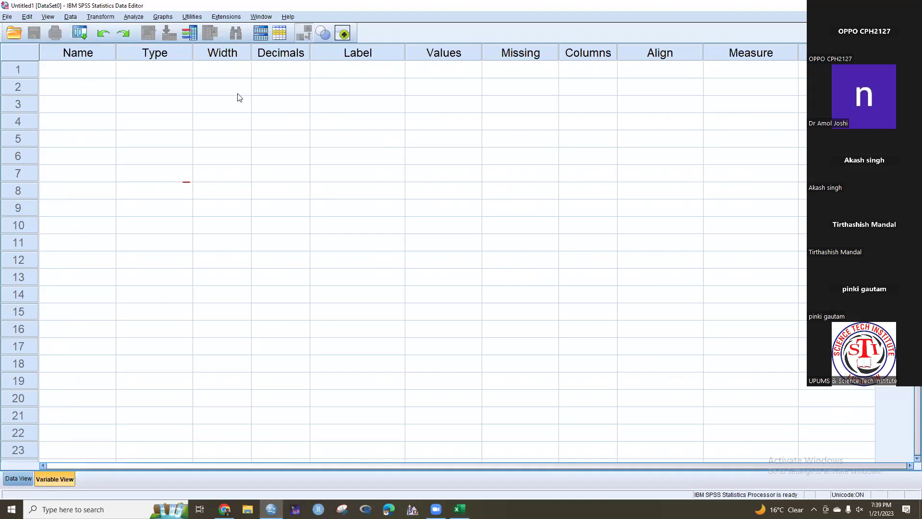
click(19, 479)
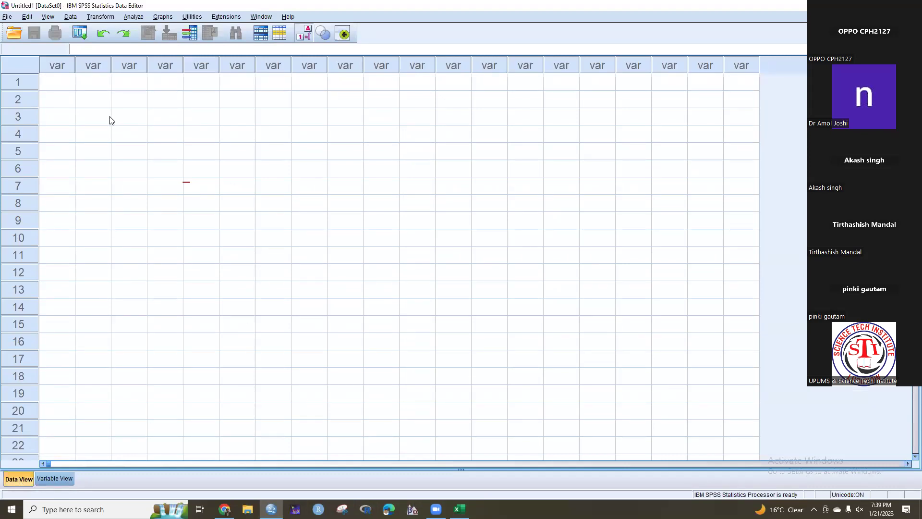
click(8, 18)
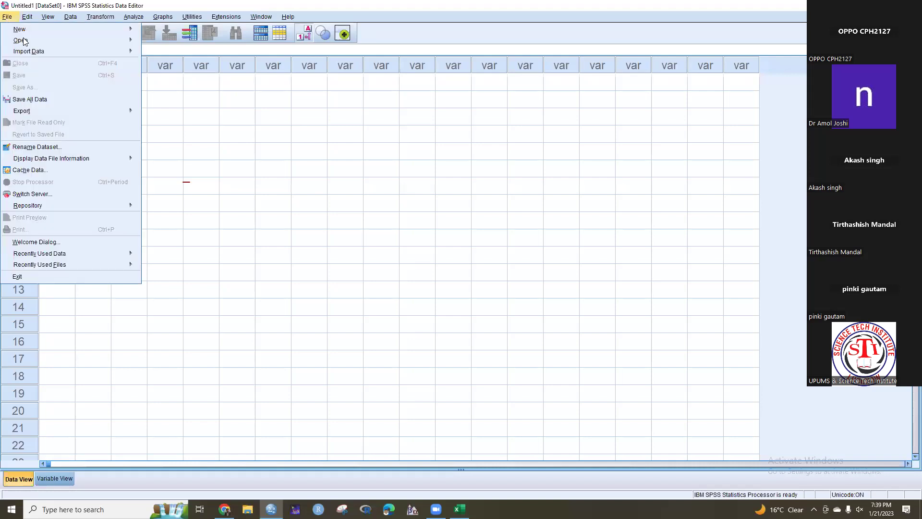
mouse_move(38, 54)
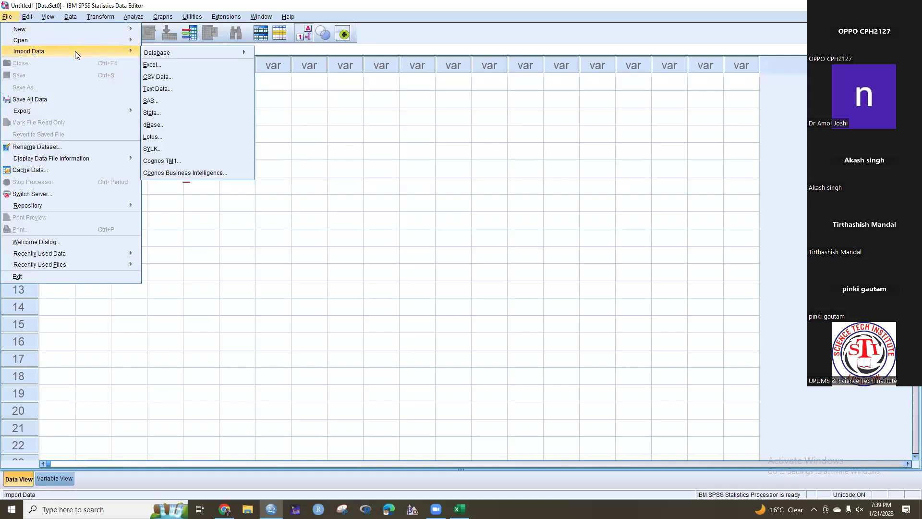
click(149, 66)
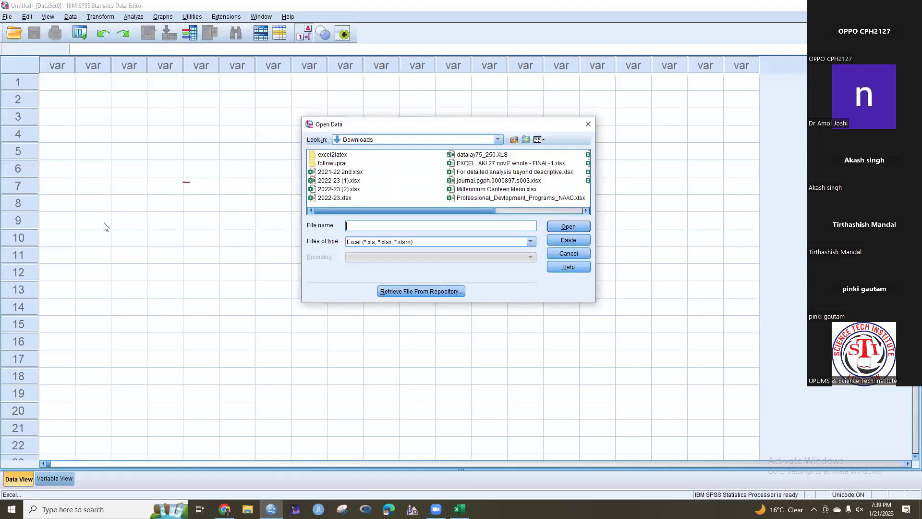
click(514, 140)
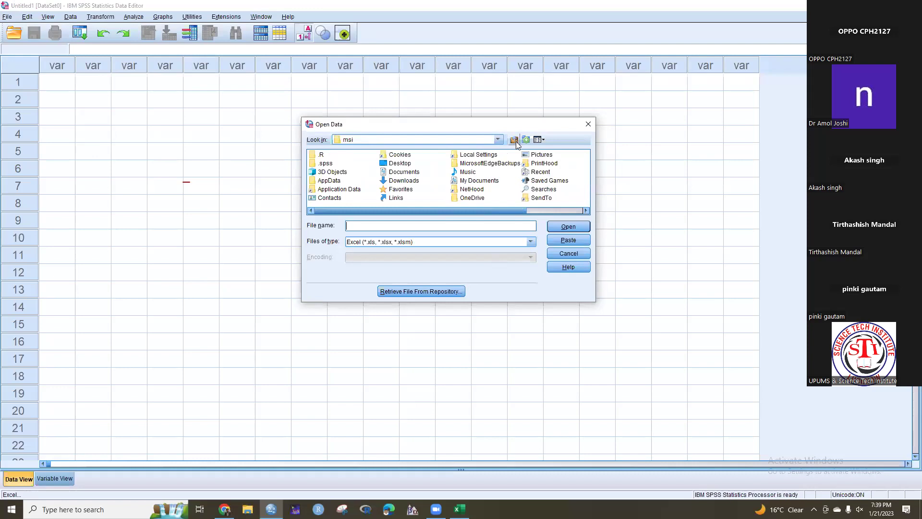
click(513, 140)
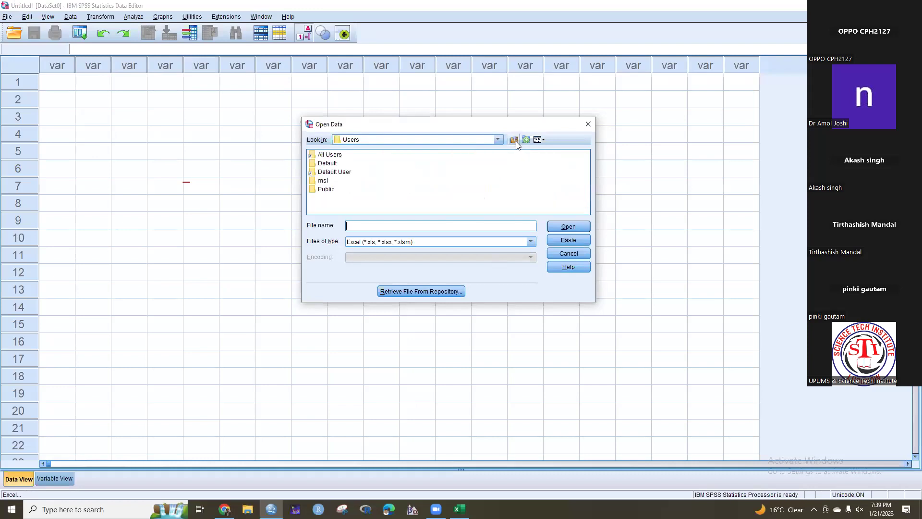
double_click(323, 180)
double_click(407, 164)
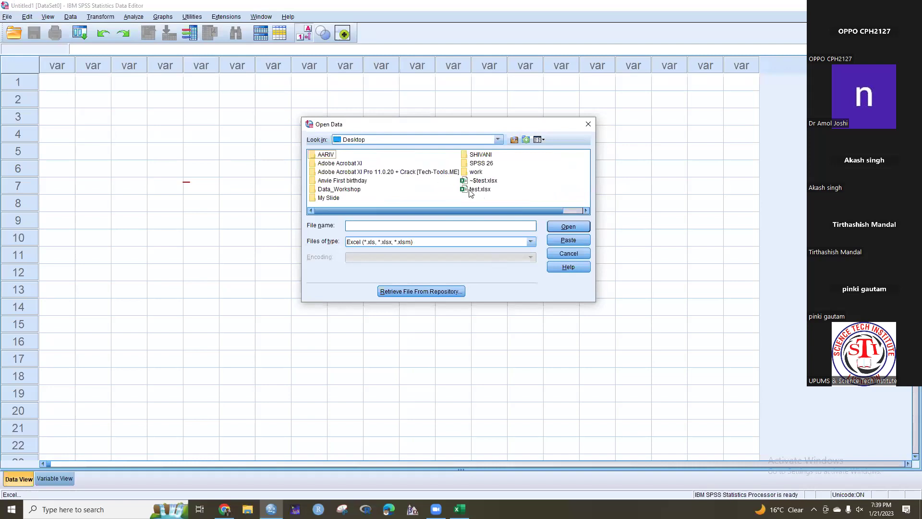
click(469, 190)
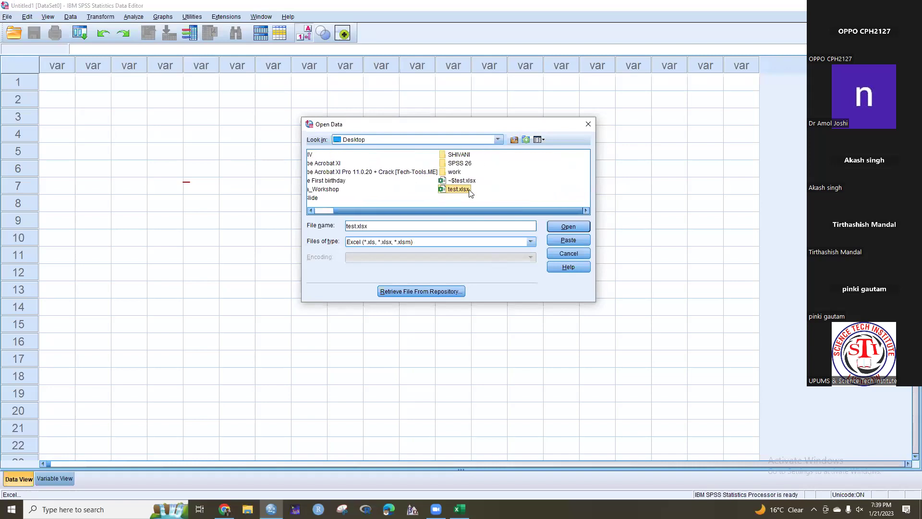
click(572, 228)
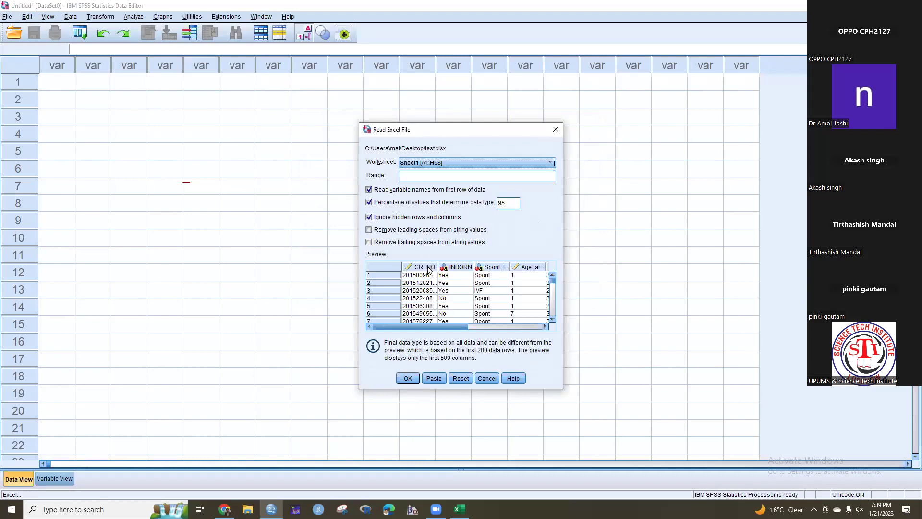
drag(429, 327, 409, 330)
click(407, 379)
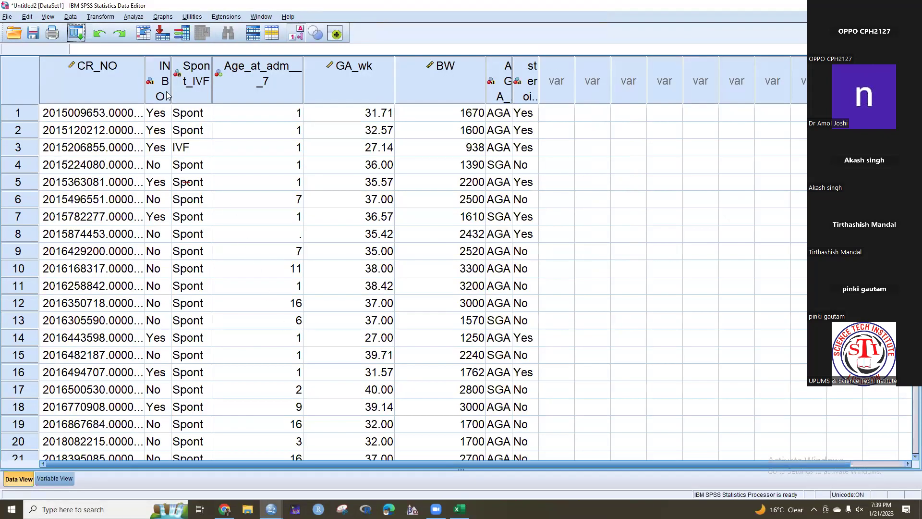
Widen the INBORN, Spont_IVF, Age_at_adm___7, AGA_SGA and steroid columns so that their names are readable.
drag(171, 91, 304, 103)
drag(397, 91, 403, 91)
drag(639, 75, 690, 77)
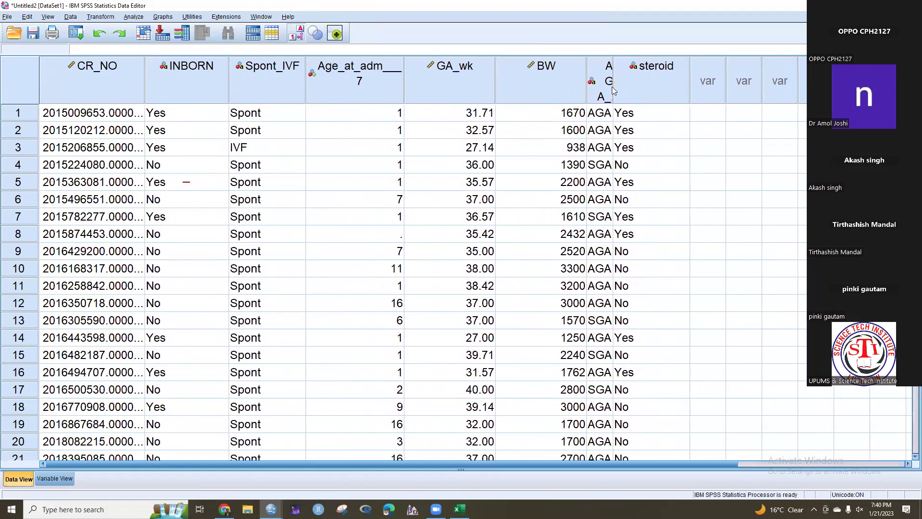
click(601, 87)
drag(613, 86, 662, 84)
click(764, 187)
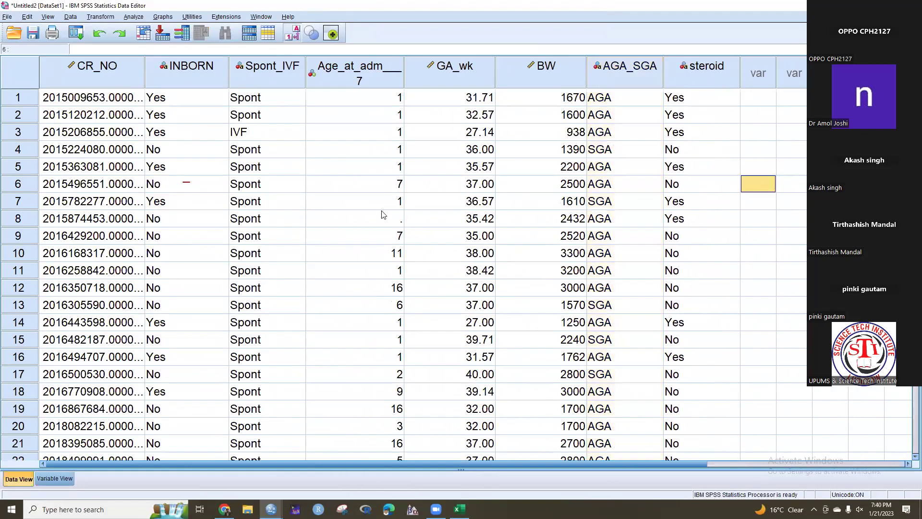
Review the imported records from the first case through the last one.
click(19, 99)
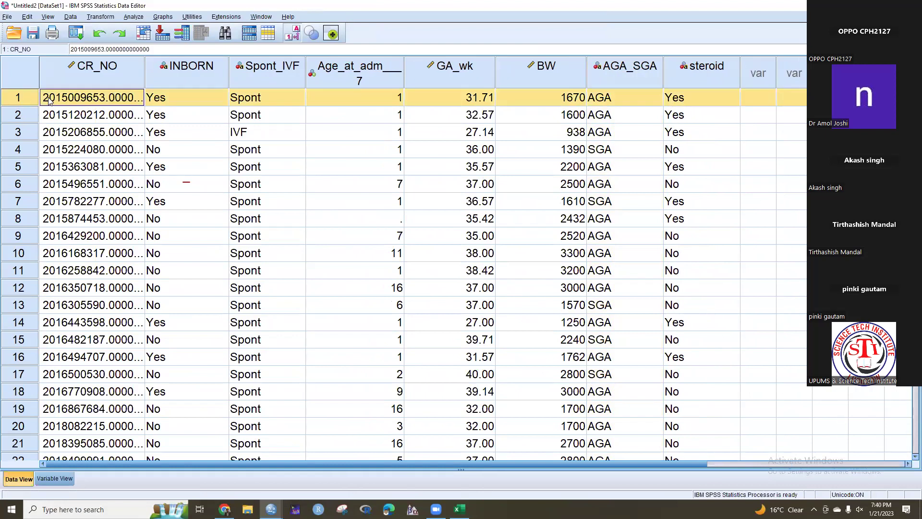
click(18, 120)
click(23, 133)
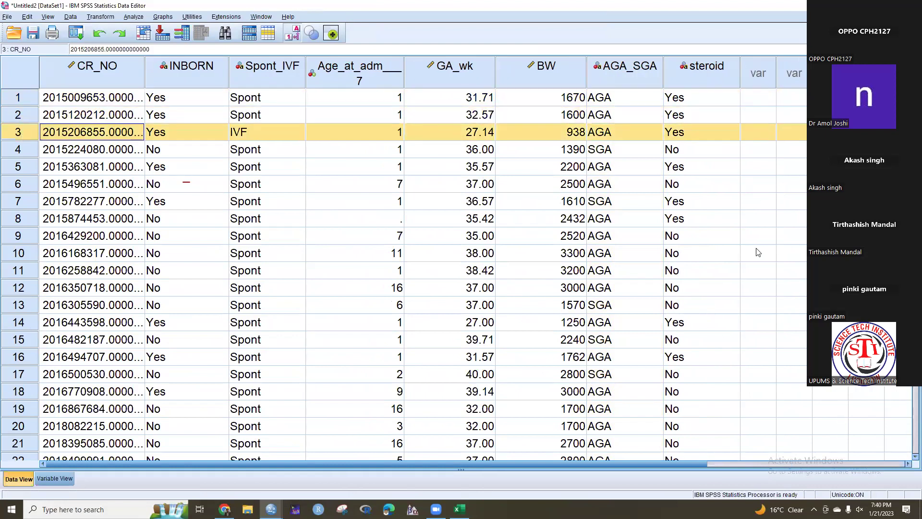
scroll(766, 346, down, 20)
scroll(766, 346, up, 4)
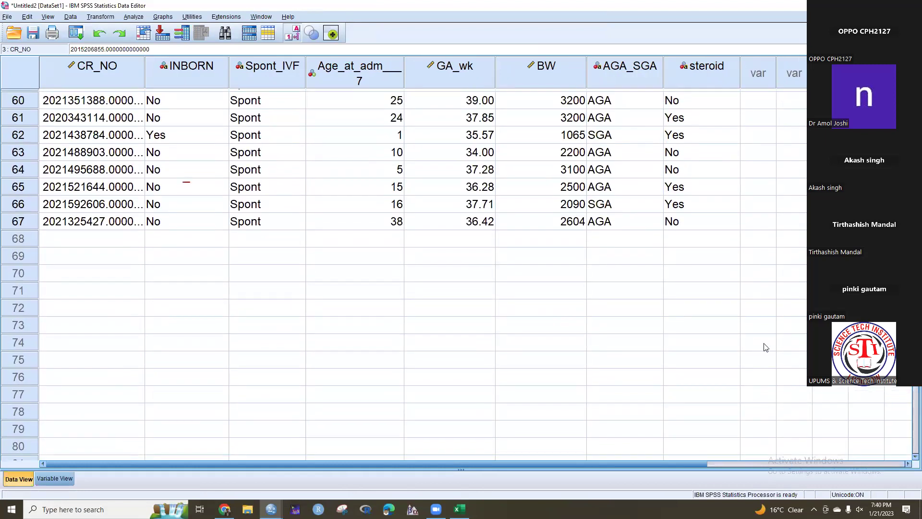
click(26, 221)
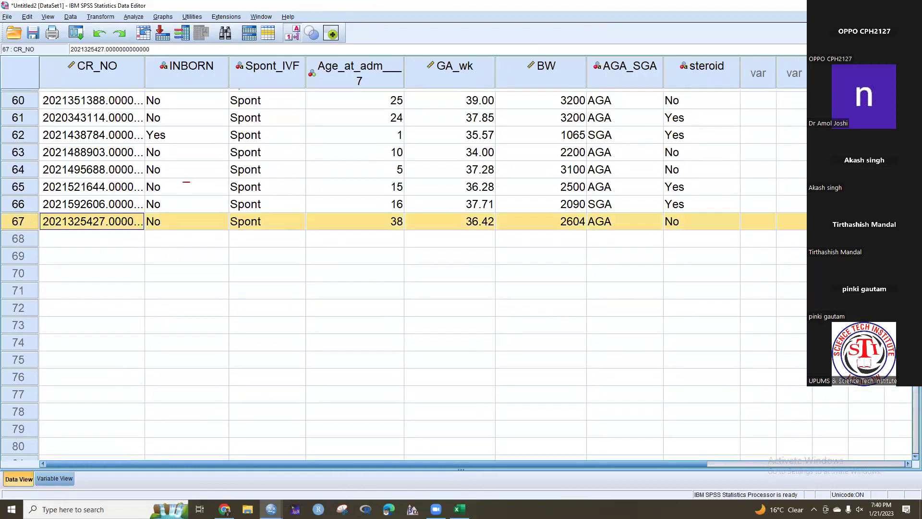
scroll(456, 274, up, 17)
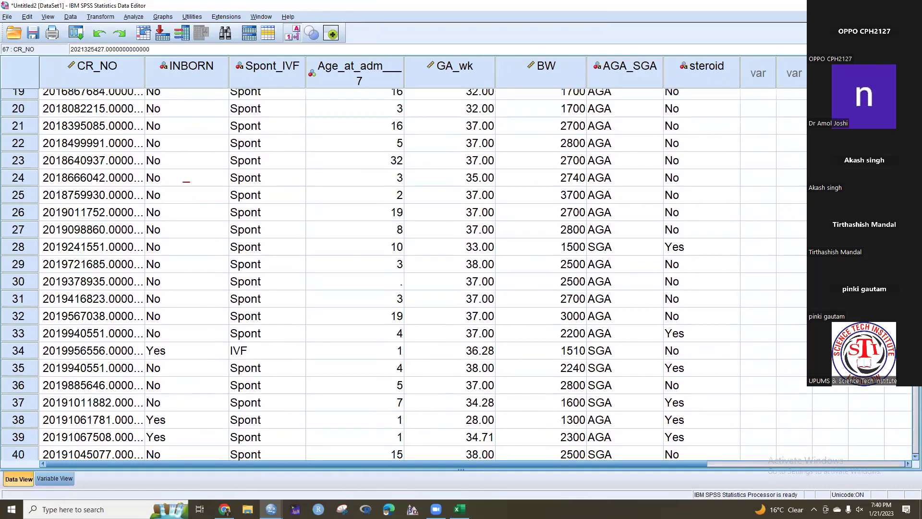
scroll(456, 273, up, 3)
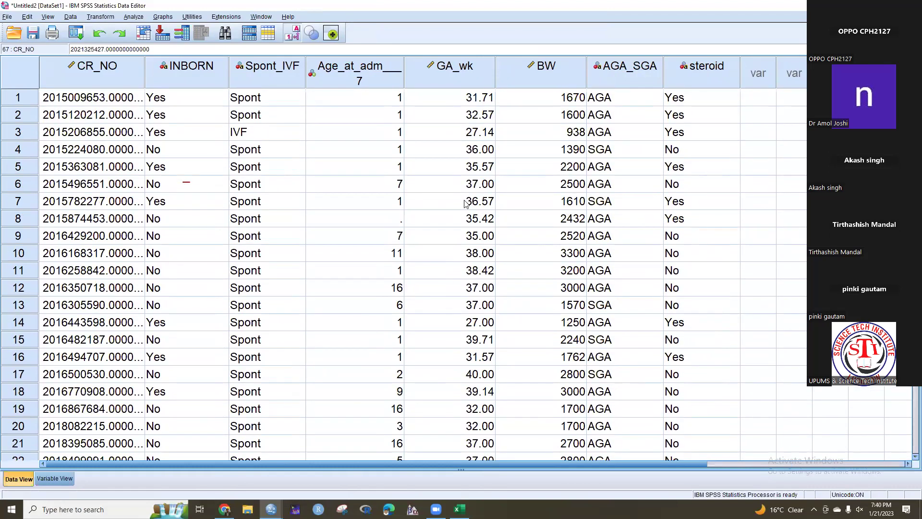
Set the CR_NO variable to the Numeric type with 0 decimal places.
double_click(97, 75)
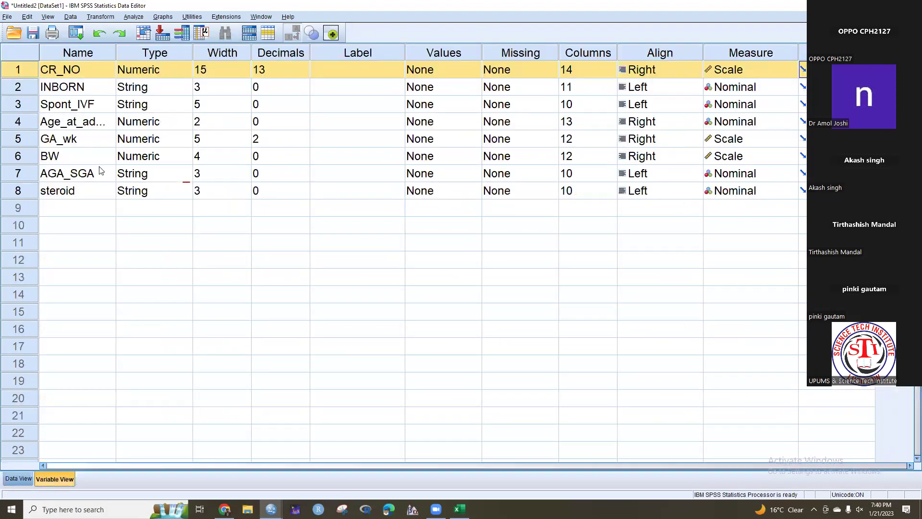
click(183, 72)
click(183, 72)
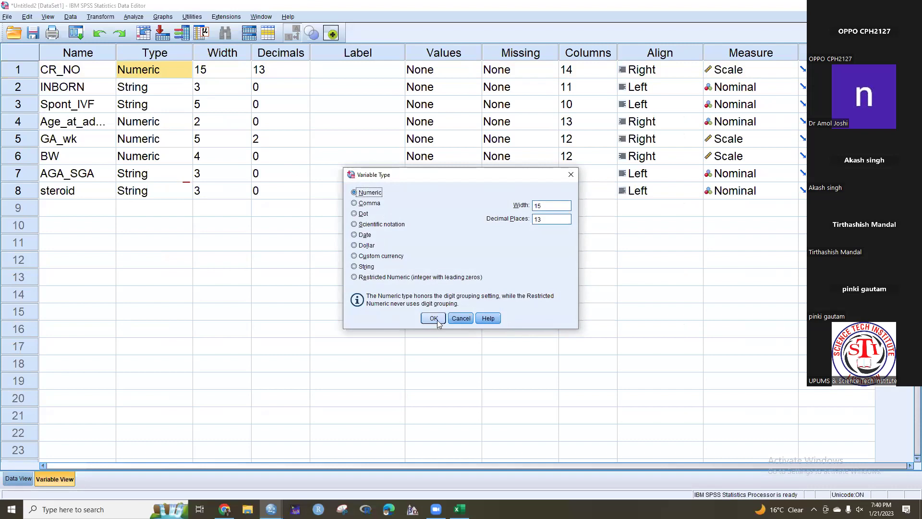
drag(549, 221, 497, 214)
text(0)
click(434, 319)
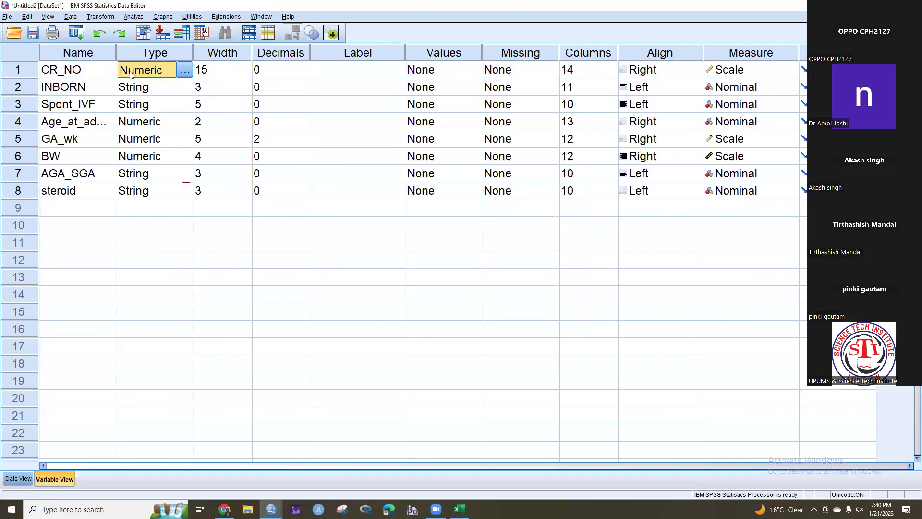
Set the measurement level of CR_NO to Nominal and give it the label Identity Number.
click(788, 75)
click(772, 118)
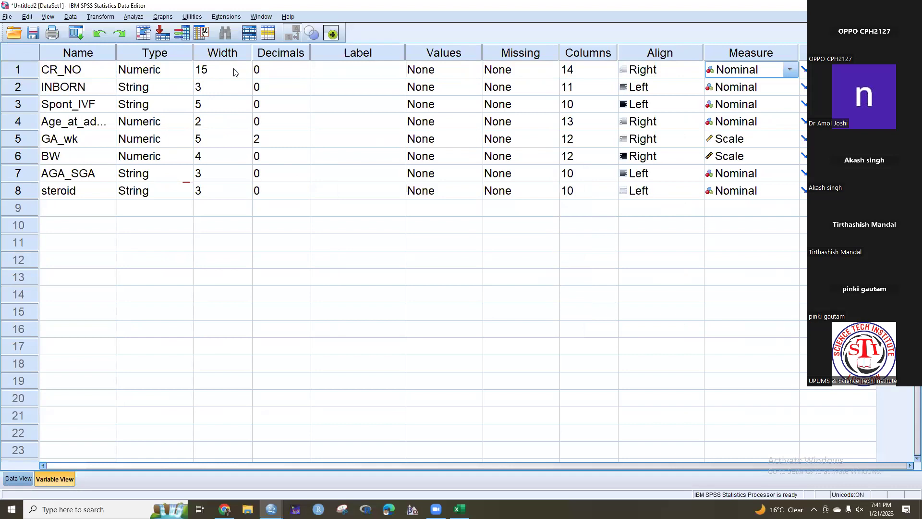
click(330, 70)
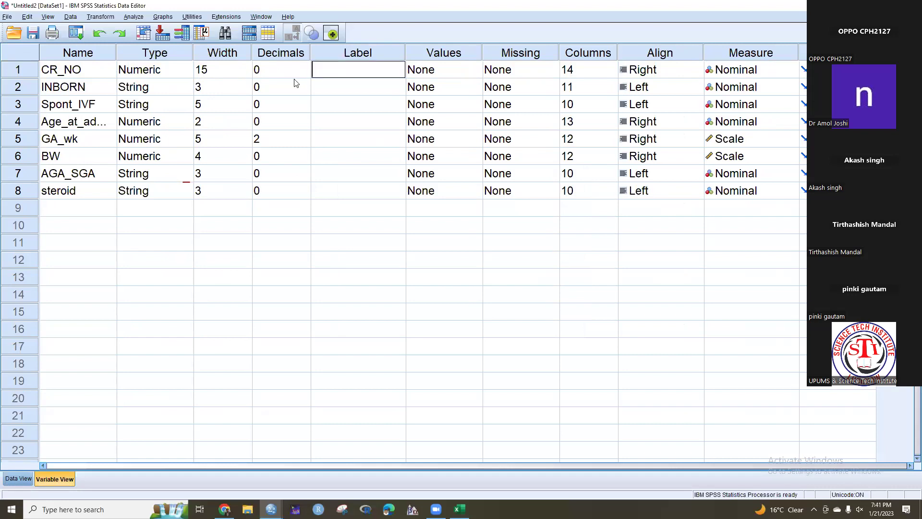
text(Identity Number)
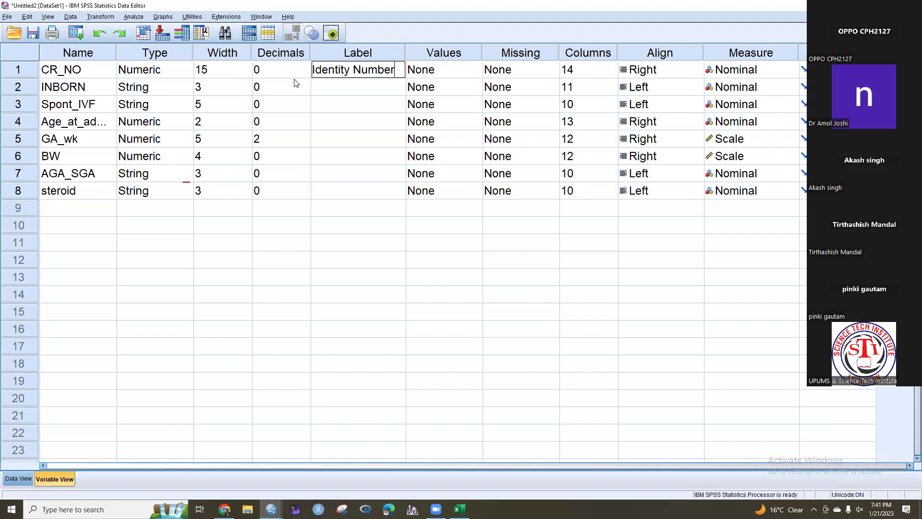
click(486, 257)
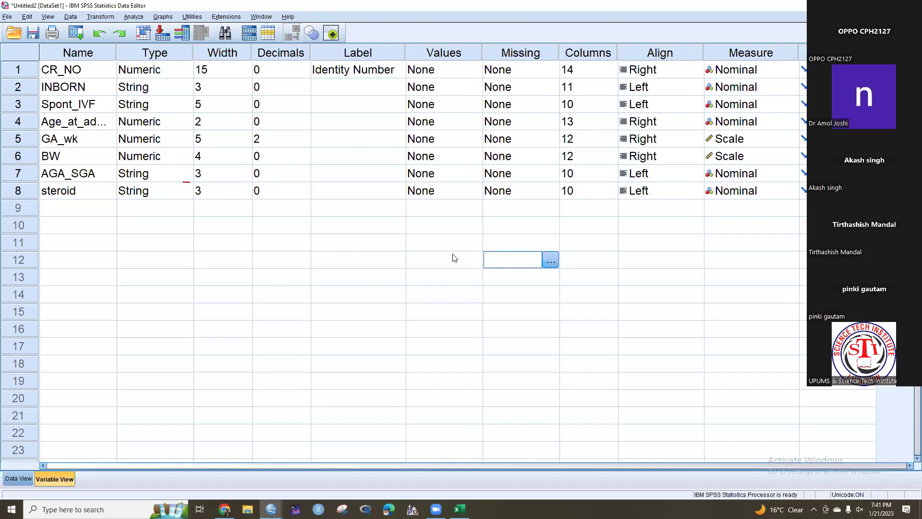
Check how the CR_NO values display in the data and return to its variable definition.
click(27, 72)
click(20, 479)
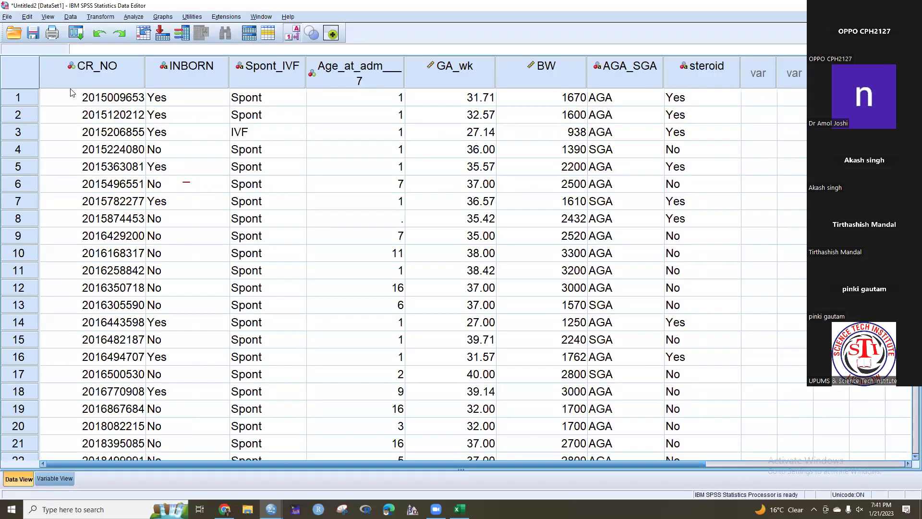
double_click(86, 76)
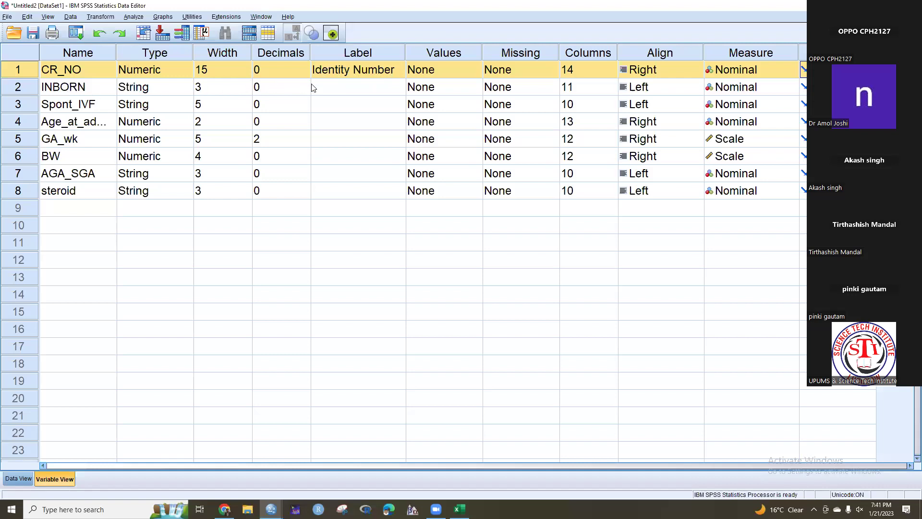
Examine the INBORN variable's definition and its values across the records.
click(22, 87)
double_click(22, 87)
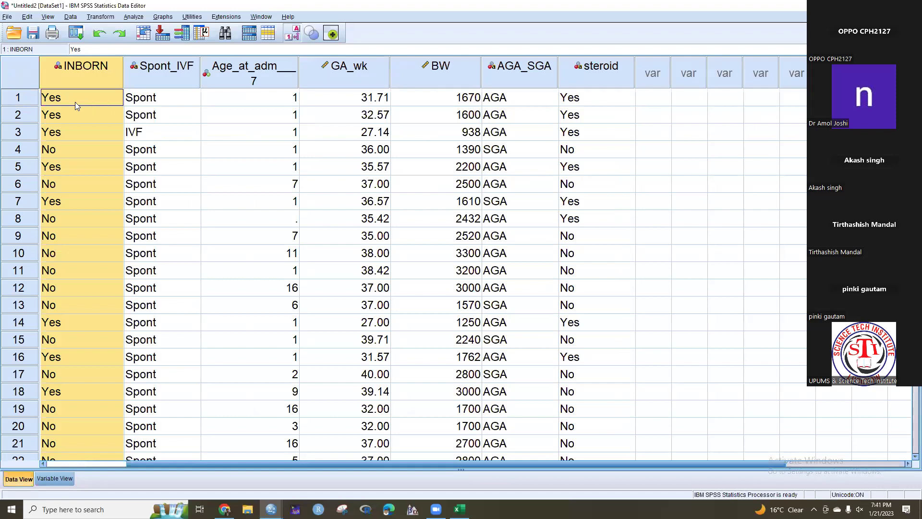
scroll(75, 190, down, 12)
scroll(80, 225, up, 9)
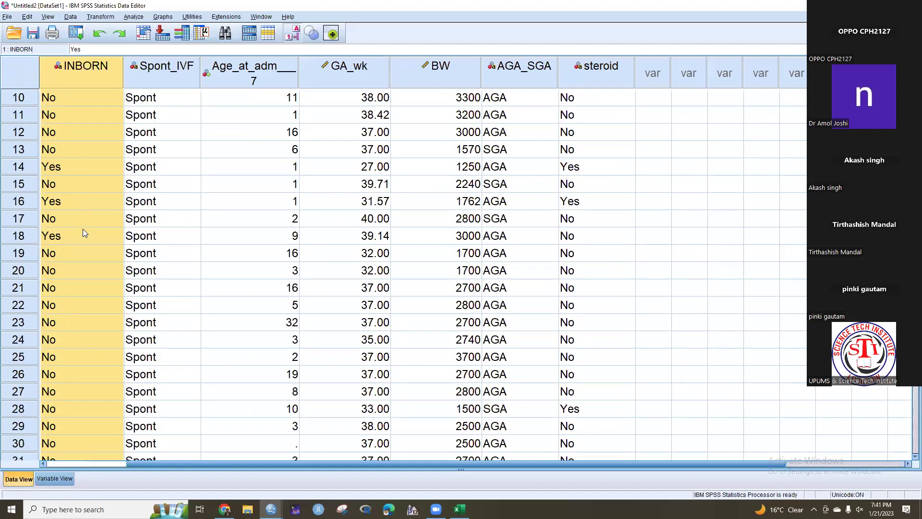
scroll(83, 229, up, 3)
double_click(89, 70)
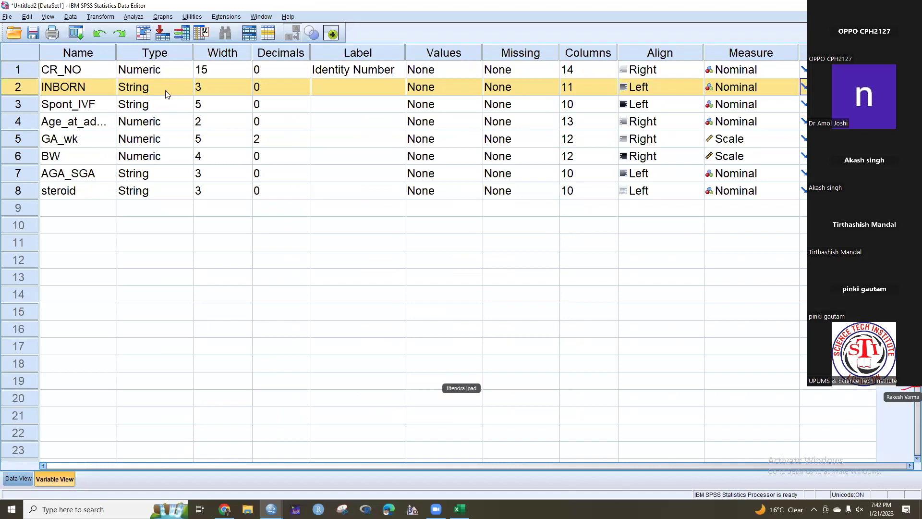
double_click(22, 87)
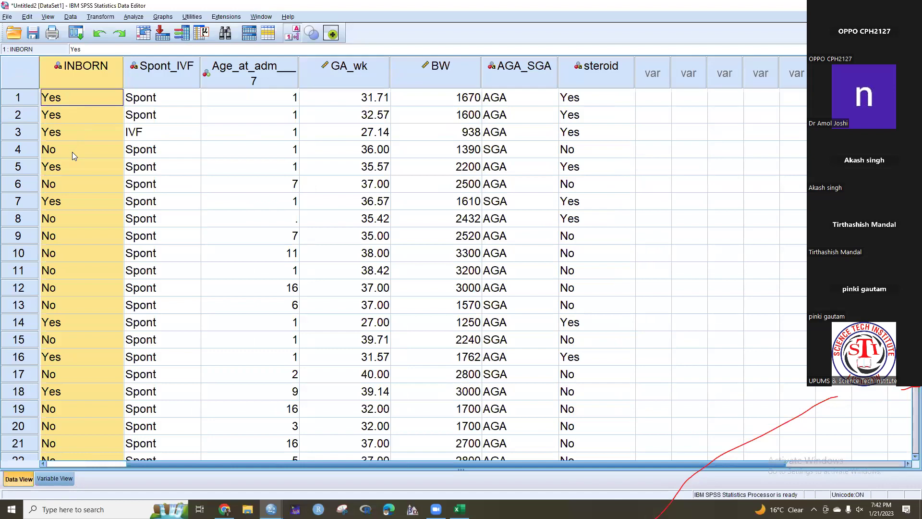
drag(249, 463, 178, 457)
scroll(190, 401, down, 14)
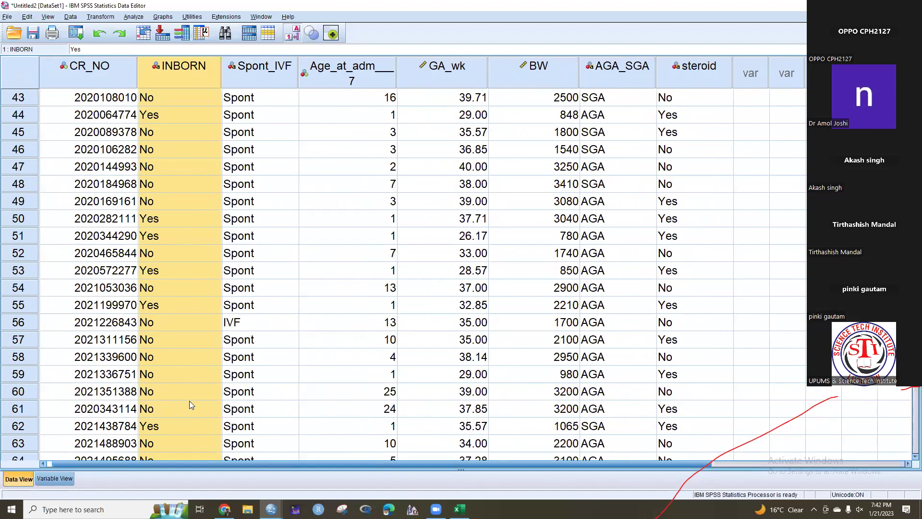
scroll(189, 400, up, 14)
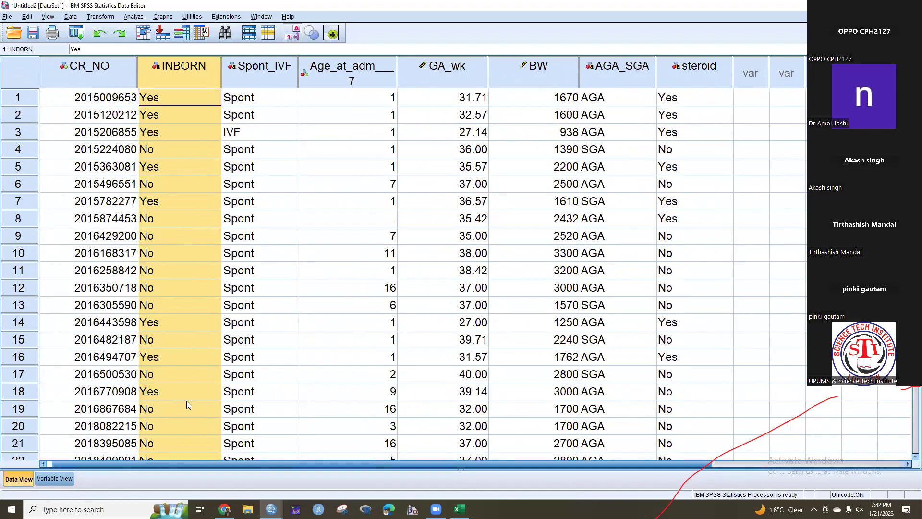
Run a Frequencies analysis on INBORN and Spont_IVF with frequency tables displayed.
click(133, 16)
mouse_move(152, 43)
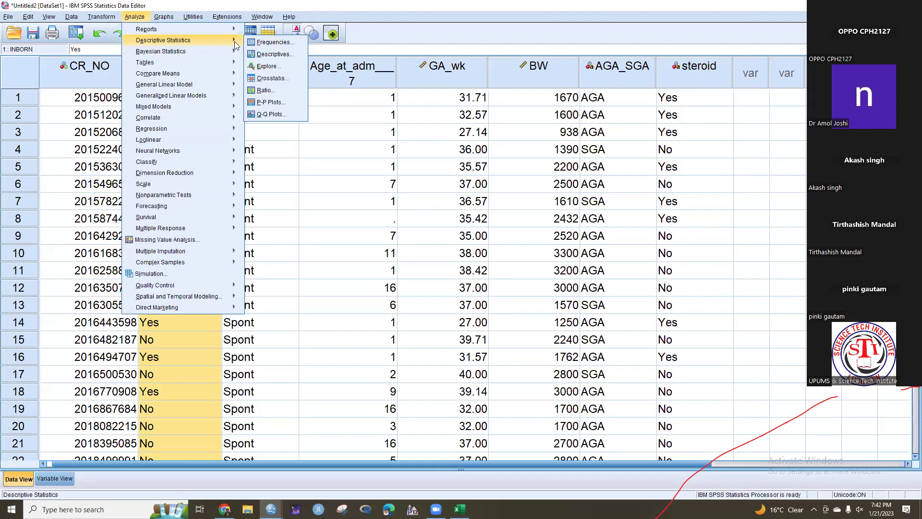
click(254, 42)
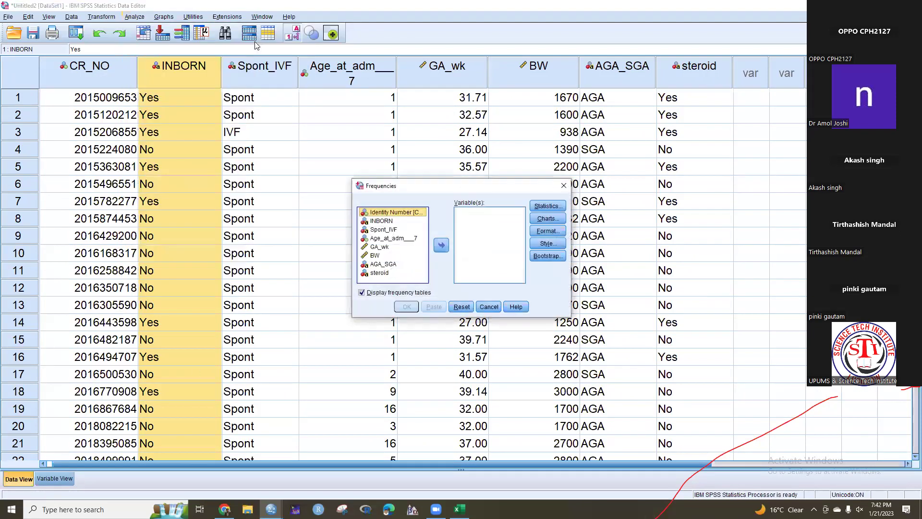
click(379, 221)
click(440, 246)
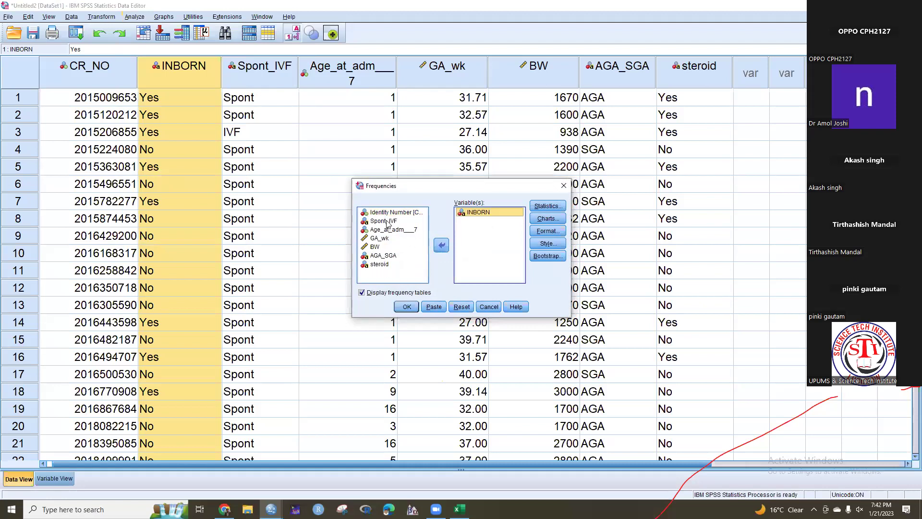
click(383, 221)
click(441, 246)
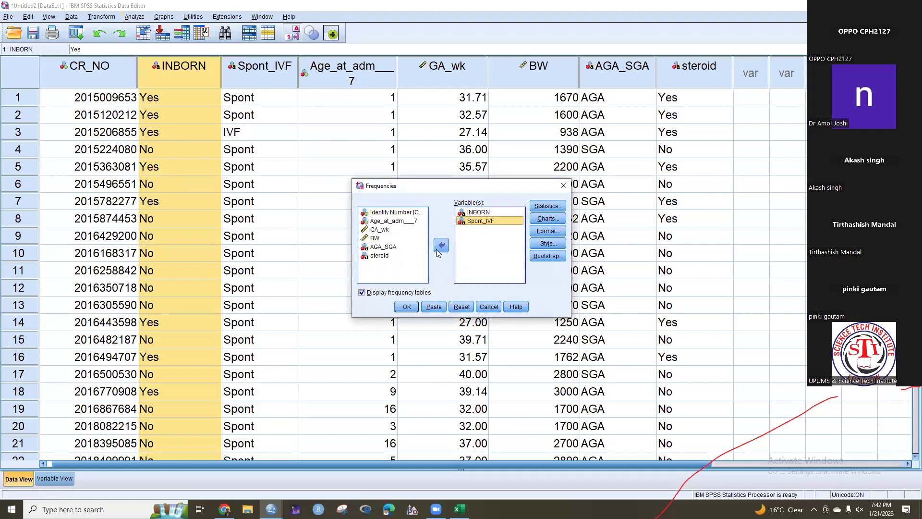
click(407, 307)
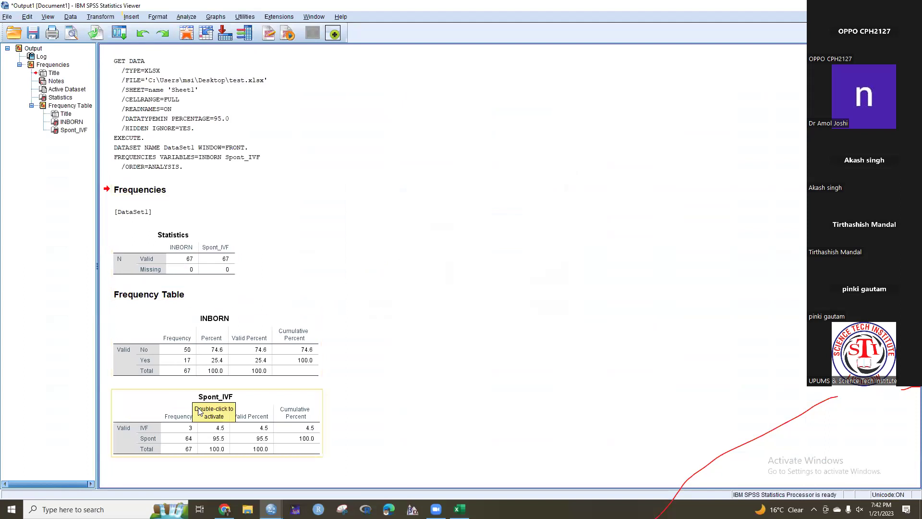
Return to the dataset's variable definitions and choose INBORN as the variable for Recode into Same Variables.
mouse_move(271, 508)
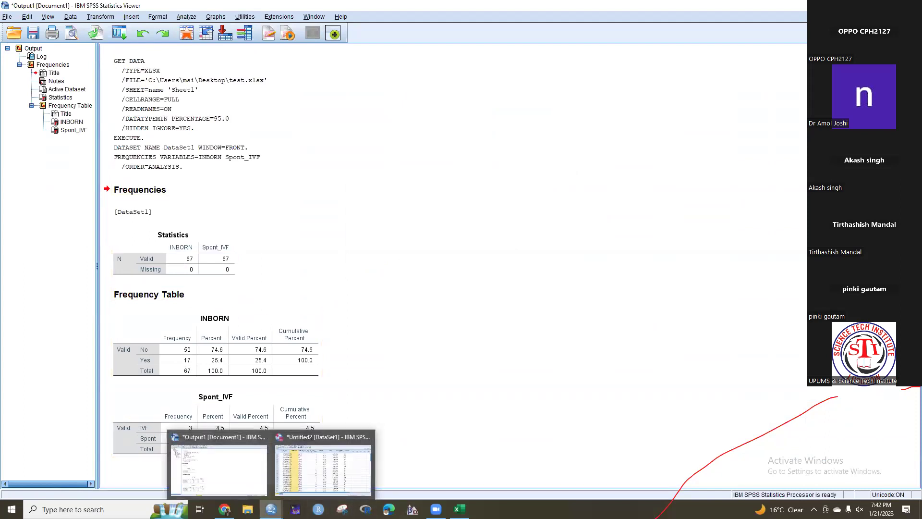
click(301, 479)
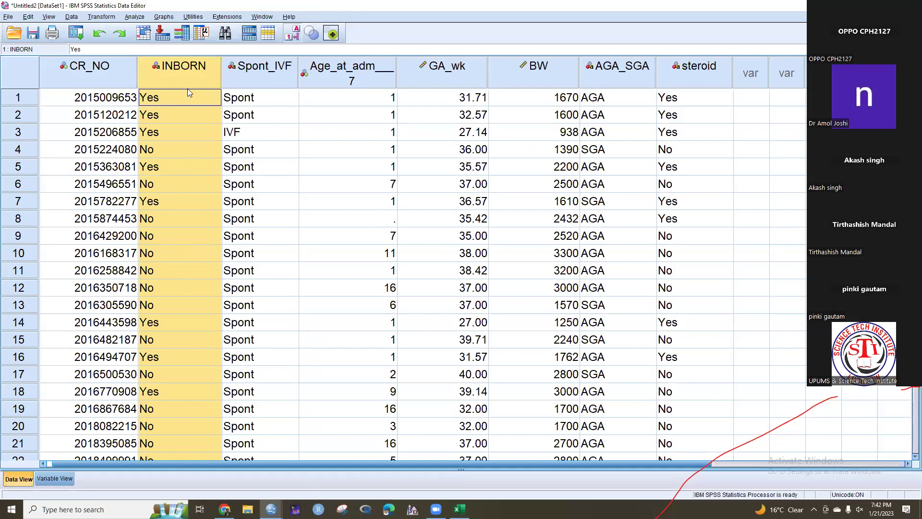
double_click(163, 74)
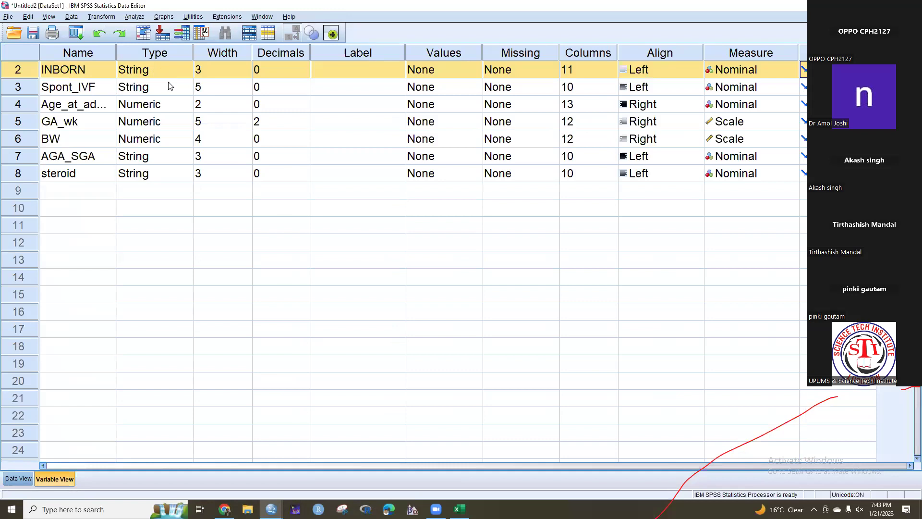
scroll(181, 192, up, 1)
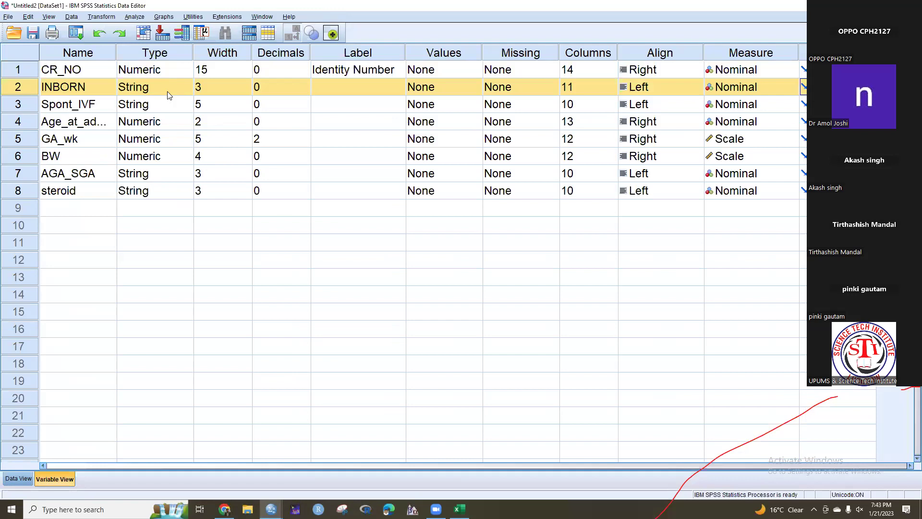
click(101, 17)
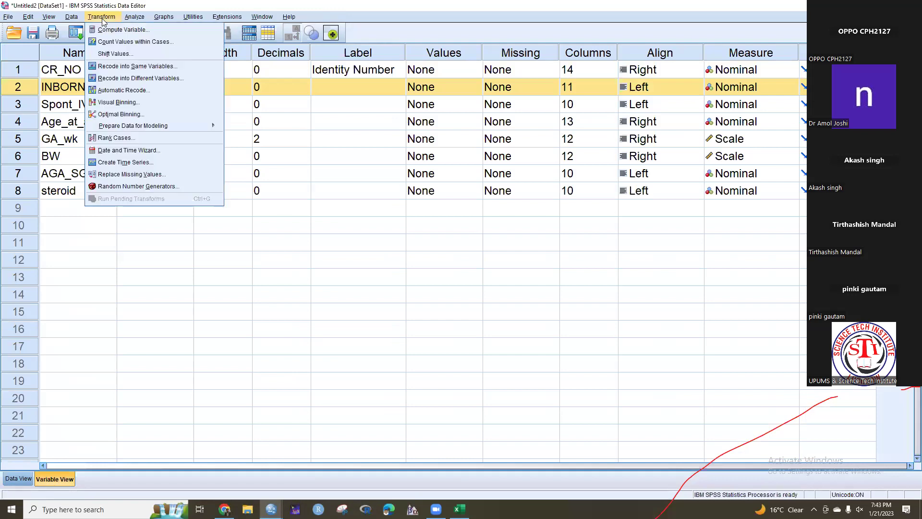
click(112, 70)
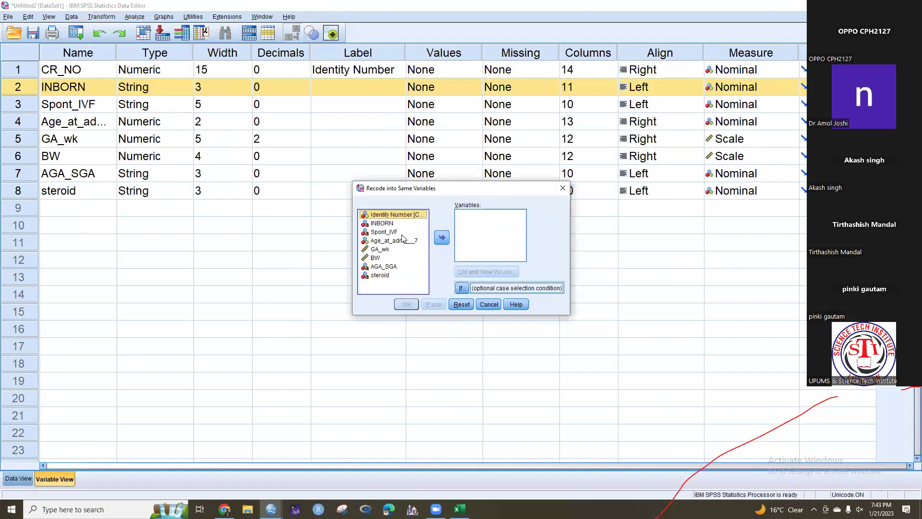
click(392, 223)
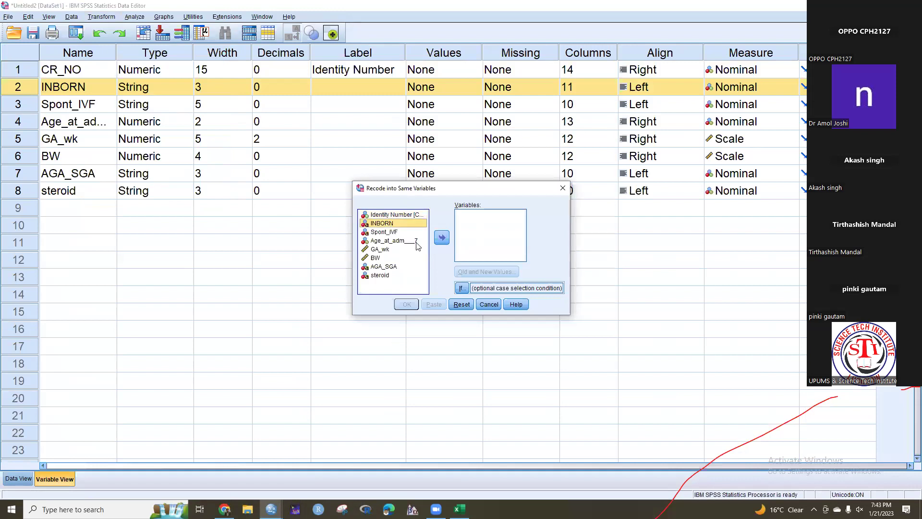
click(442, 237)
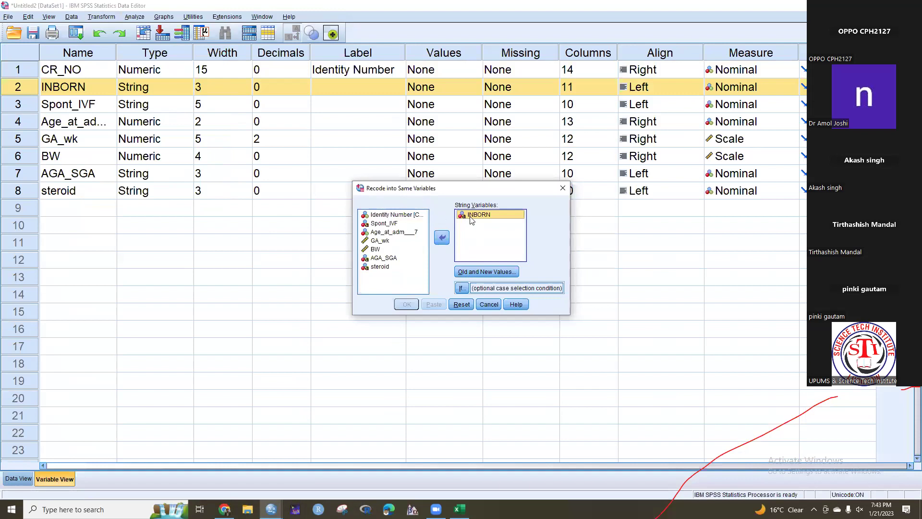
Define the old and new values Yes to 1 and No to 0 for INBORN and run the recode.
click(482, 272)
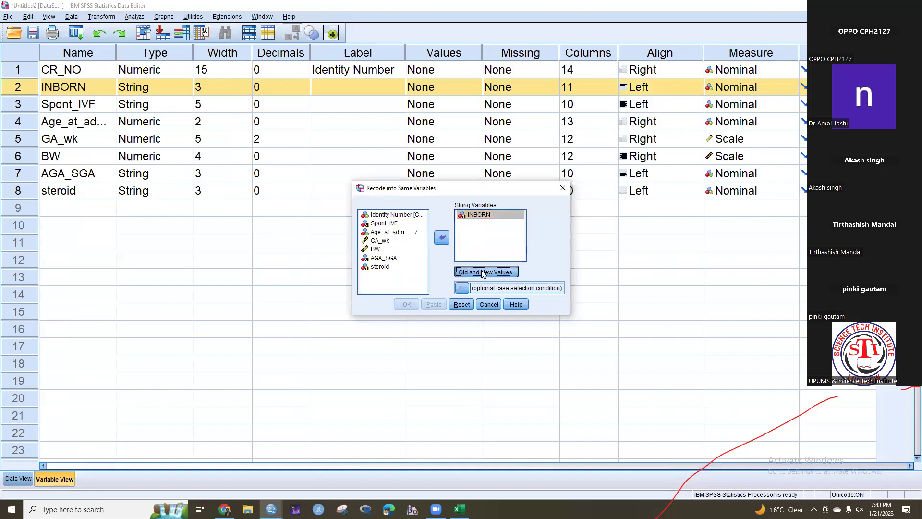
click(546, 173)
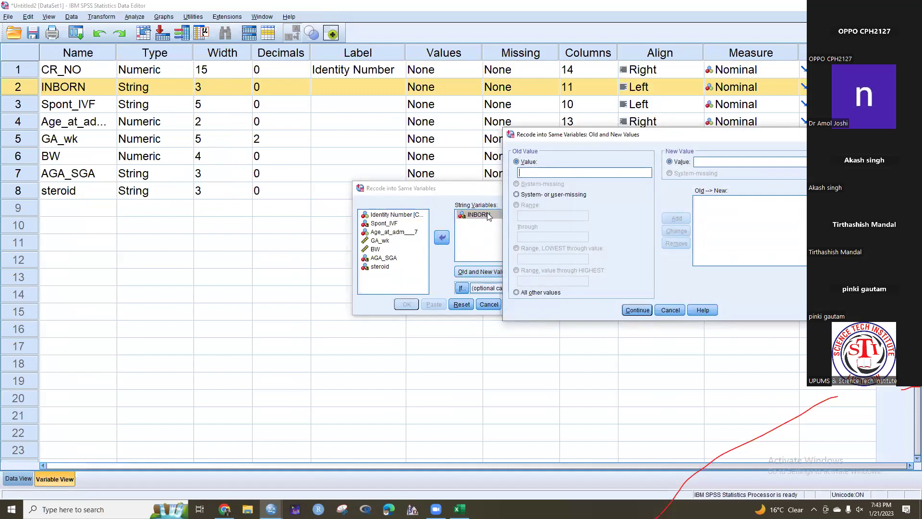
text(Yes)
text(1)
click(687, 219)
text(0)
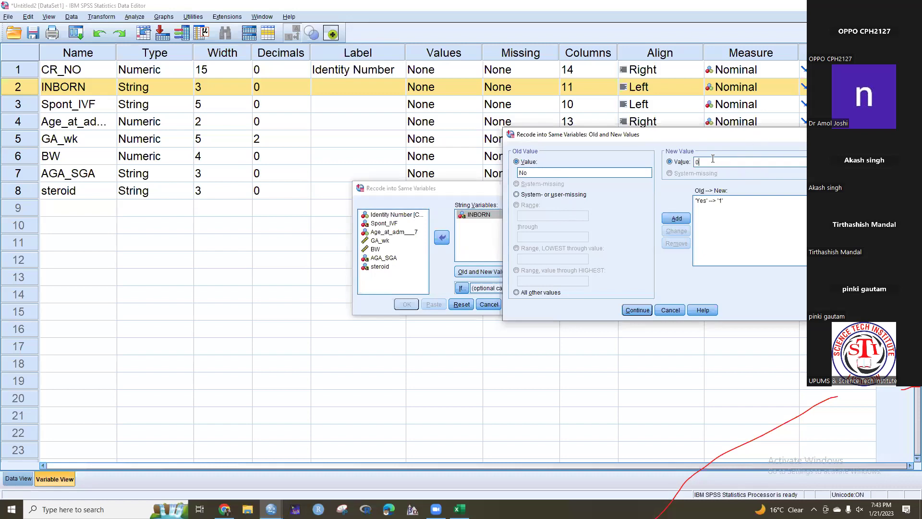
click(682, 220)
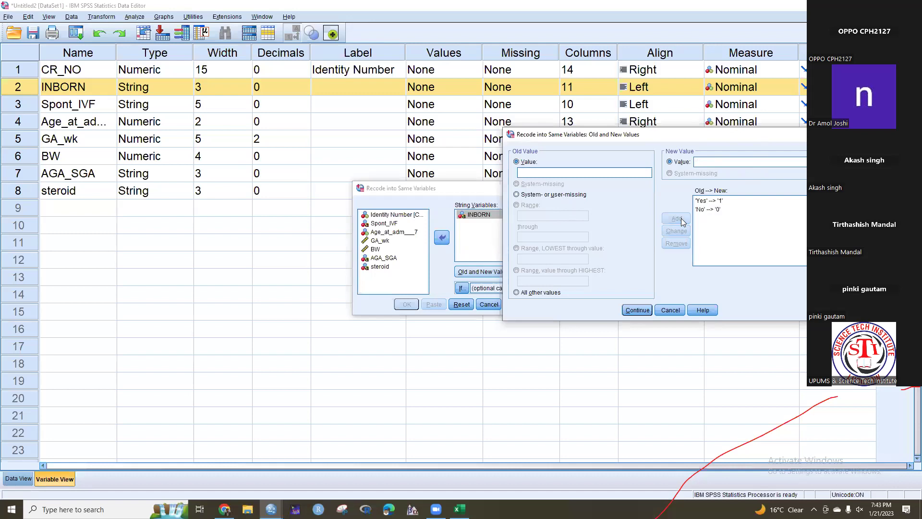
click(638, 311)
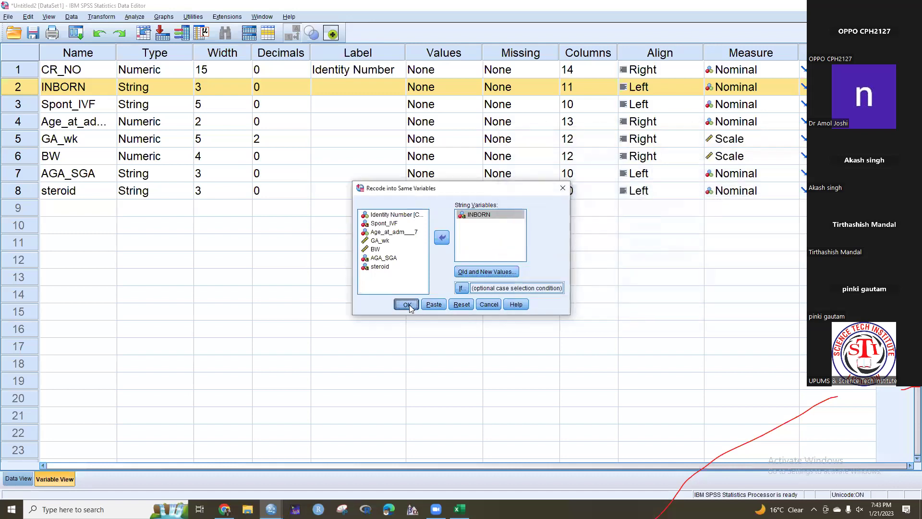
click(408, 306)
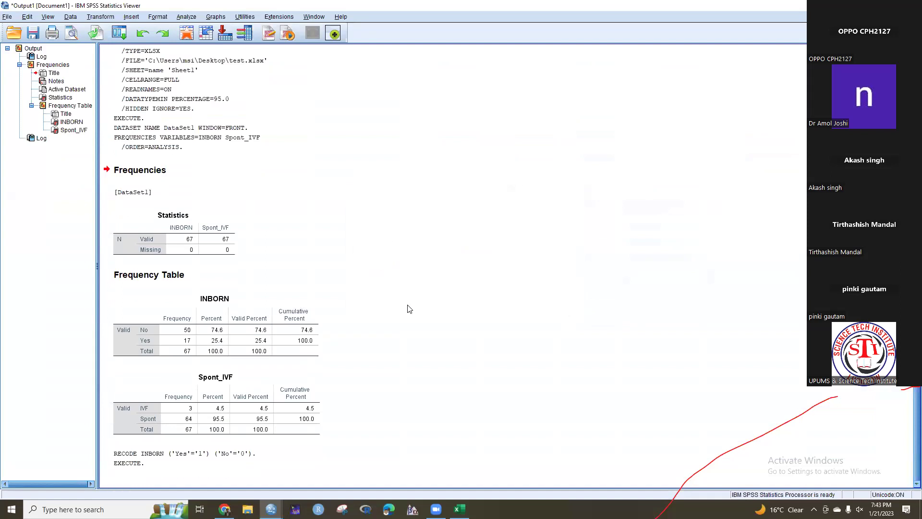
Check the recoded INBORN values in the data and change the variable's type to Numeric.
mouse_move(271, 508)
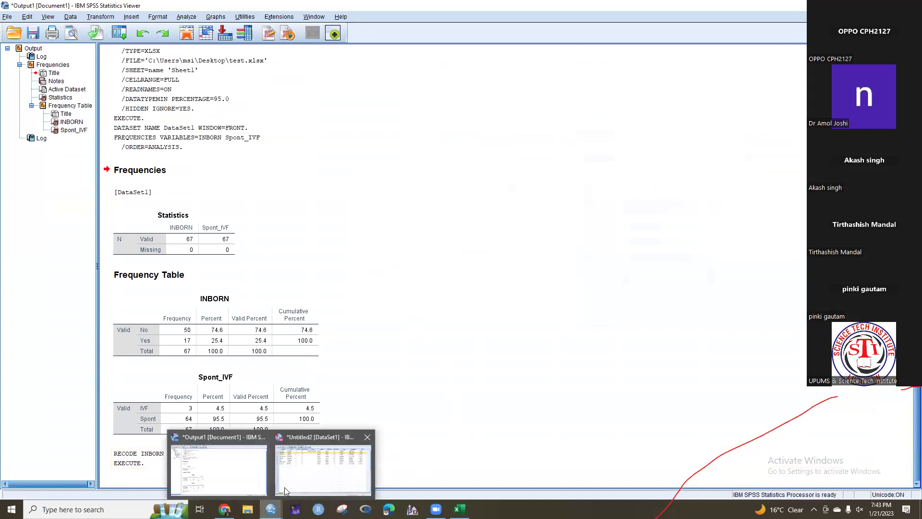
click(285, 487)
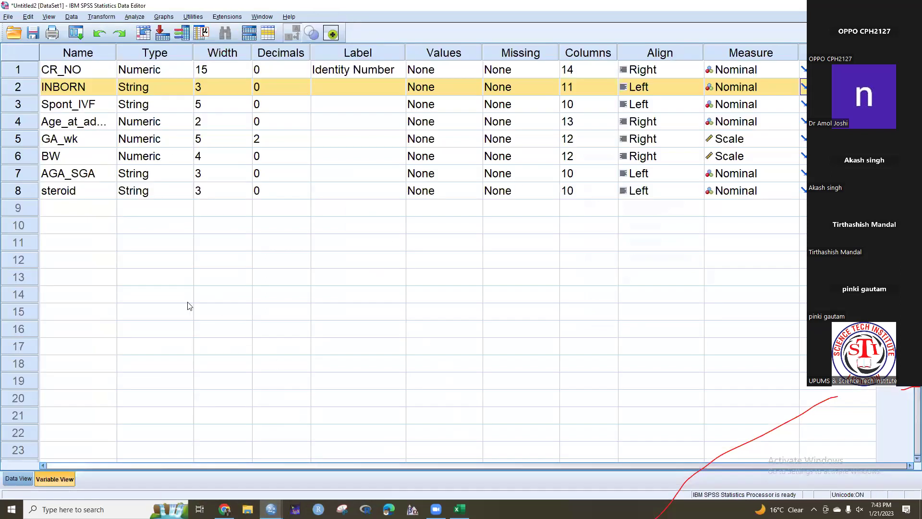
click(16, 479)
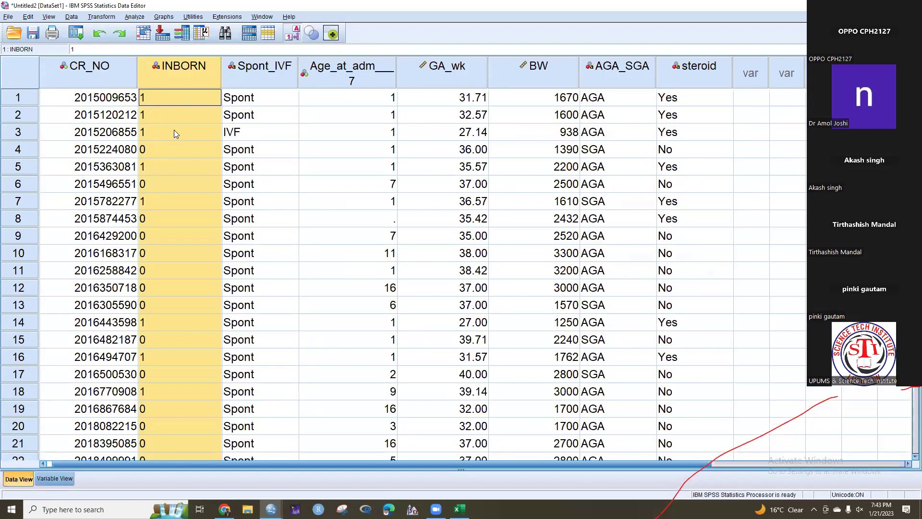
double_click(182, 77)
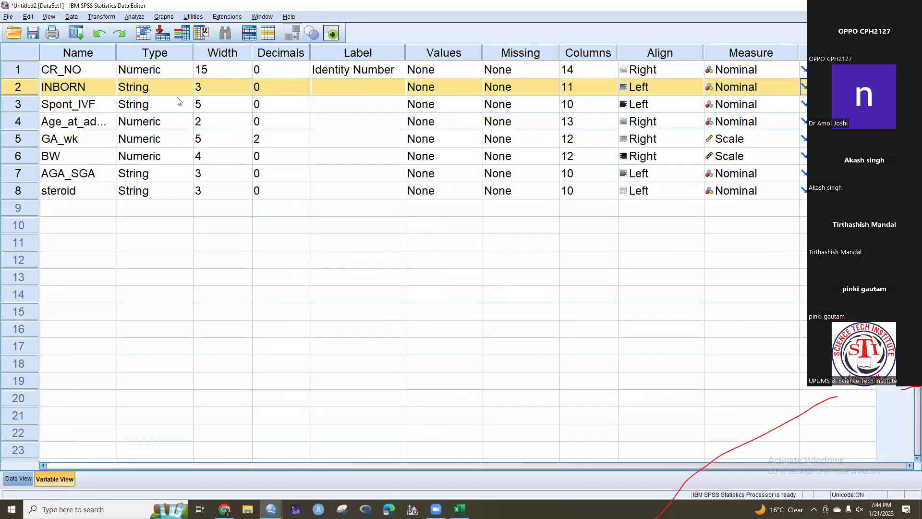
double_click(189, 87)
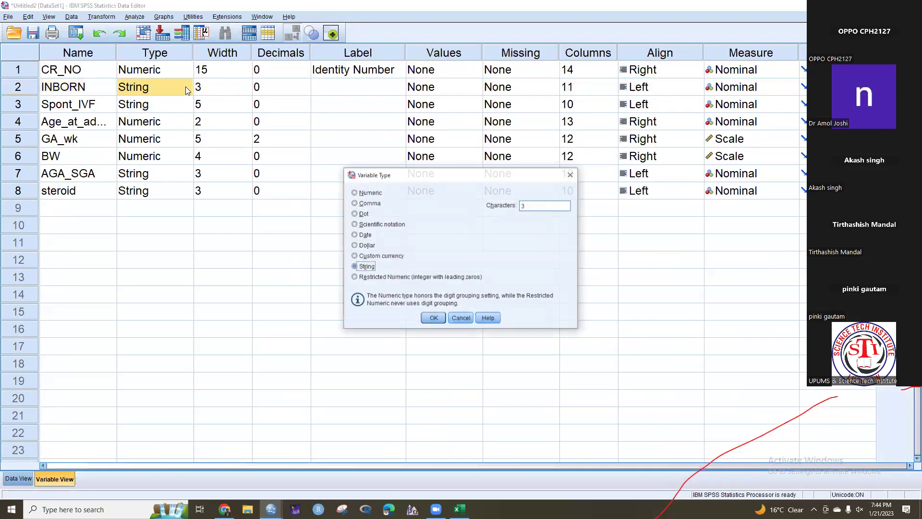
click(351, 192)
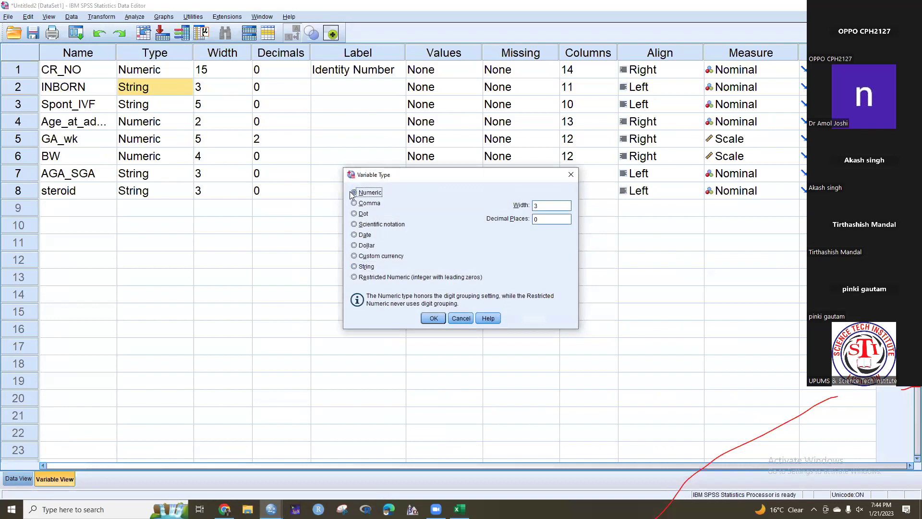
click(434, 319)
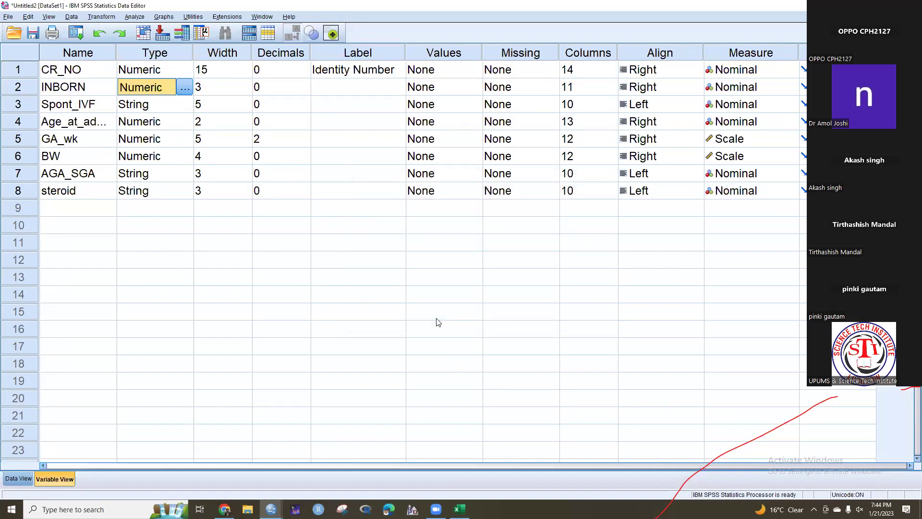
Give the INBORN variable the label Whether the patient is inborn.
click(351, 89)
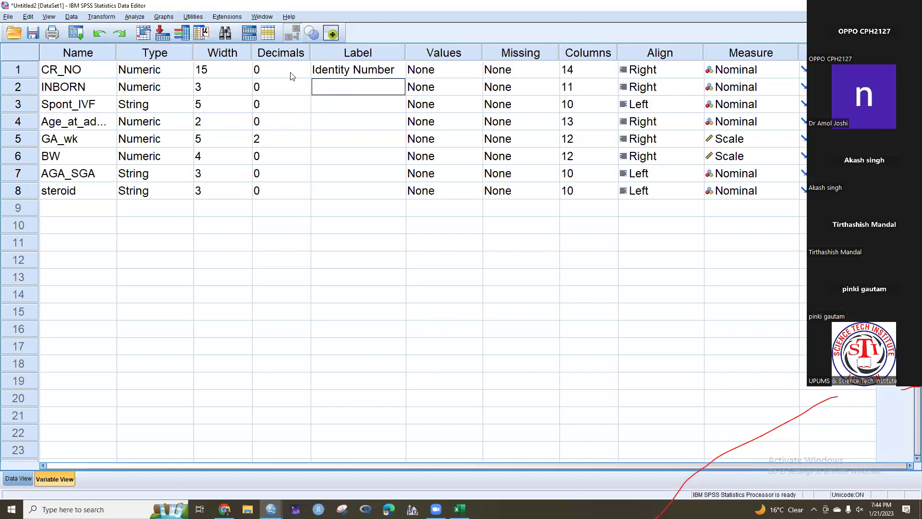
text(Whether the patie)
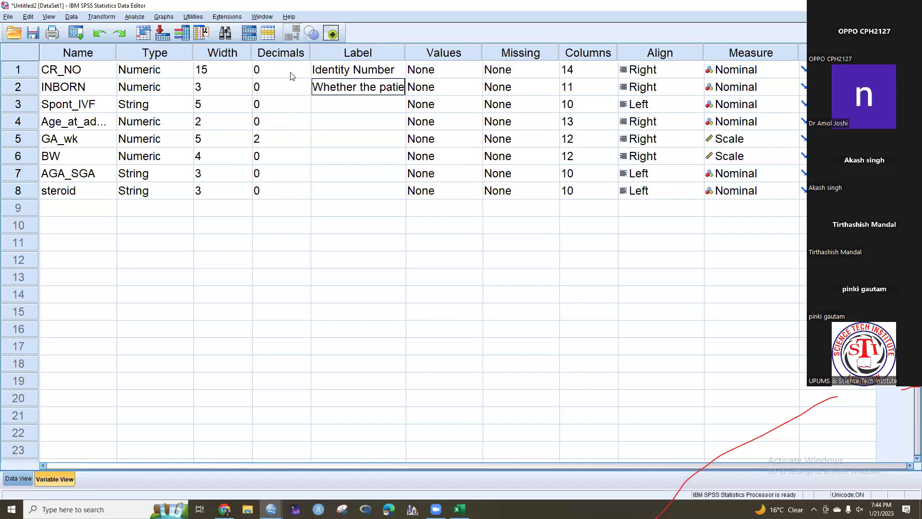
text(nt is inb)
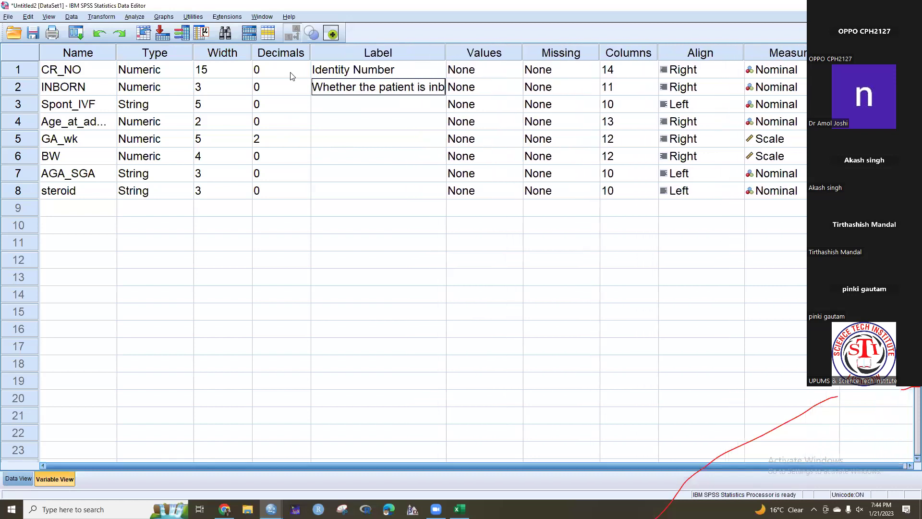
text(orn)
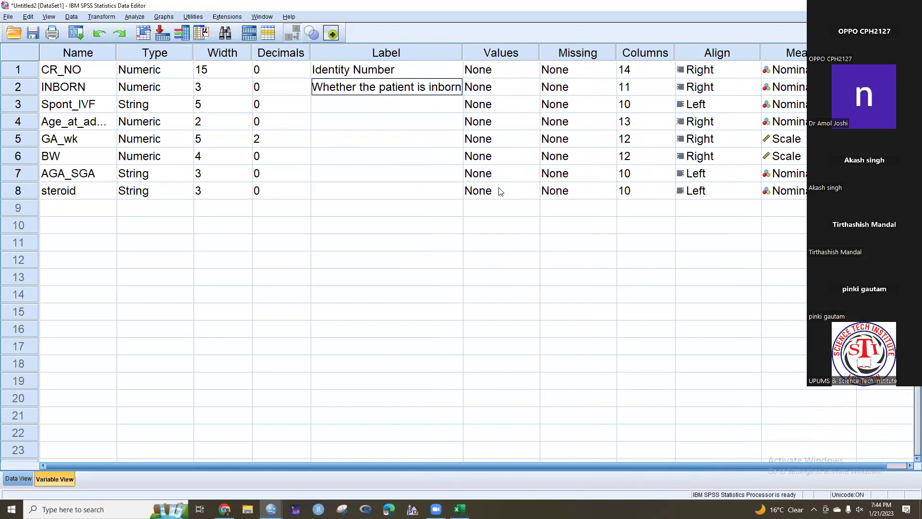
Assign the value labels 1 = Yes and 2 = No to the INBORN variable.
click(535, 88)
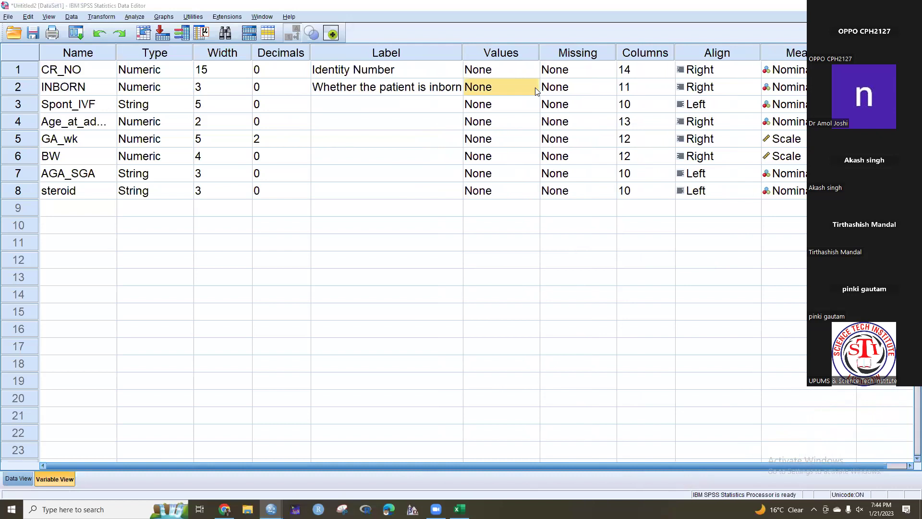
click(535, 87)
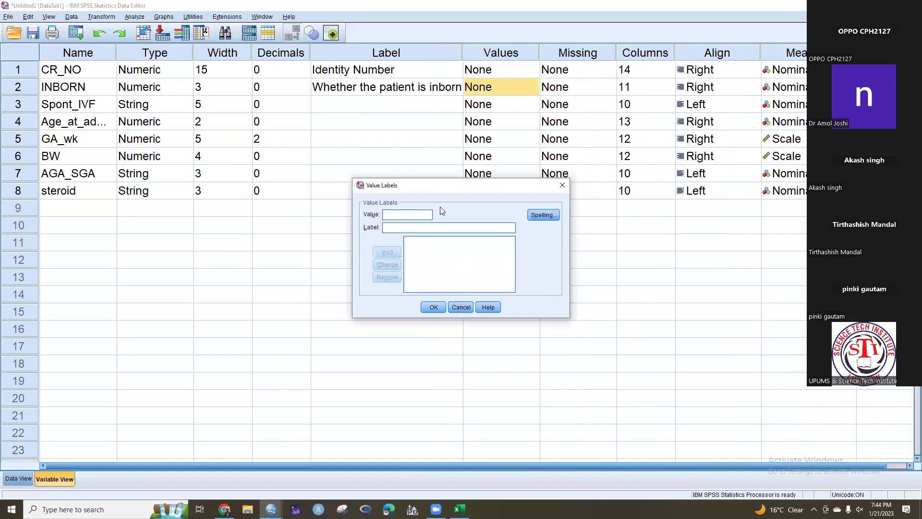
click(396, 227)
text(Yes)
click(396, 252)
text(2N)
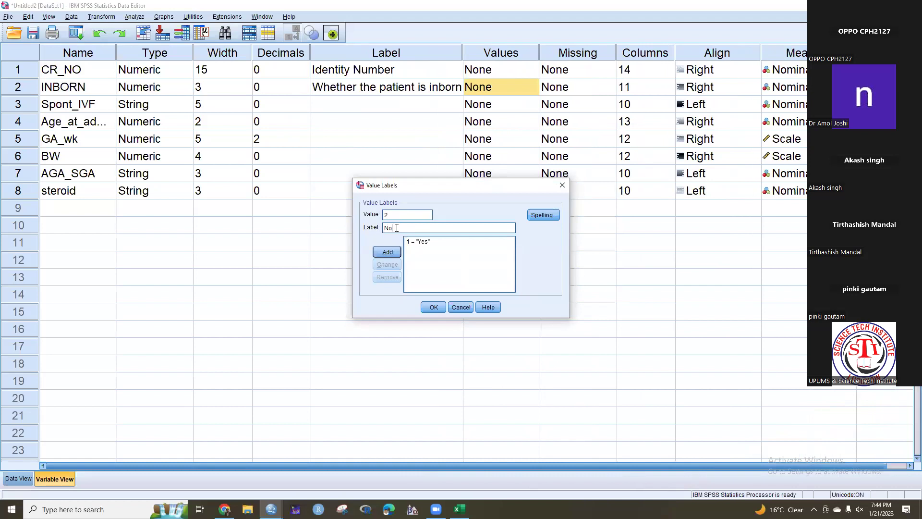
click(387, 252)
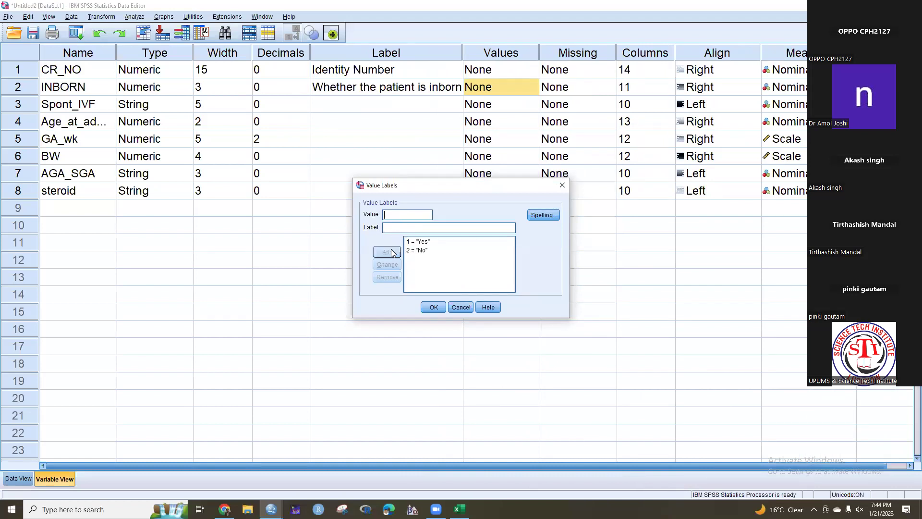
click(434, 307)
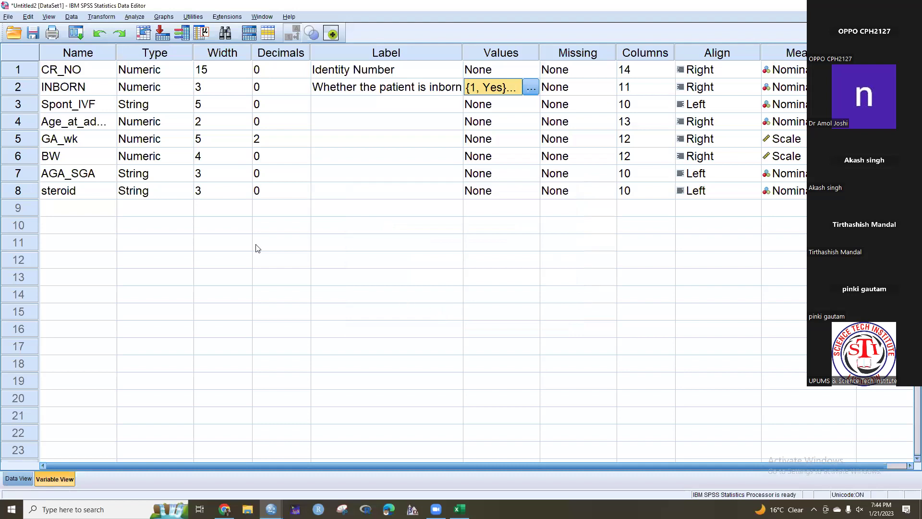
Replace the INBORN value label 2 = No with 0 = No, keeping 1 = Yes.
double_click(27, 87)
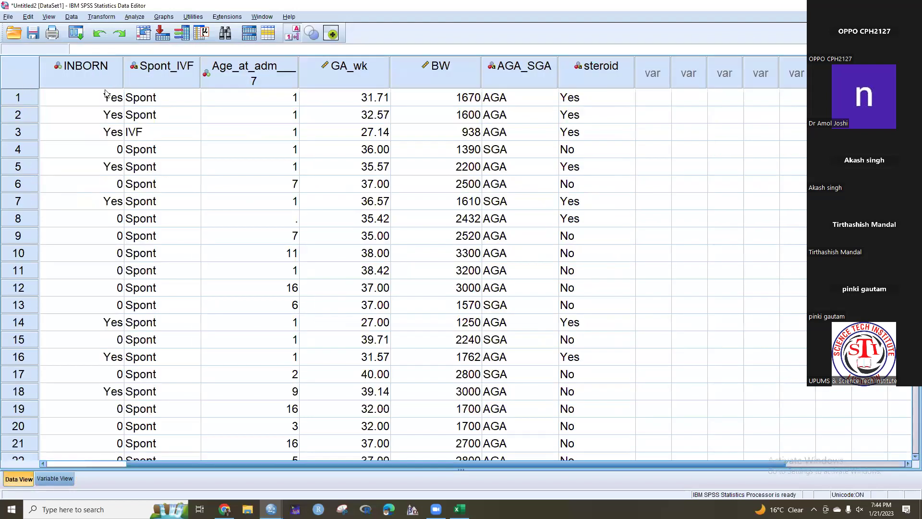
double_click(95, 78)
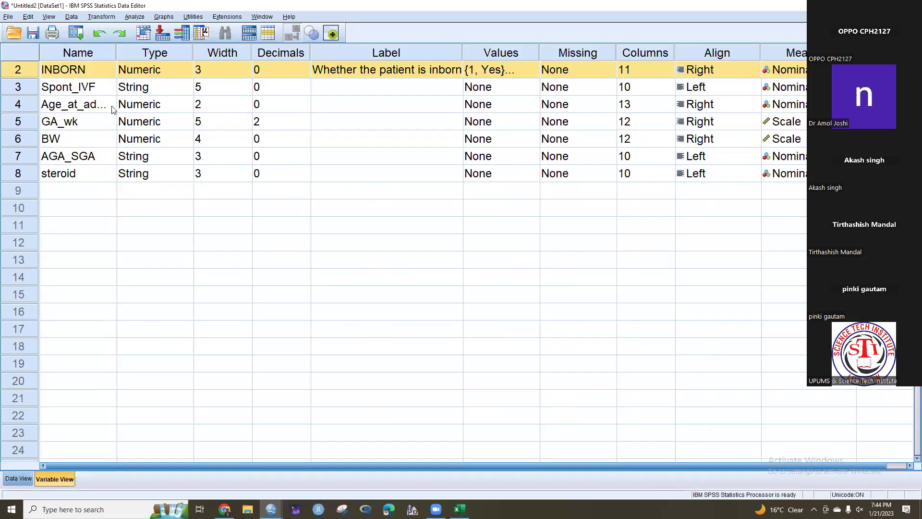
click(528, 71)
click(532, 69)
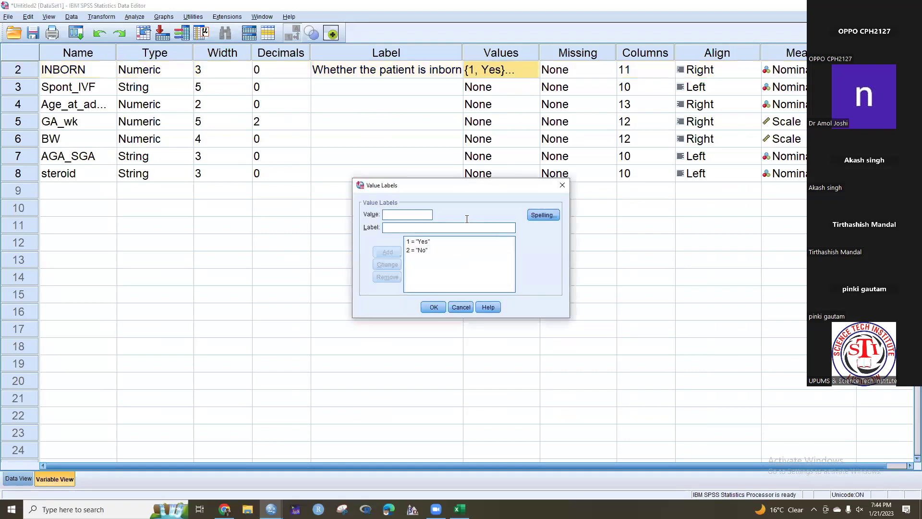
click(420, 250)
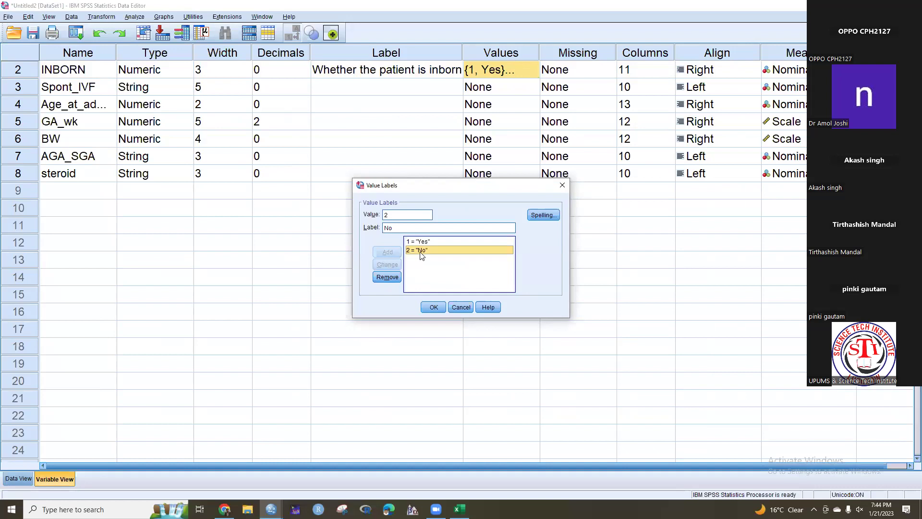
click(396, 280)
text(0)
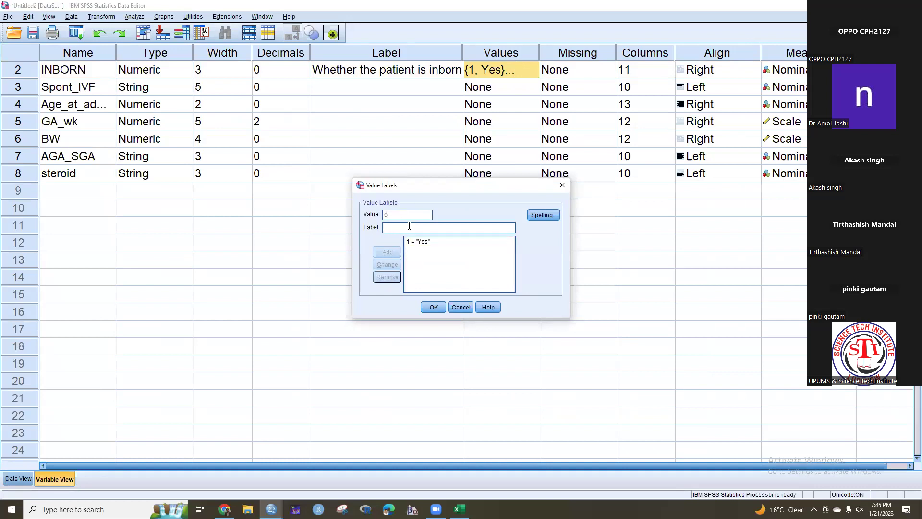
text(N)
click(387, 251)
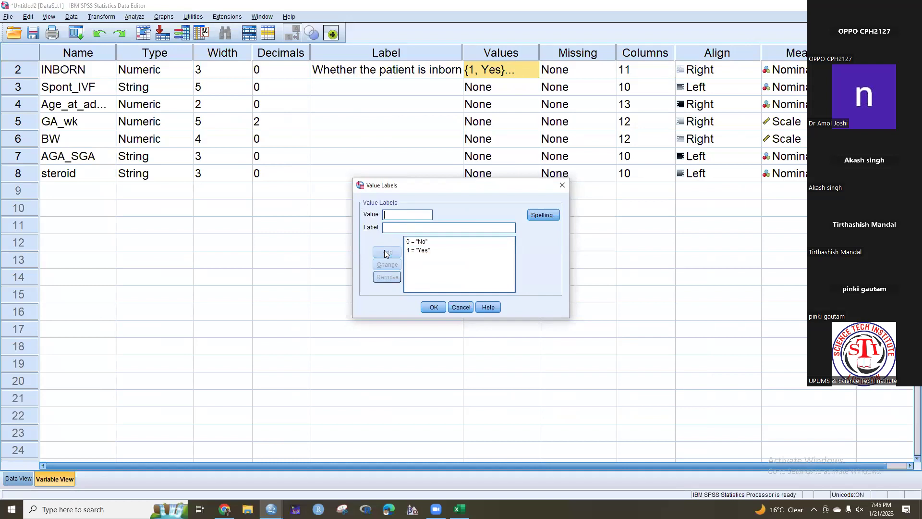
click(433, 309)
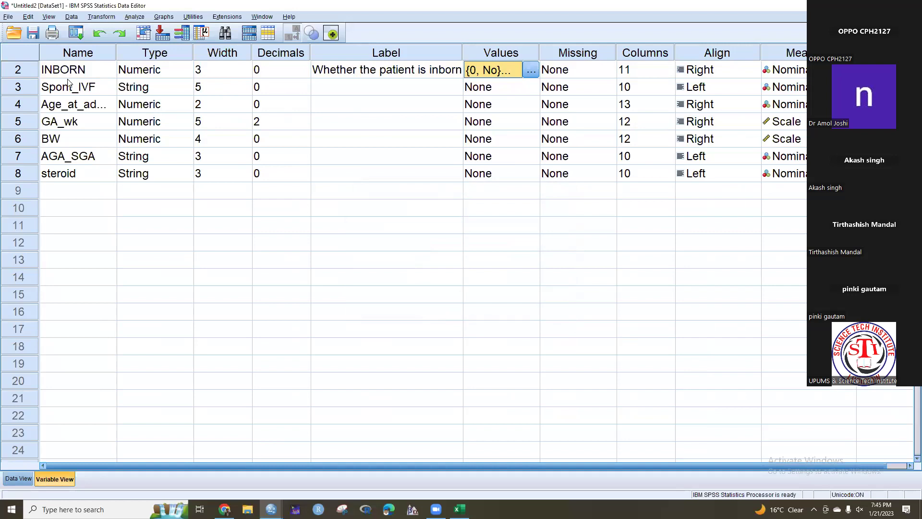
Check the INBORN labels in the data by switching the value label display off and on, and return to the variable definitions.
double_click(29, 67)
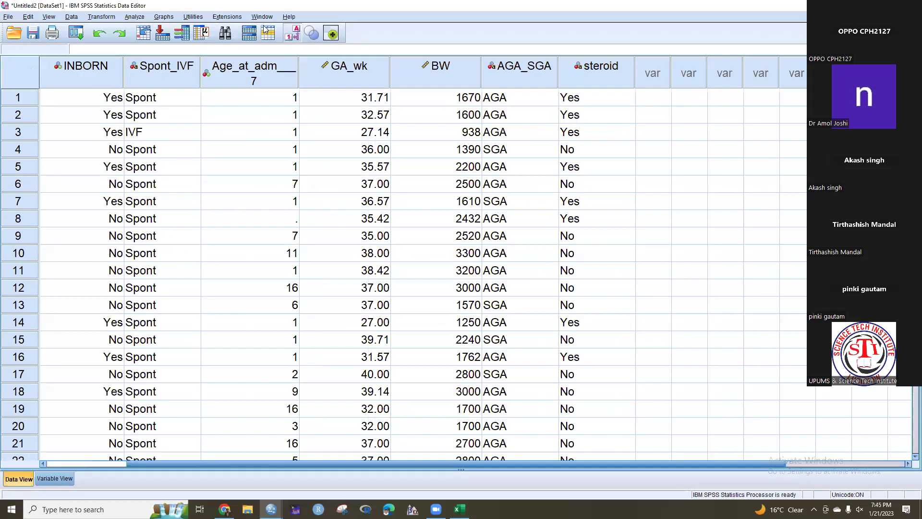
click(292, 33)
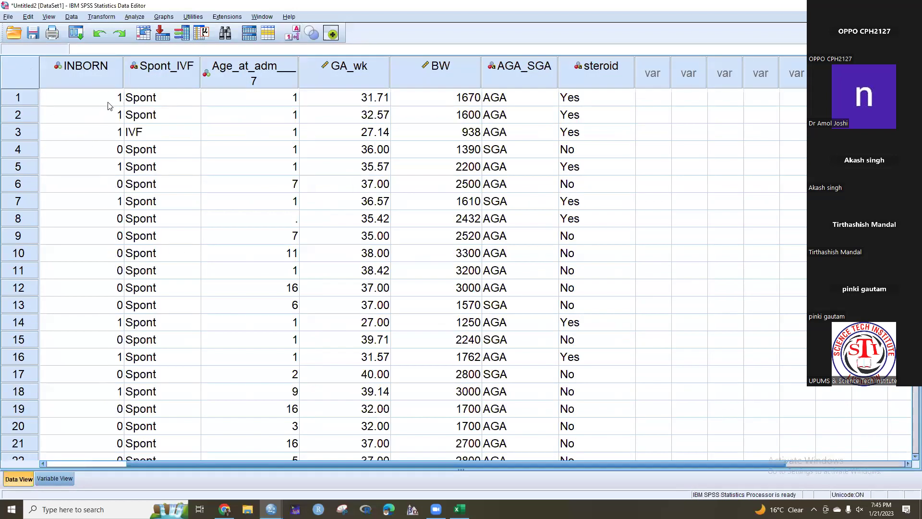
click(292, 35)
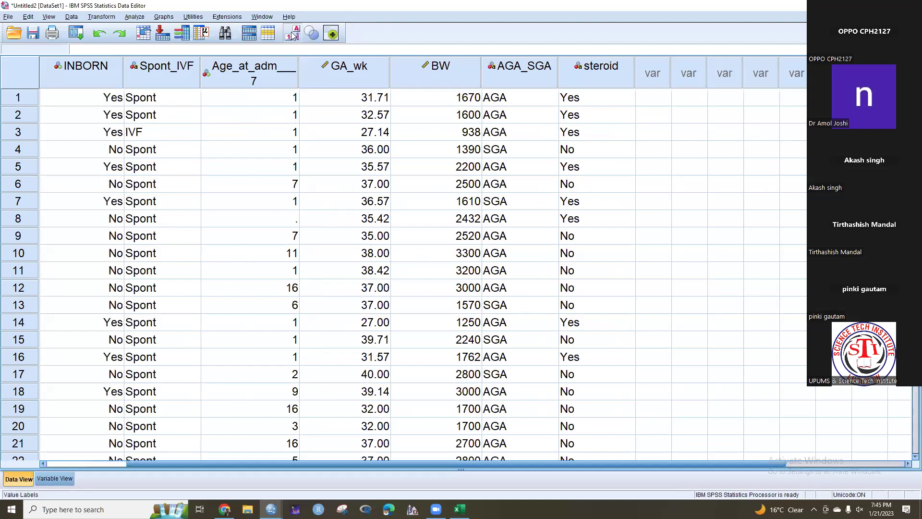
double_click(109, 80)
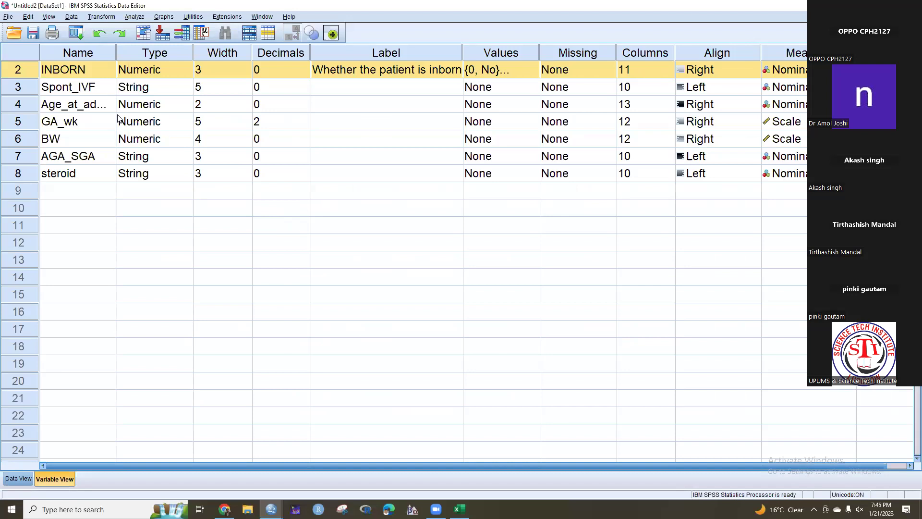
scroll(283, 184, up, 1)
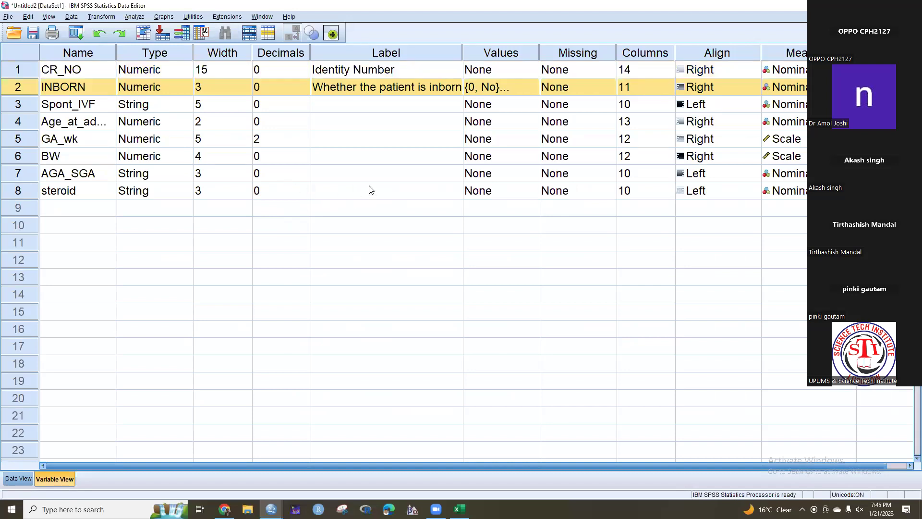
click(18, 479)
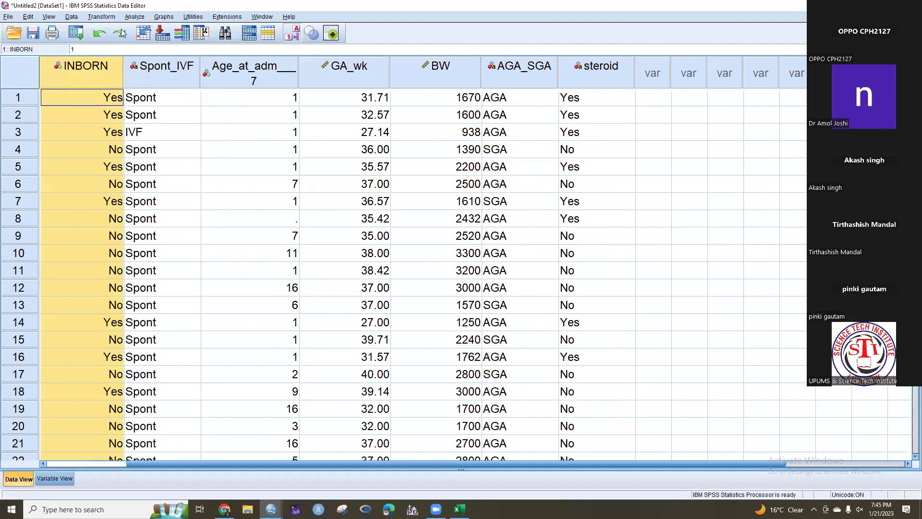
click(102, 17)
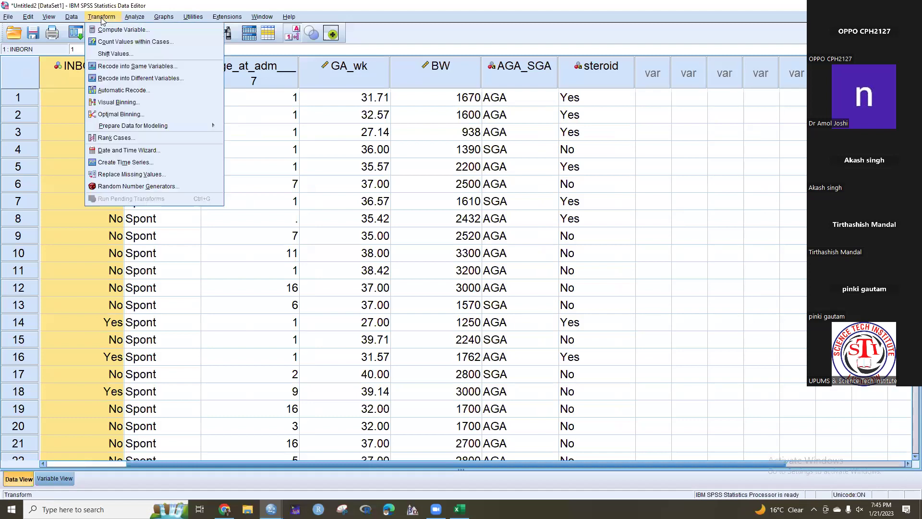
click(124, 67)
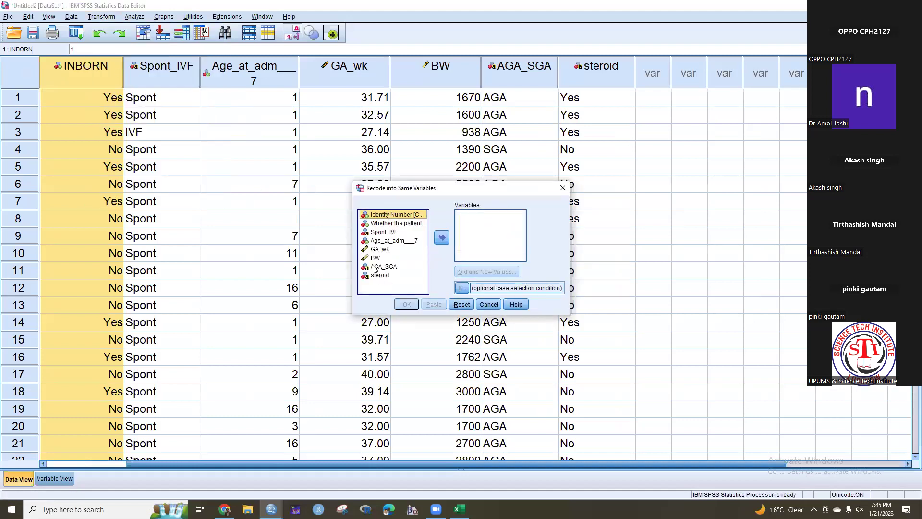
click(383, 233)
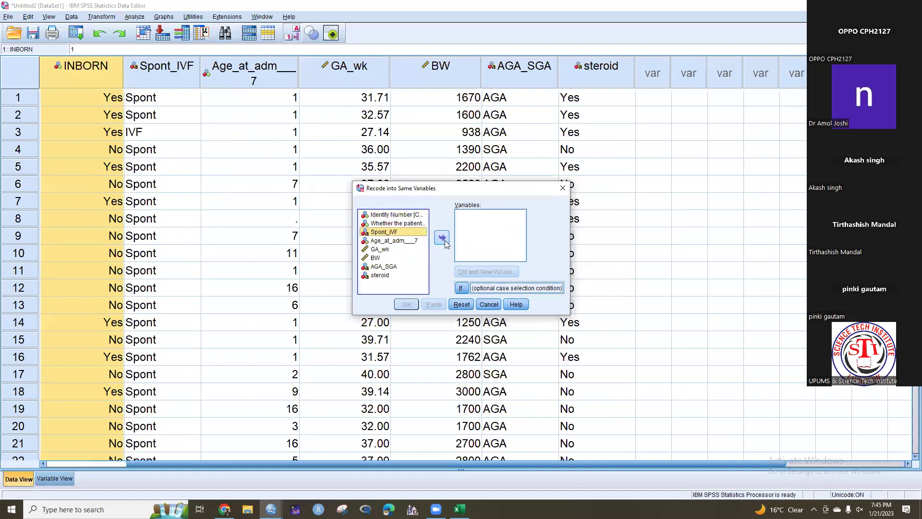
click(442, 238)
click(485, 272)
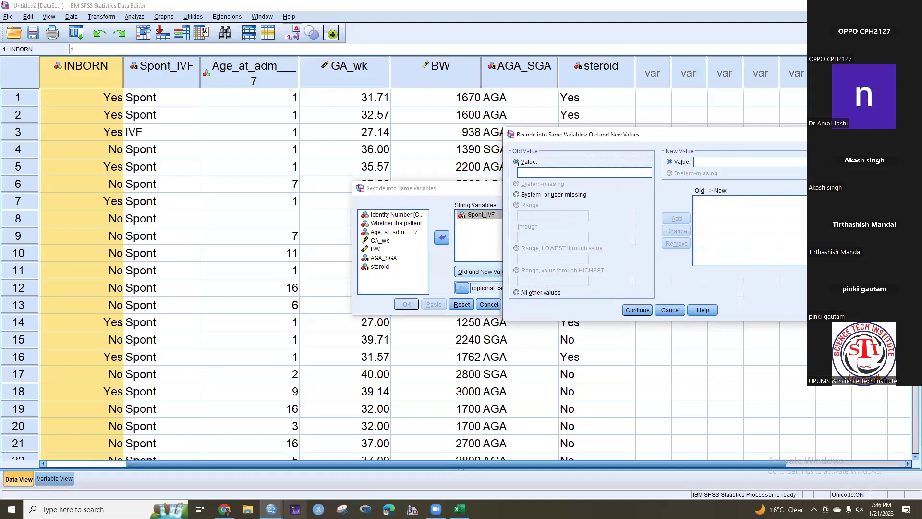
mouse_move(272, 507)
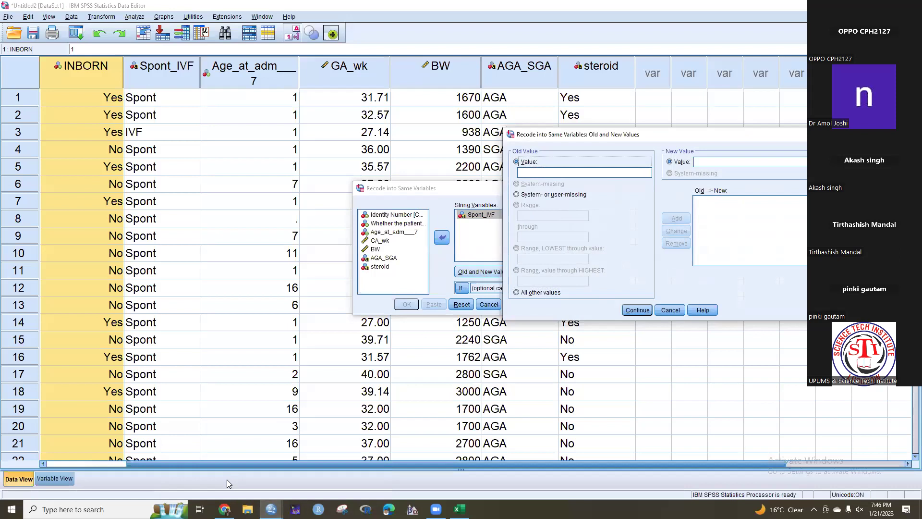
click(670, 315)
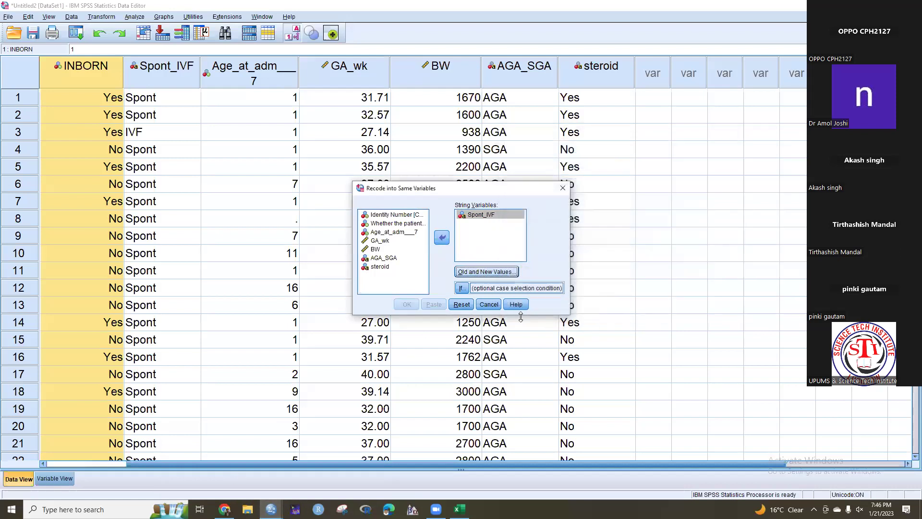
click(489, 304)
Check the category names of Spont_IVF in the output's frequency table and compare them with the dataset.
mouse_move(272, 507)
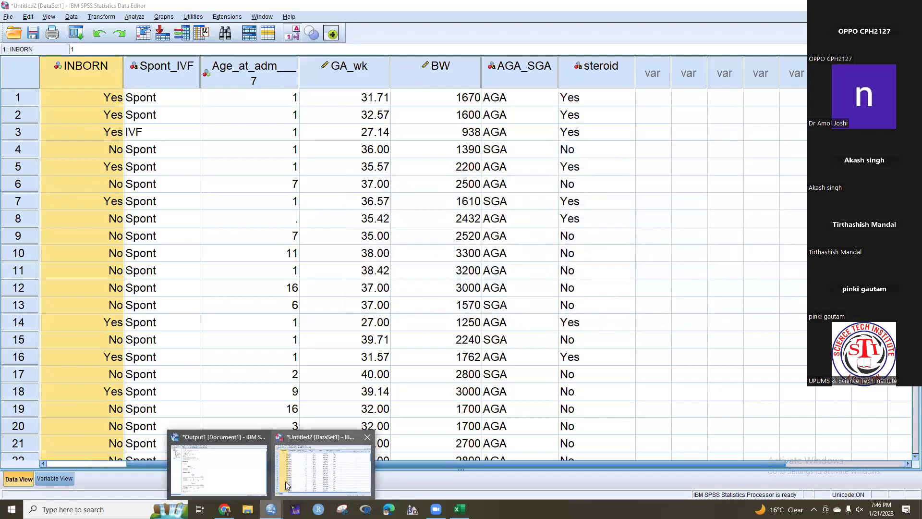
click(258, 473)
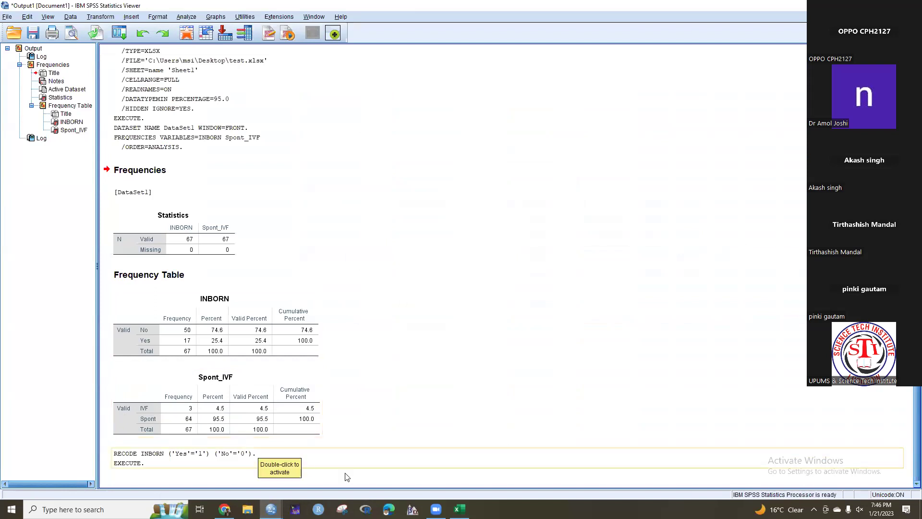
mouse_move(272, 510)
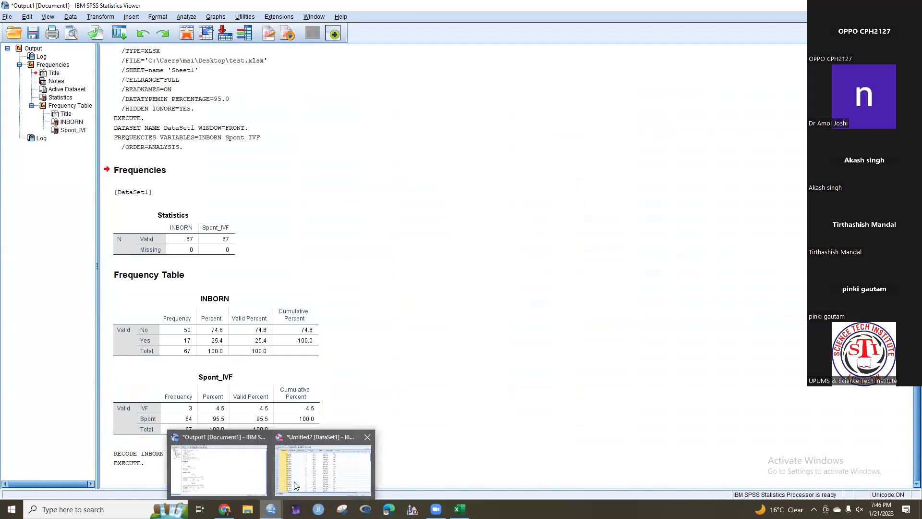
click(297, 481)
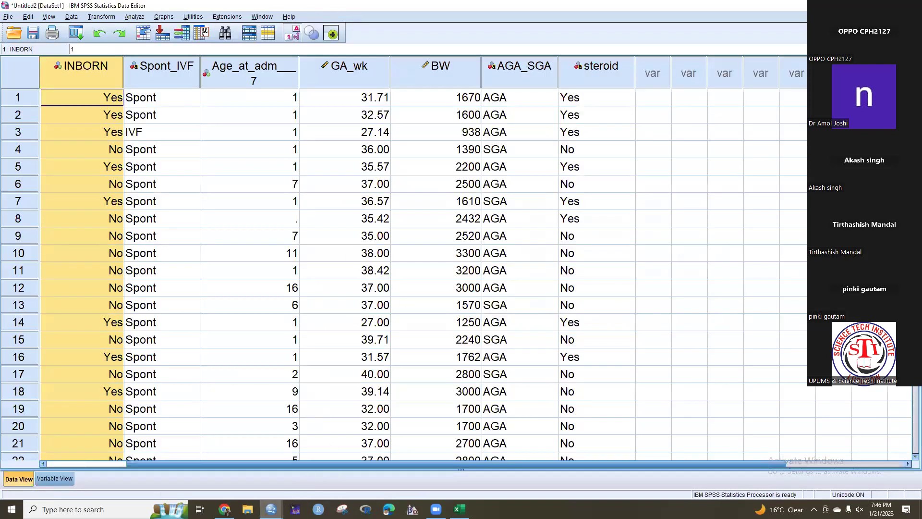
mouse_move(272, 509)
click(221, 462)
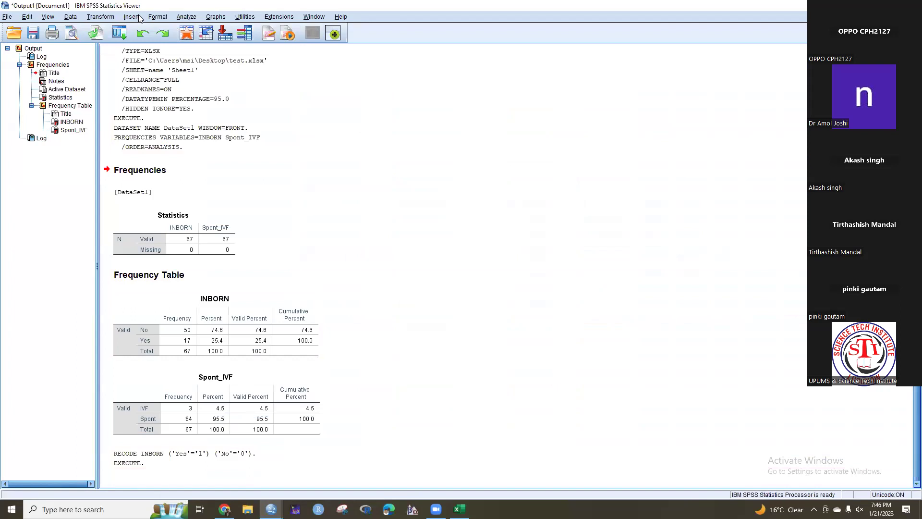
Recode Spont_IVF into the same variable, mapping Spont to 1 and IVF to 2.
click(101, 16)
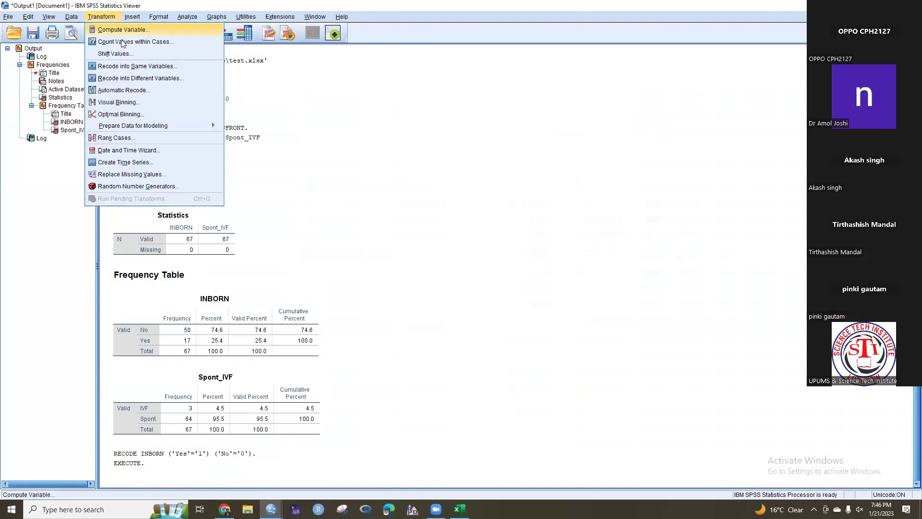
click(135, 70)
click(479, 272)
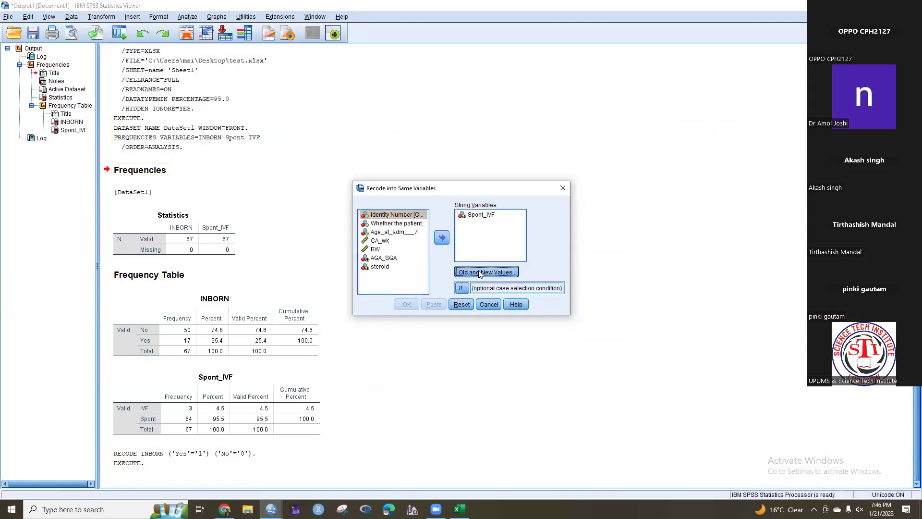
click(547, 172)
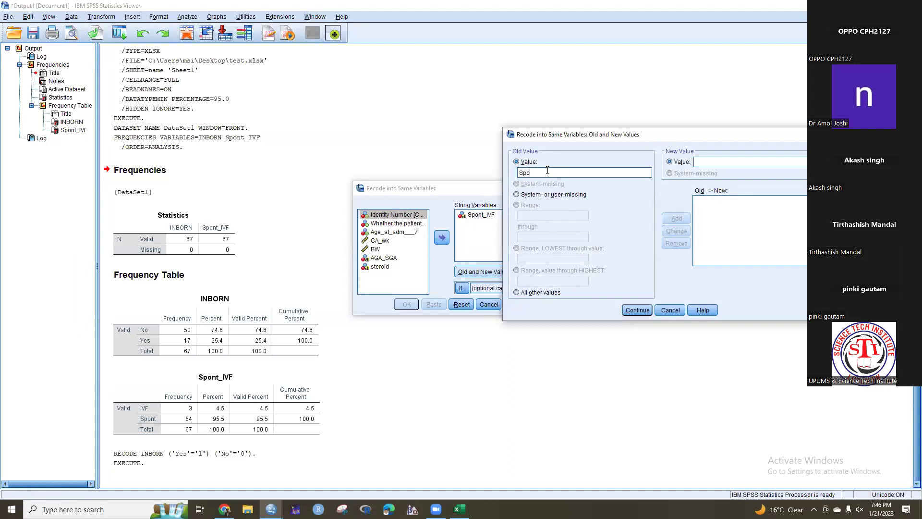
click(712, 163)
text(1)
click(677, 218)
click(708, 161)
text(2)
click(677, 218)
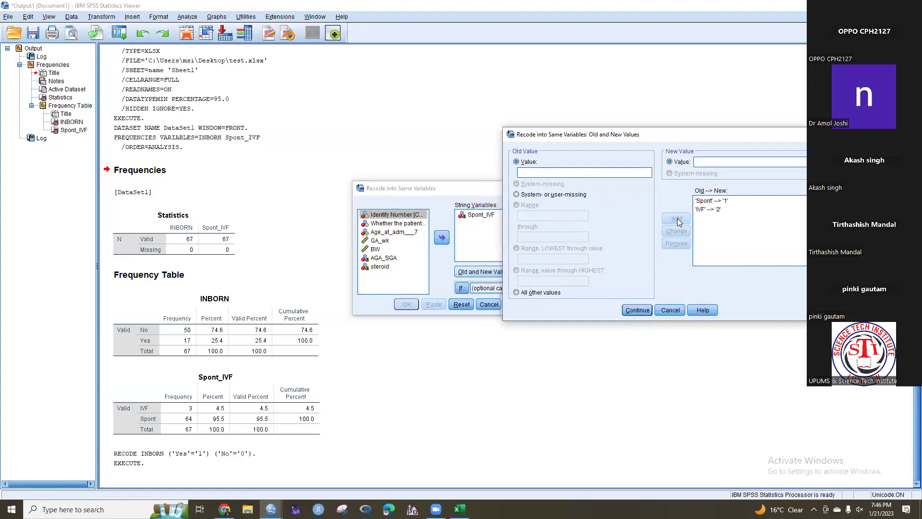
click(638, 310)
click(409, 304)
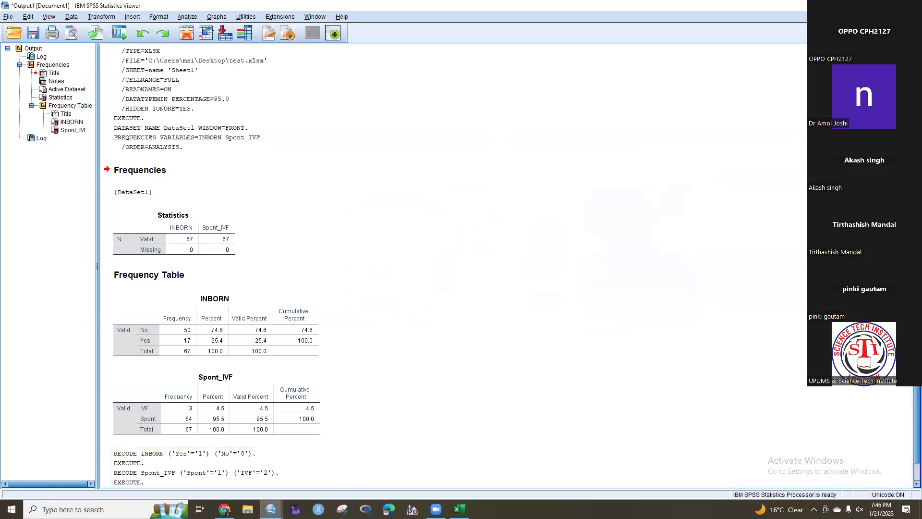
Check the recoded Spont_IVF values in the dataset and change the variable's type to Numeric.
mouse_move(270, 509)
click(307, 466)
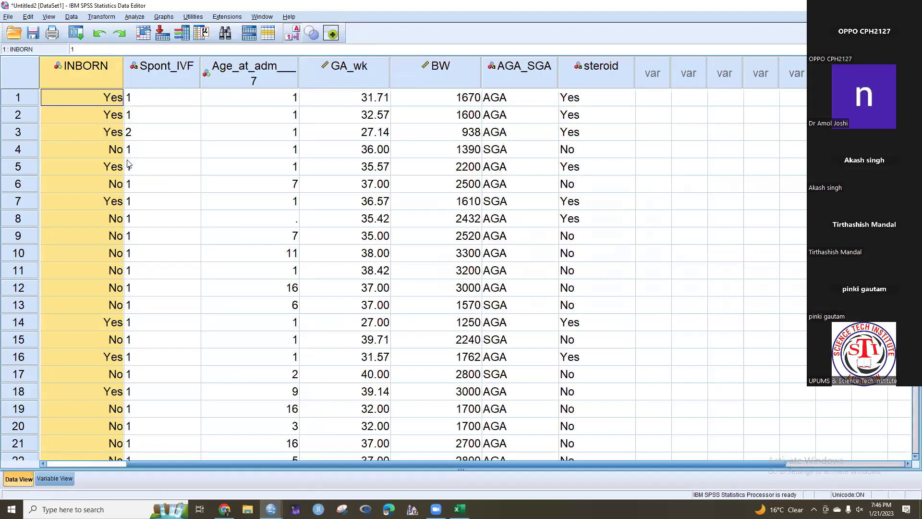
double_click(157, 72)
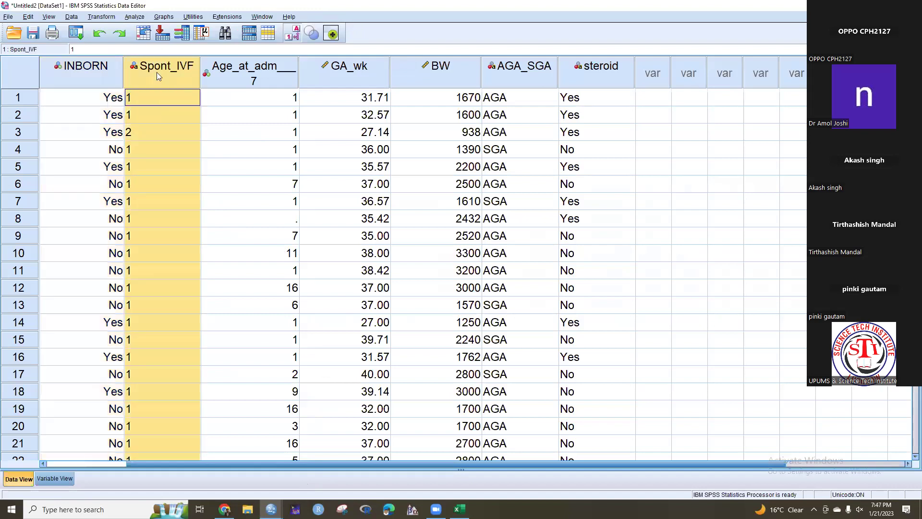
click(187, 72)
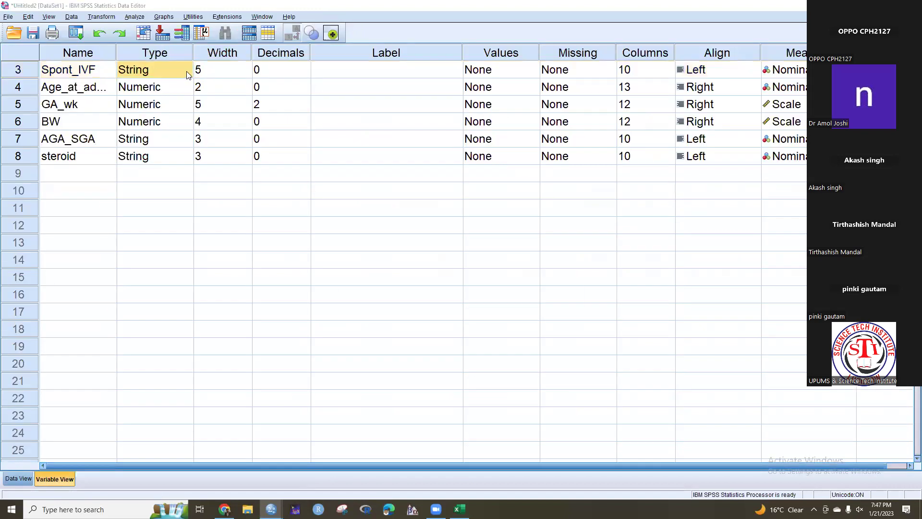
click(188, 72)
click(354, 193)
click(432, 318)
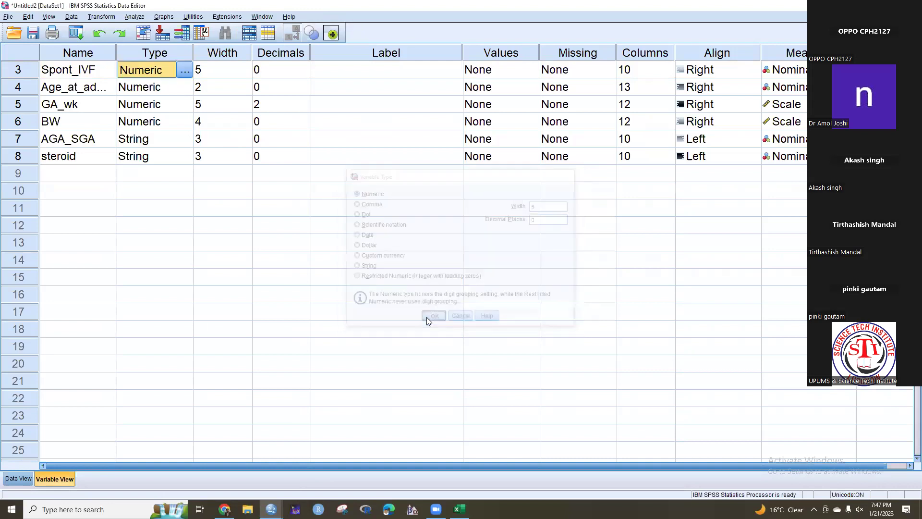
Define value labels for Spont_IVF: 1 as Spont and 2 as IVF.
scroll(410, 247, up, 1)
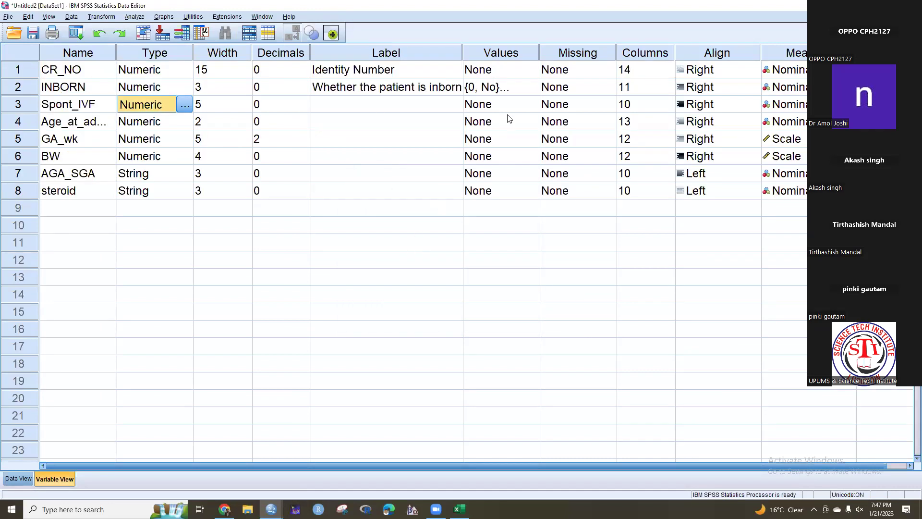
click(532, 106)
click(532, 104)
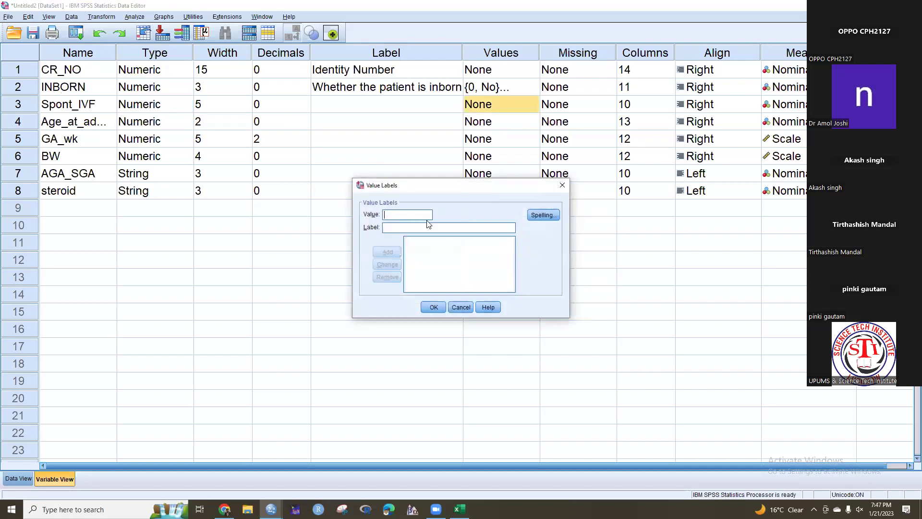
text(1)
click(423, 229)
text(Spont)
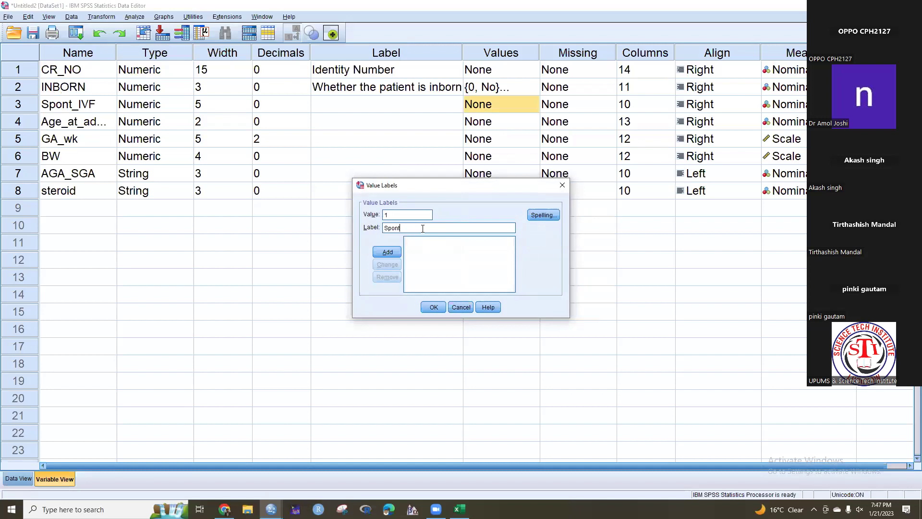
click(395, 253)
text(2)
click(404, 228)
text(IVF)
click(387, 253)
click(434, 308)
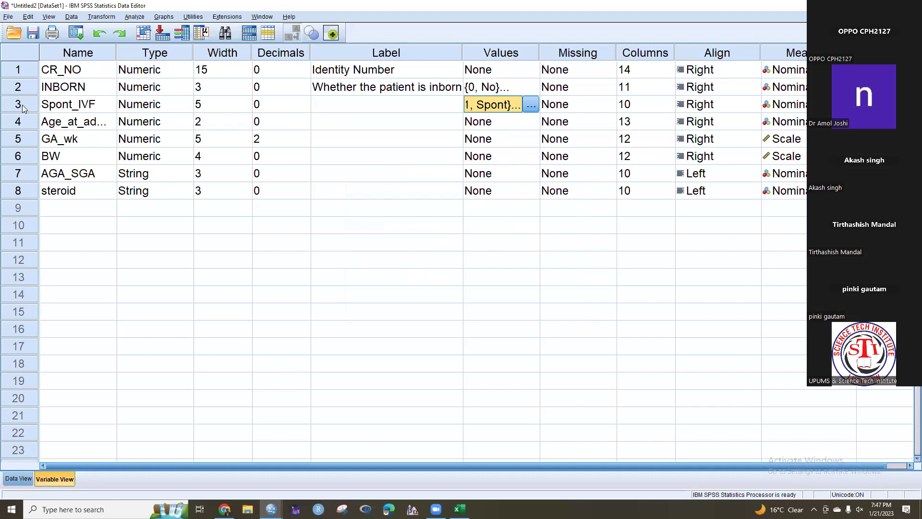
Go from the dataset to the definition of Age_at_adm___7 and widen the Name column to show its full name.
click(19, 479)
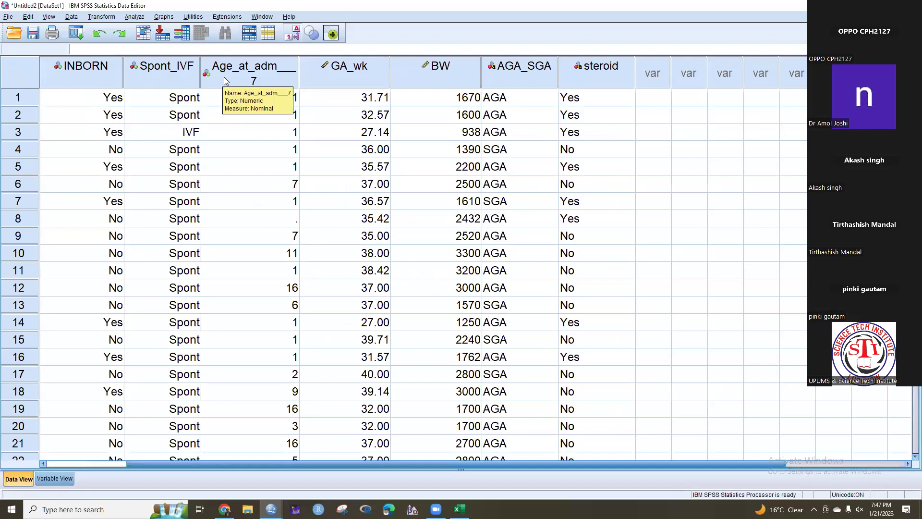
double_click(240, 81)
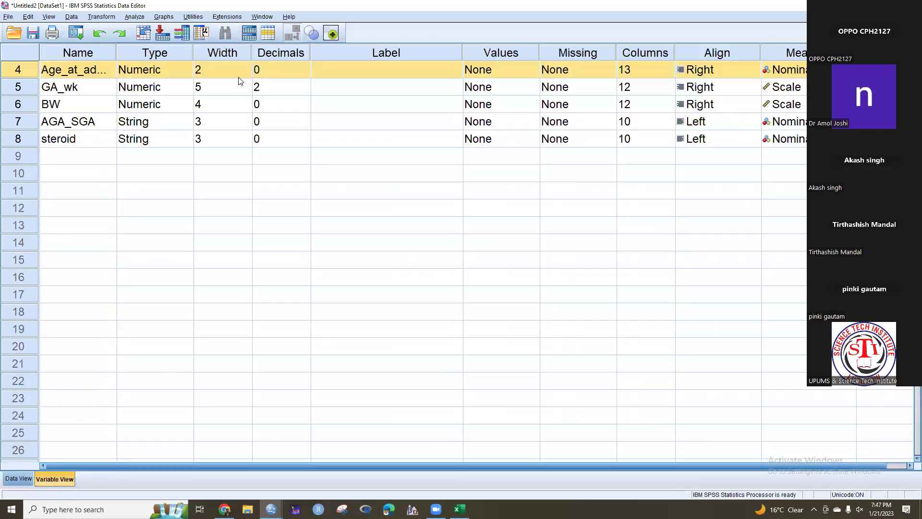
scroll(237, 149, up, 1)
drag(116, 50, 162, 51)
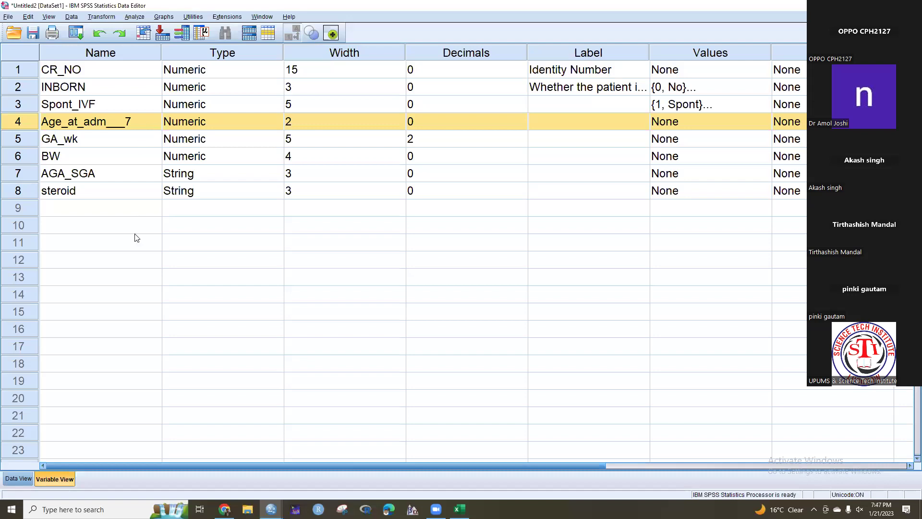
Check the Age_at_adm___7 values in the dataset and set the variable's measurement level to Scale.
click(15, 479)
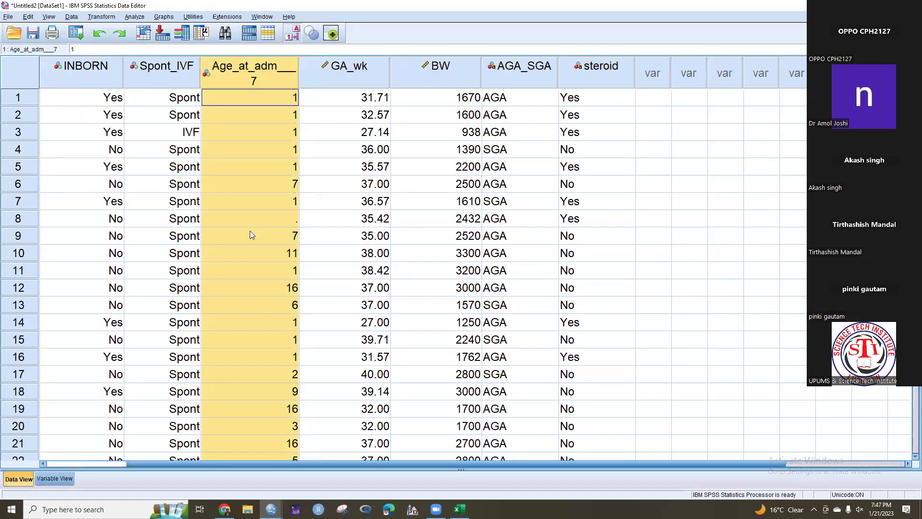
scroll(256, 307, down, 20)
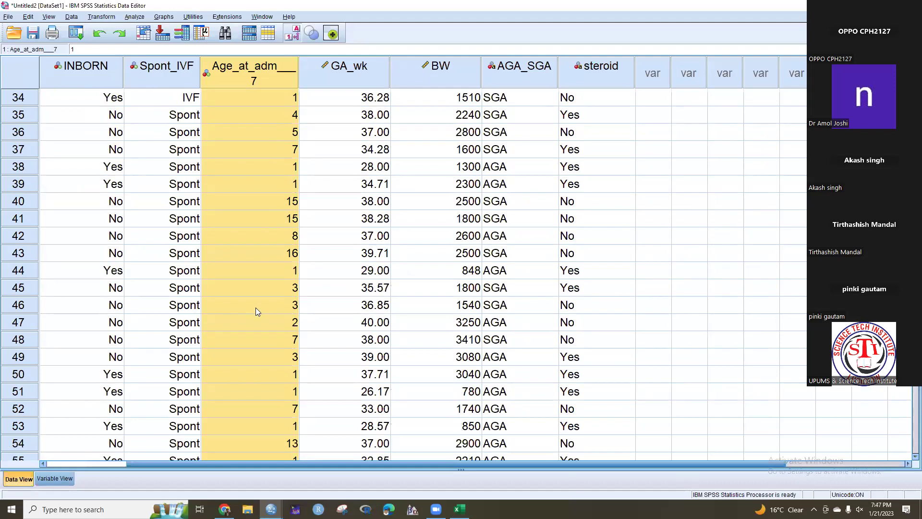
scroll(255, 313, up, 20)
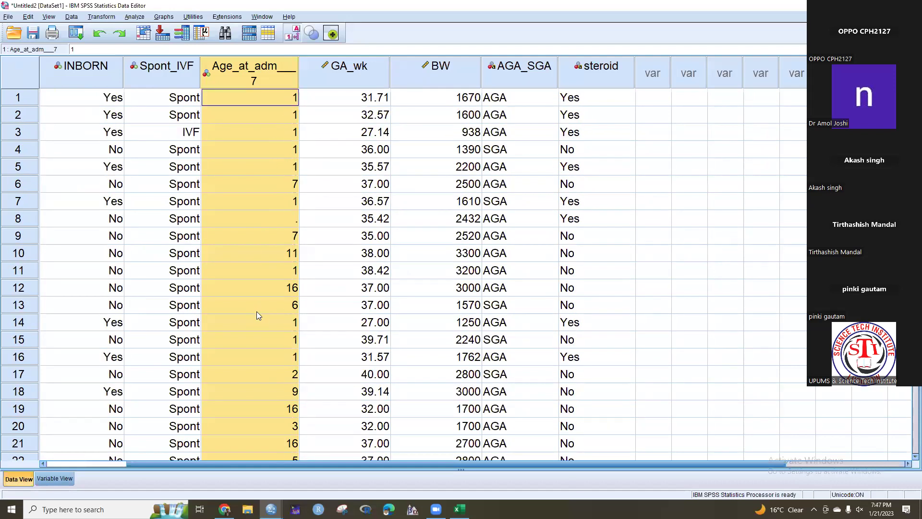
double_click(270, 76)
scroll(548, 159, up, 1)
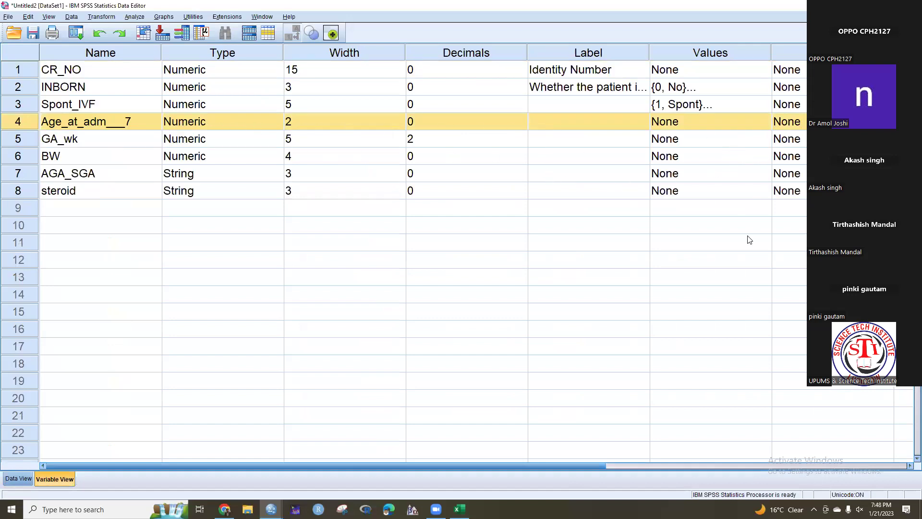
drag(541, 465, 833, 472)
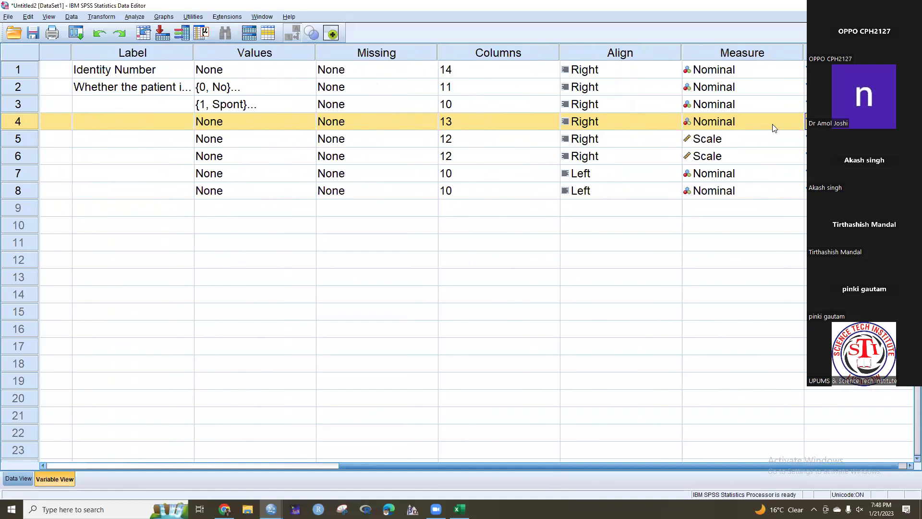
click(791, 124)
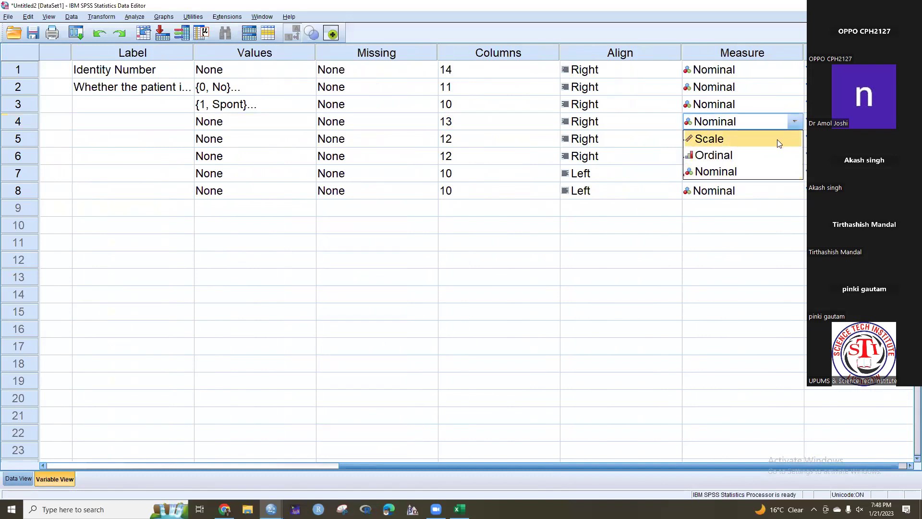
click(778, 140)
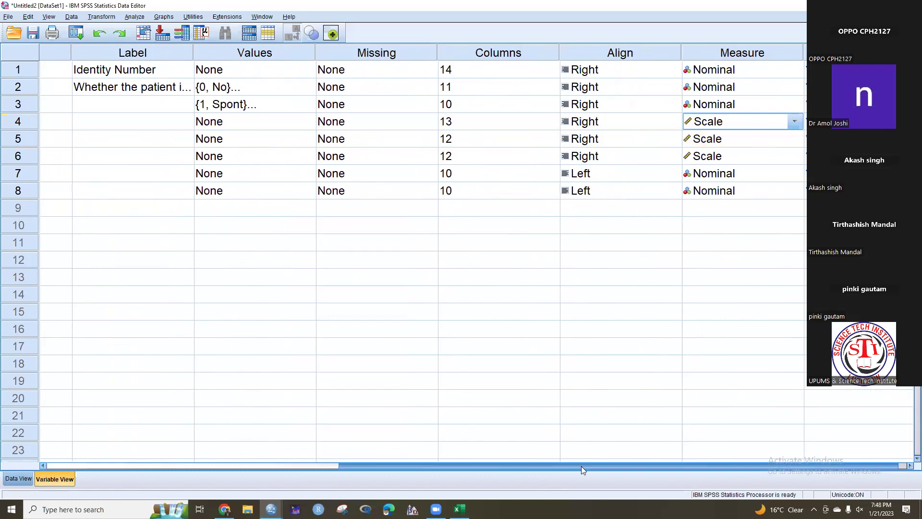
drag(581, 466, 226, 455)
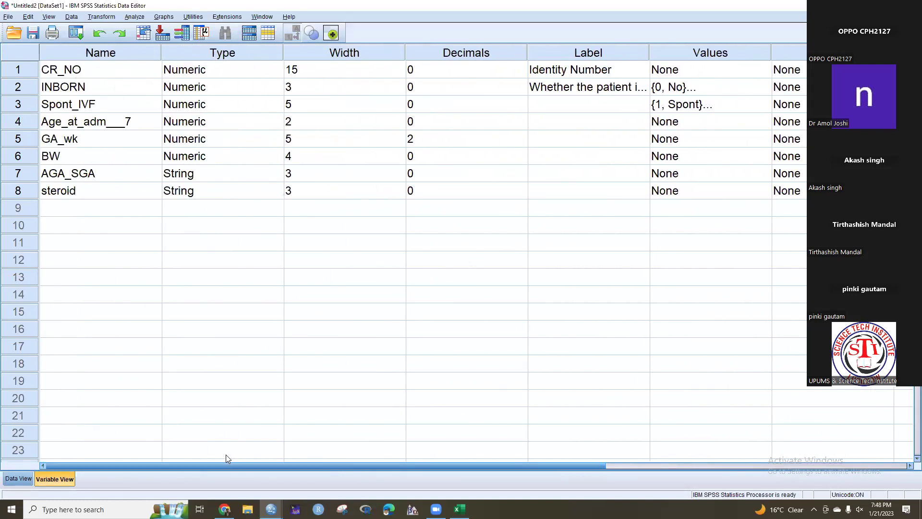
Return to the dataset and run Frequencies with AGA_SGA and steroid added to the inborn and Spont_IVF variables.
double_click(20, 121)
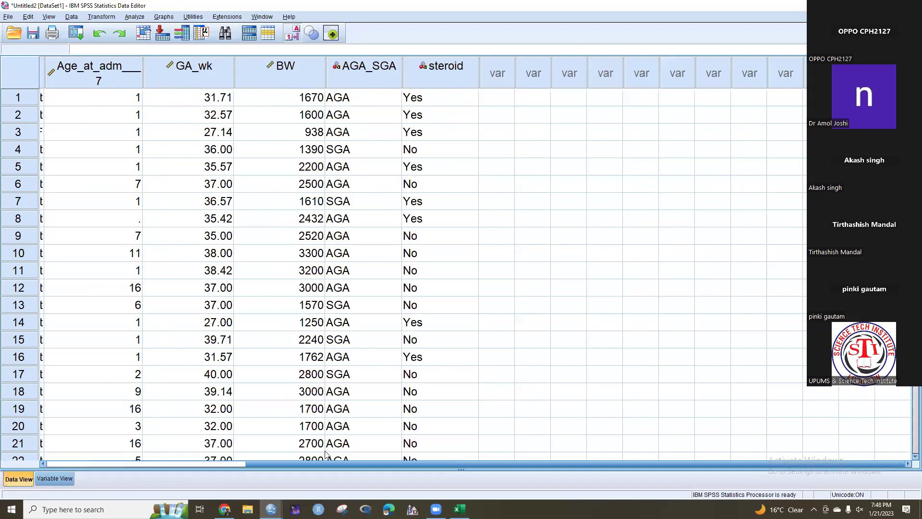
drag(324, 462, 154, 446)
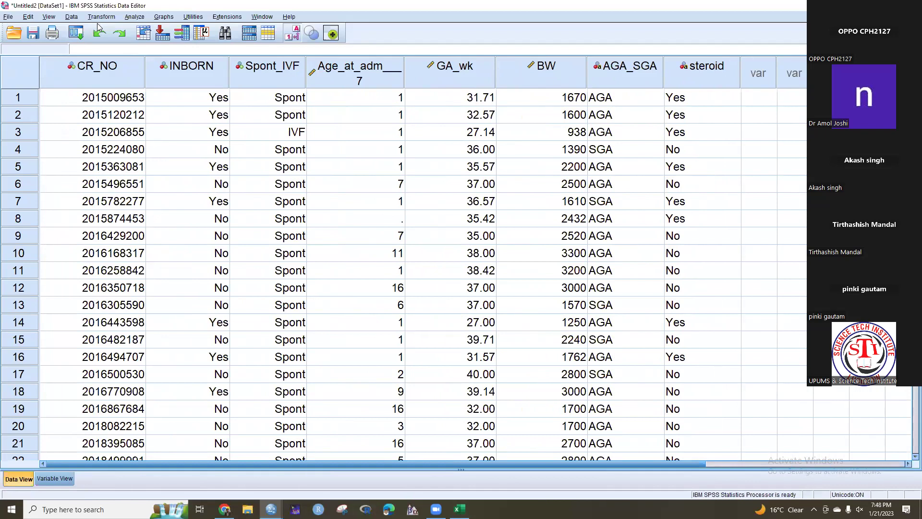
click(131, 19)
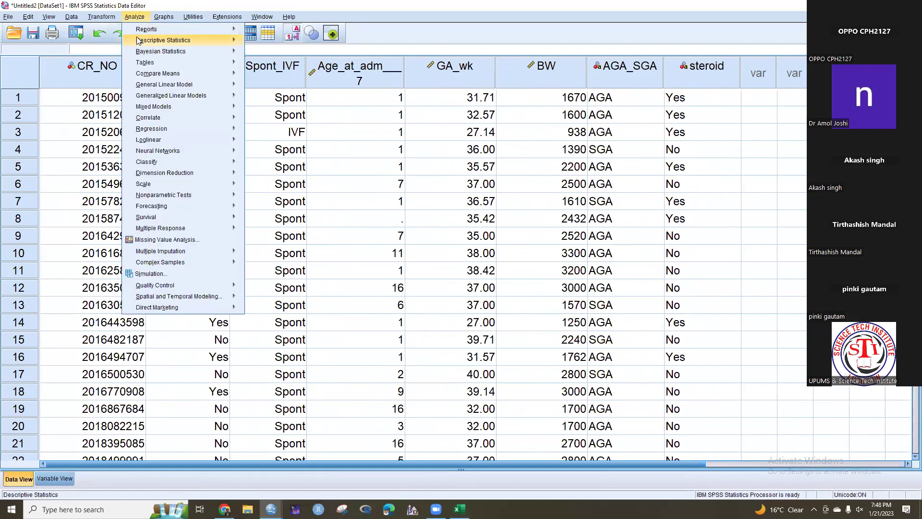
mouse_move(140, 42)
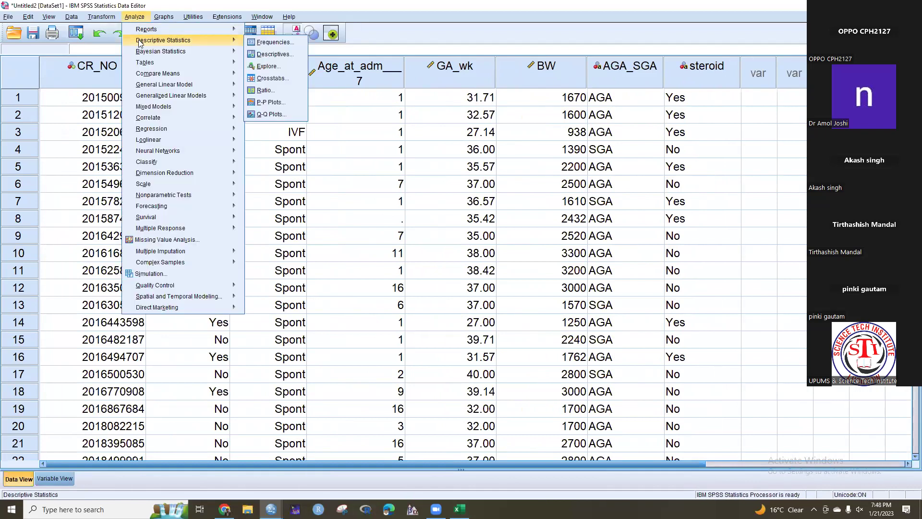
click(267, 43)
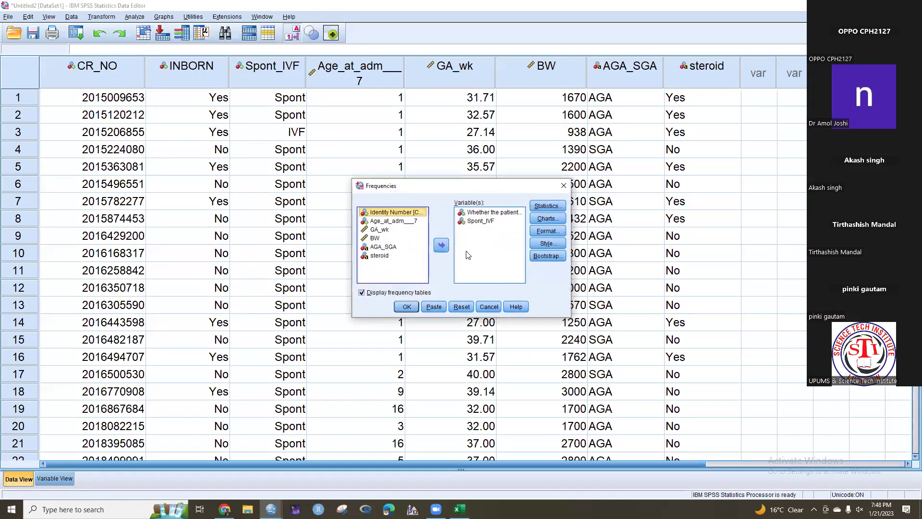
click(388, 248)
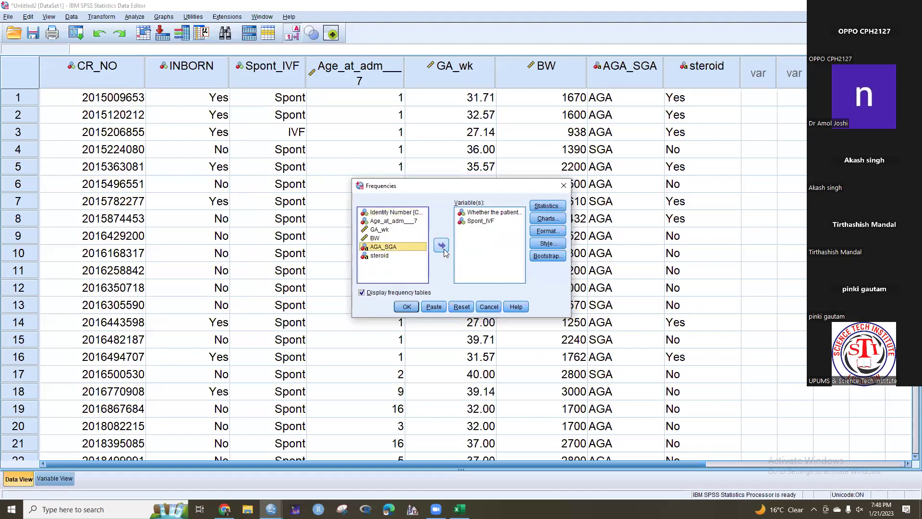
click(441, 245)
click(384, 248)
click(442, 246)
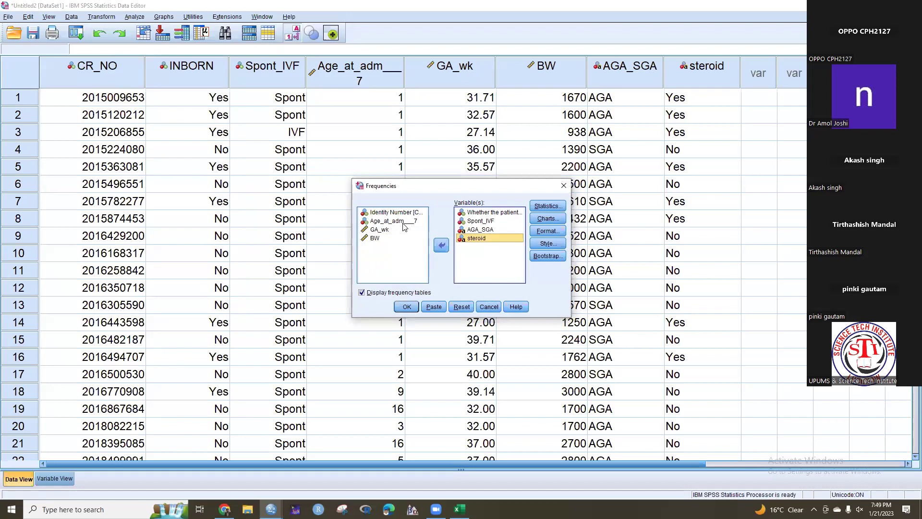
click(406, 307)
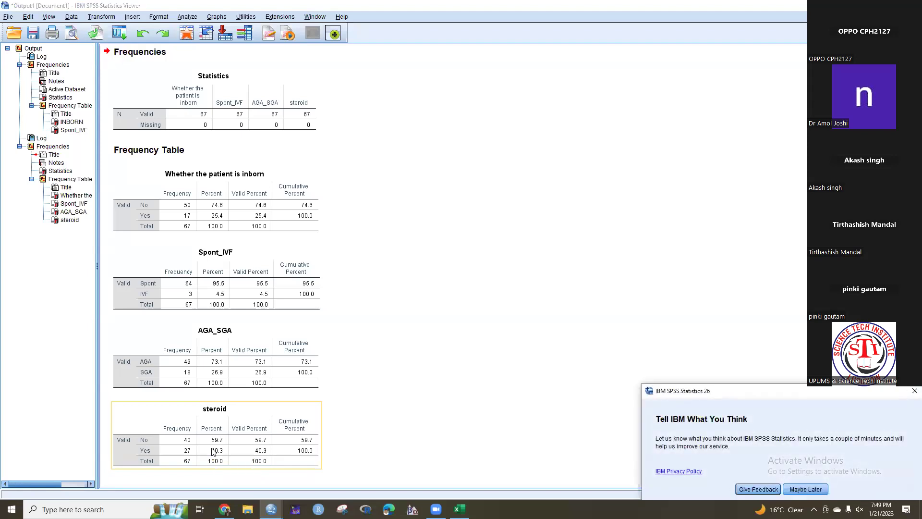
Dismiss the feedback request and return from the frequency output to the dataset.
click(914, 391)
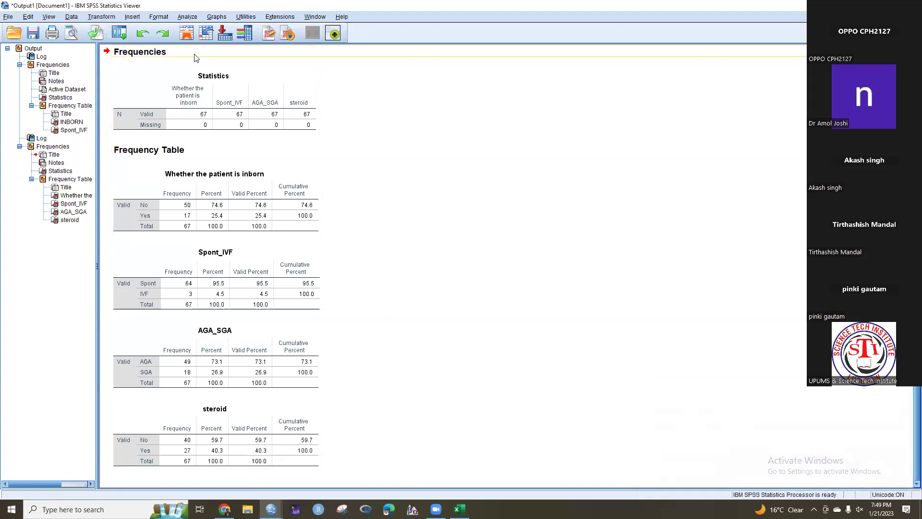
click(186, 17)
key(Down)
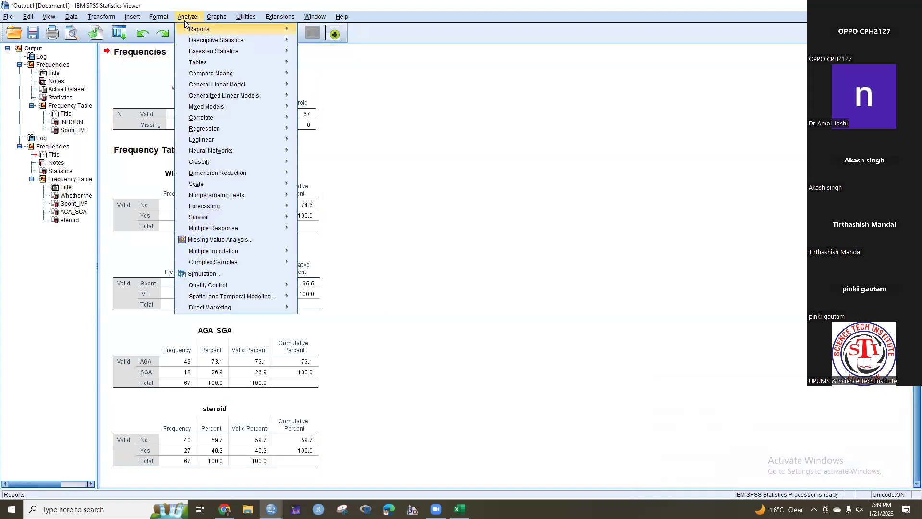
key(Up)
mouse_move(270, 509)
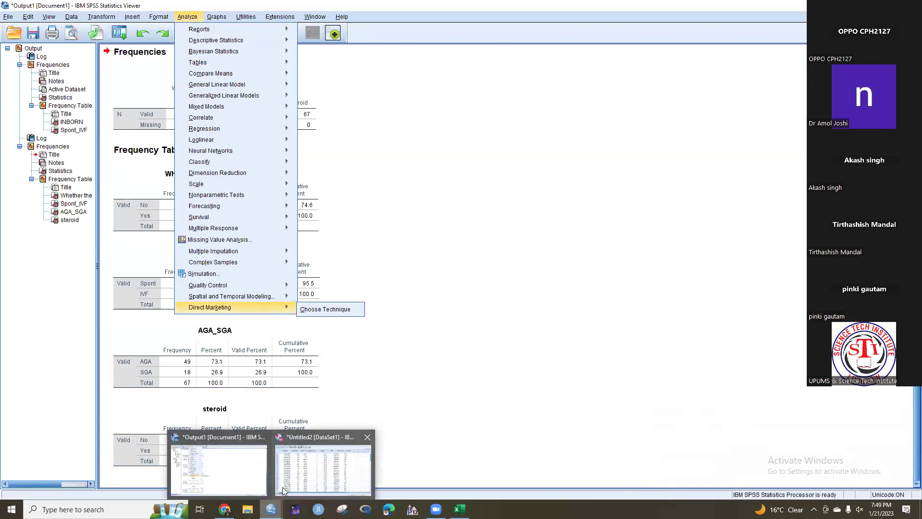
click(451, 434)
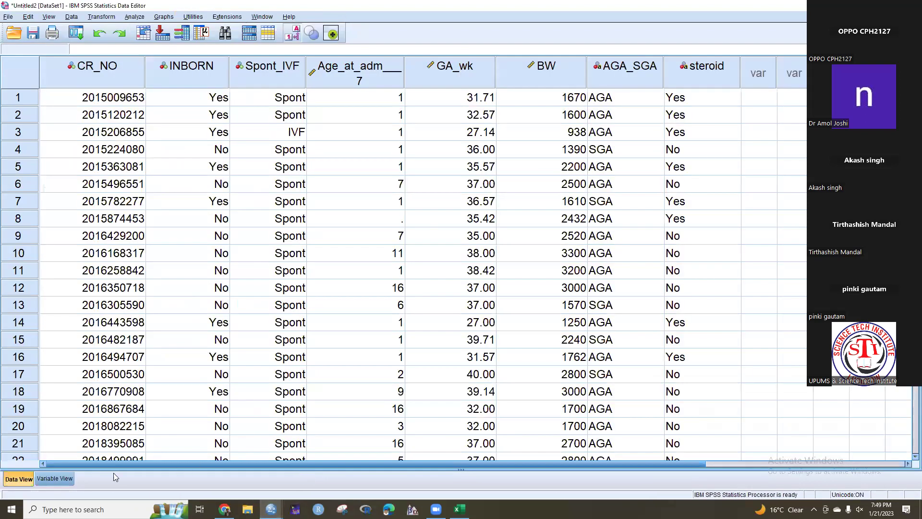
Examine the scale variables Age_at_adm___7, GA_wk and BW in the dataset.
click(378, 67)
click(451, 69)
click(362, 75)
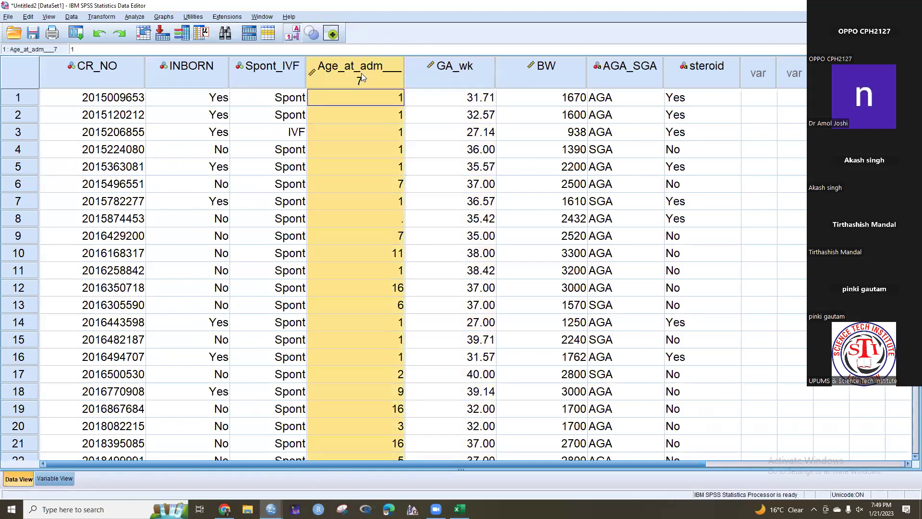
click(439, 74)
click(527, 76)
click(483, 82)
click(401, 80)
click(449, 80)
click(529, 80)
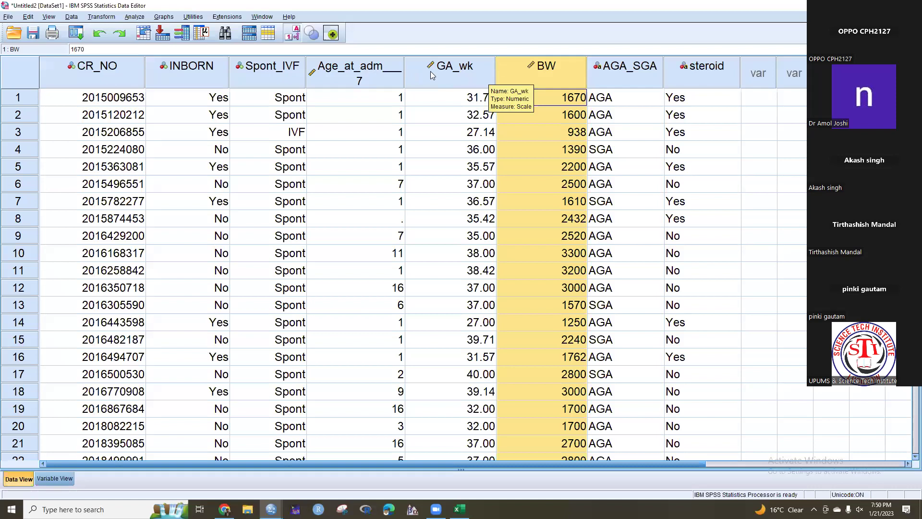
click(388, 80)
click(447, 77)
click(530, 76)
click(462, 76)
click(380, 80)
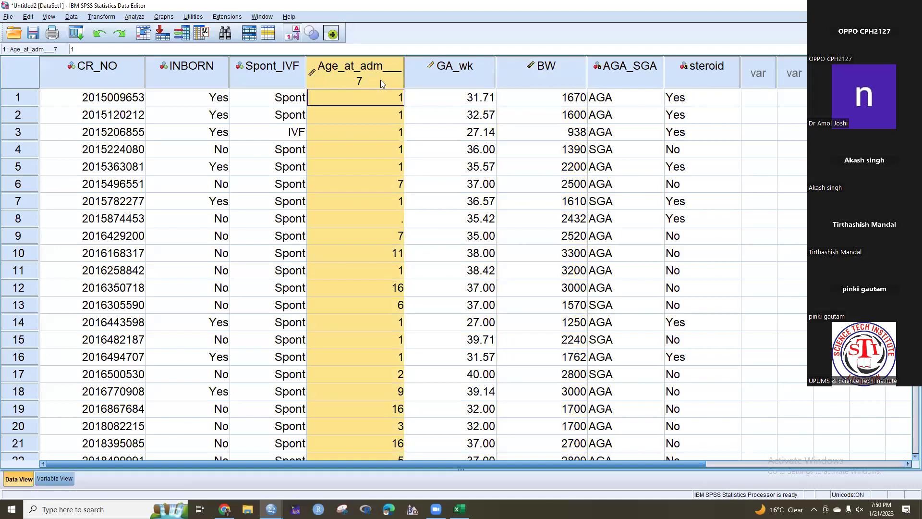
Start an Explore analysis and select Age_at_adm___7 from the variable list.
click(135, 18)
mouse_move(144, 42)
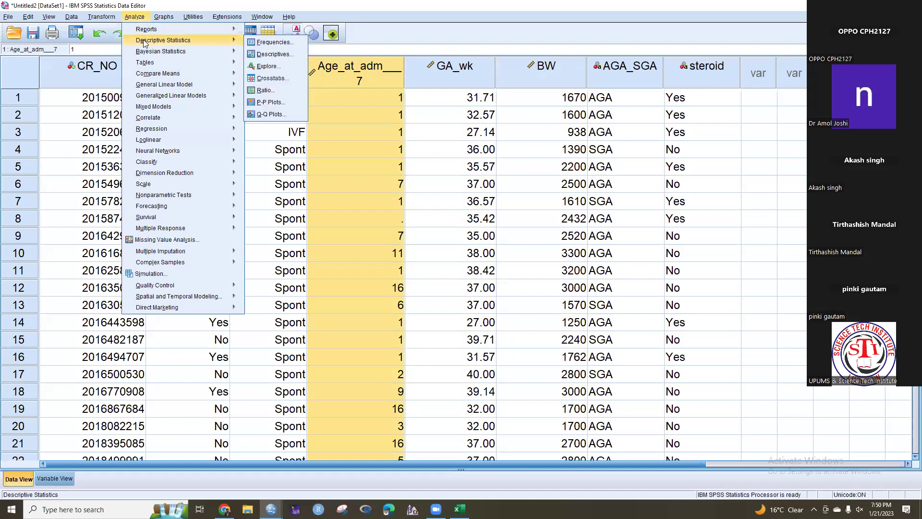
click(277, 66)
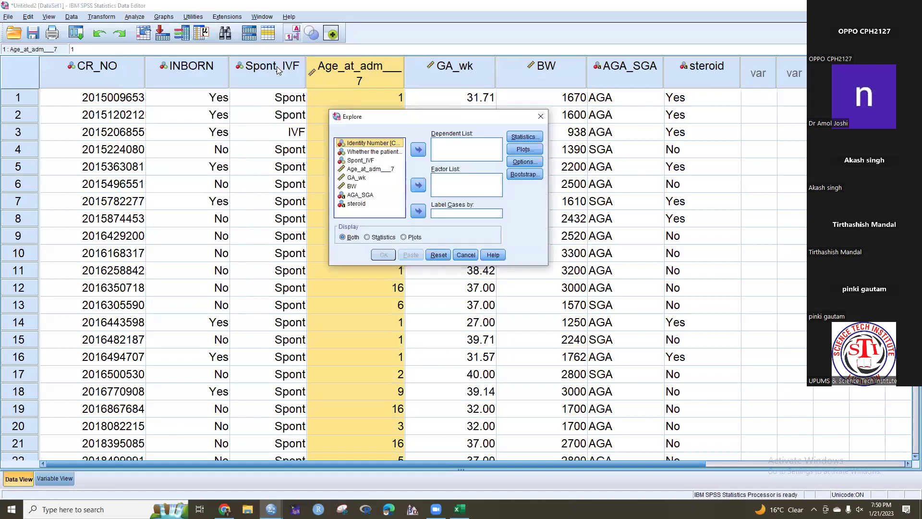
click(363, 169)
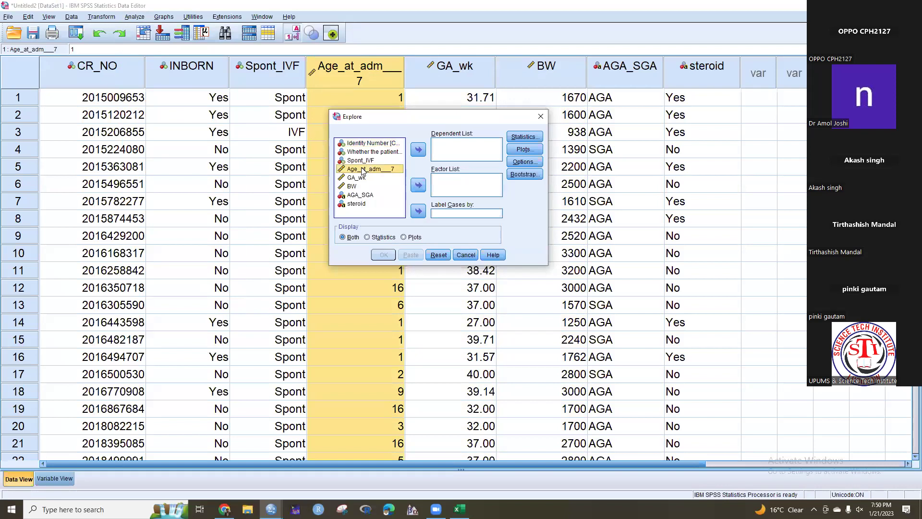
Set Age_at_adm___7, GA_wk and BW as the dependent variables of the Explore analysis.
click(418, 150)
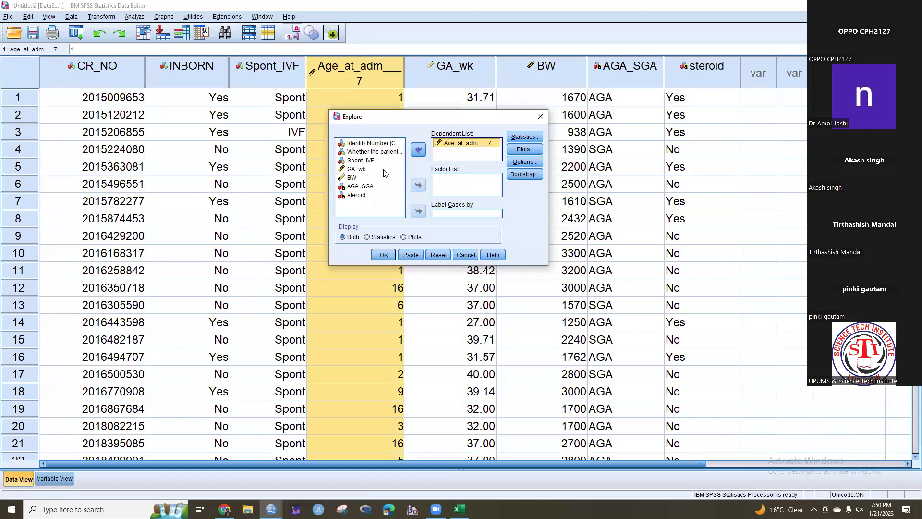
click(359, 170)
click(420, 151)
click(366, 169)
click(416, 152)
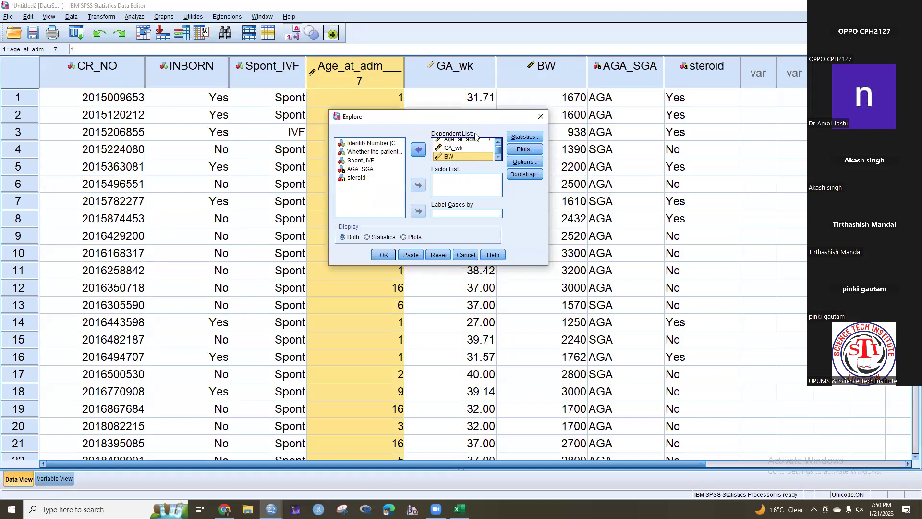
Keep descriptives with a 95% confidence interval, and replace the stem-and-leaf plot with a histogram and normality plots with tests.
click(523, 137)
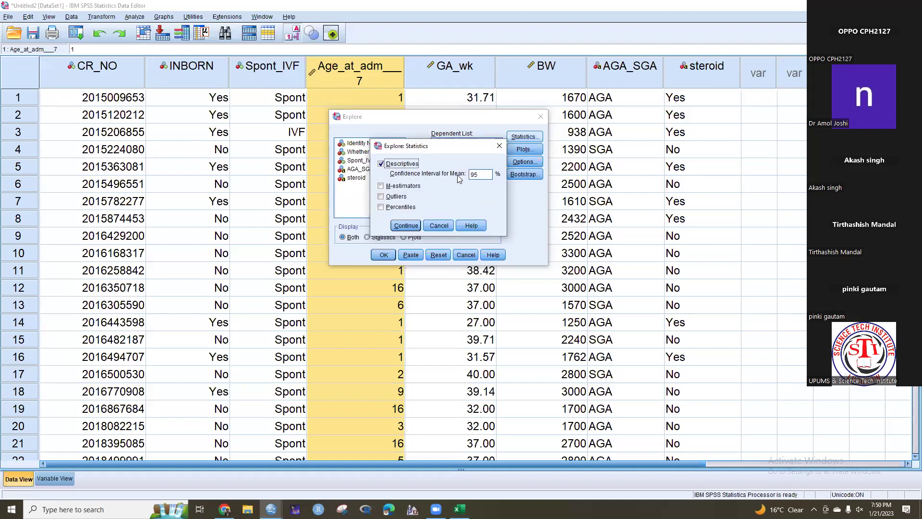
click(406, 225)
click(518, 149)
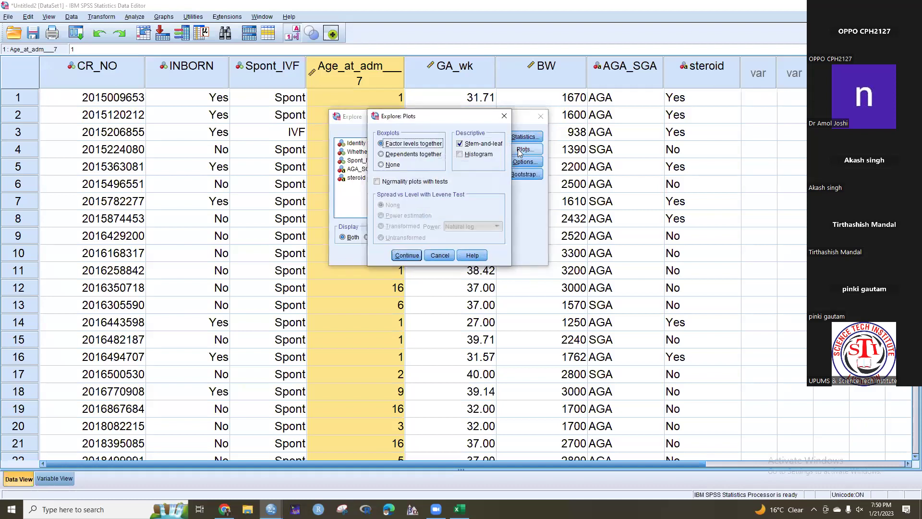
click(460, 143)
click(459, 154)
click(378, 182)
click(406, 256)
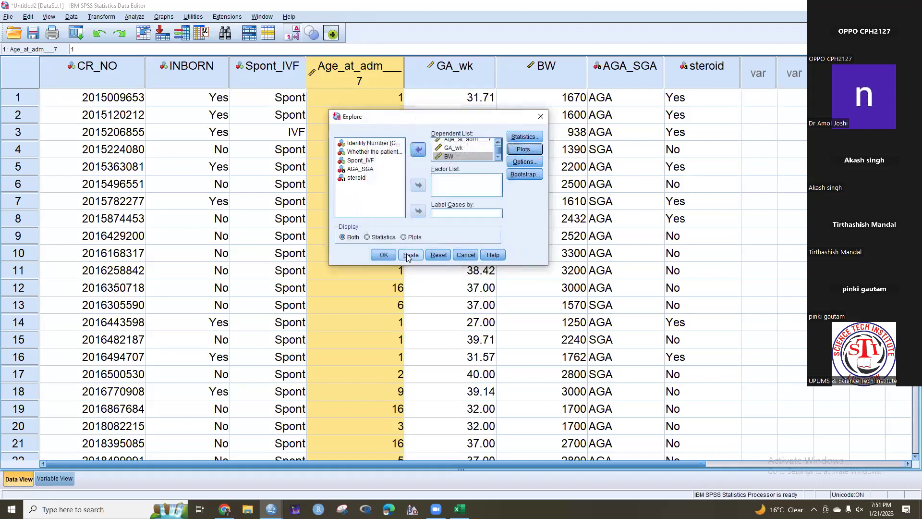
Keep missing cases excluded listwise and run the Explore analysis.
click(525, 162)
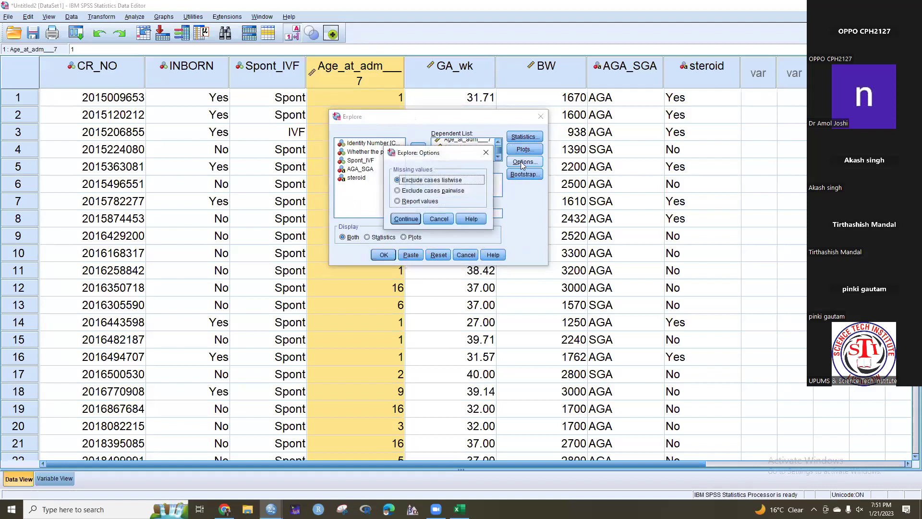
click(491, 145)
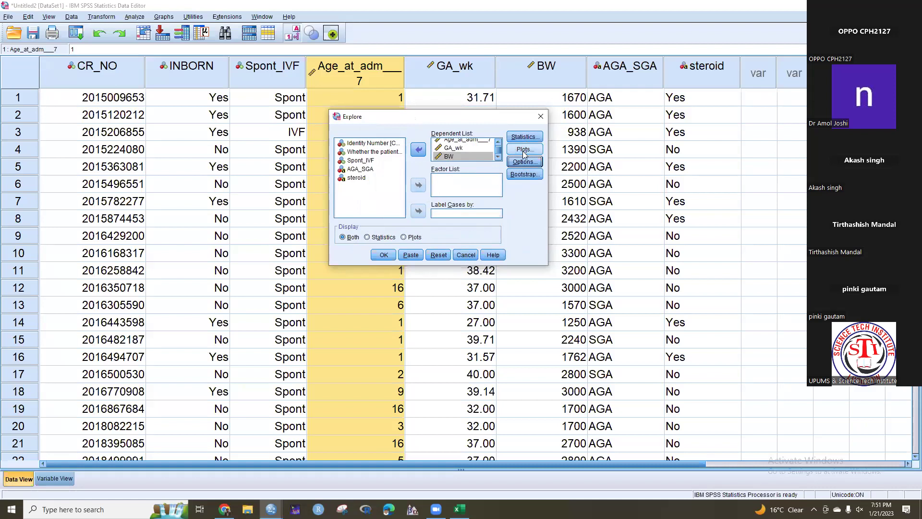
click(384, 254)
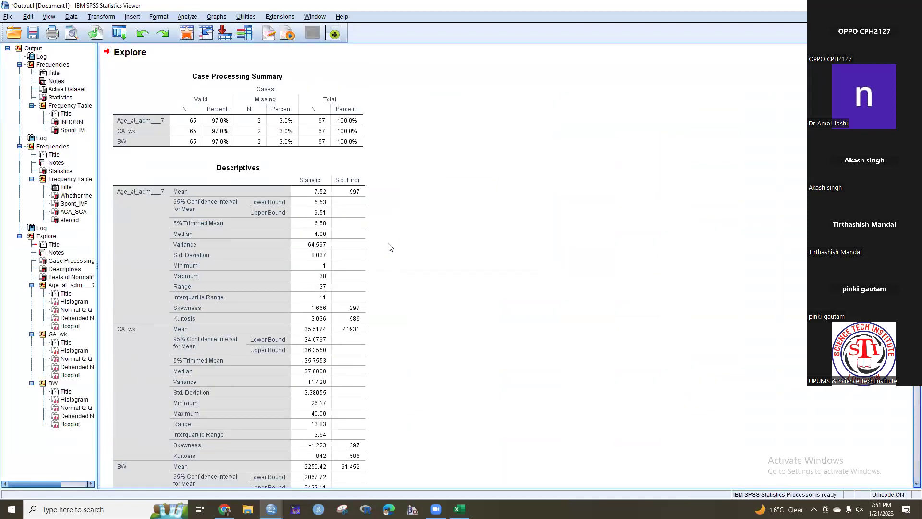
Examine the Descriptives and Tests of Normality tables, plus the histogram, Q-Q plots and boxplot for Age_at_adm___7.
scroll(390, 248, down, 5)
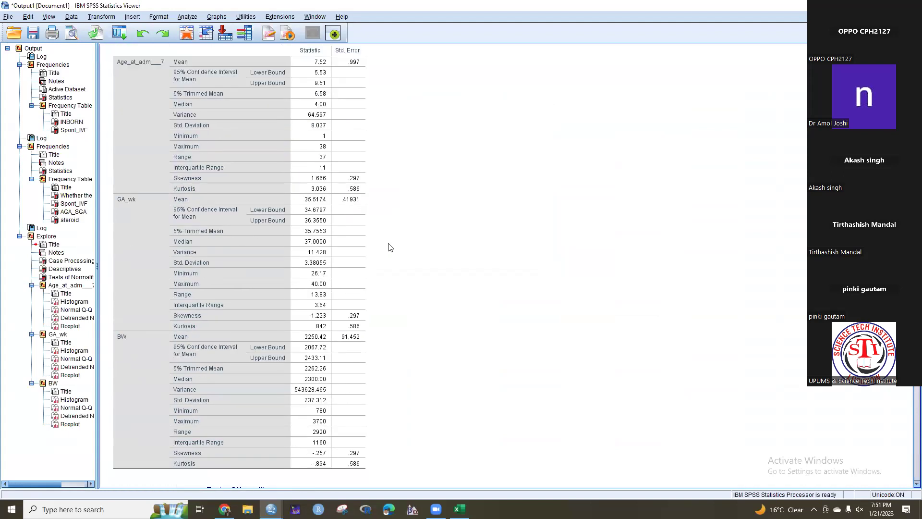
click(287, 85)
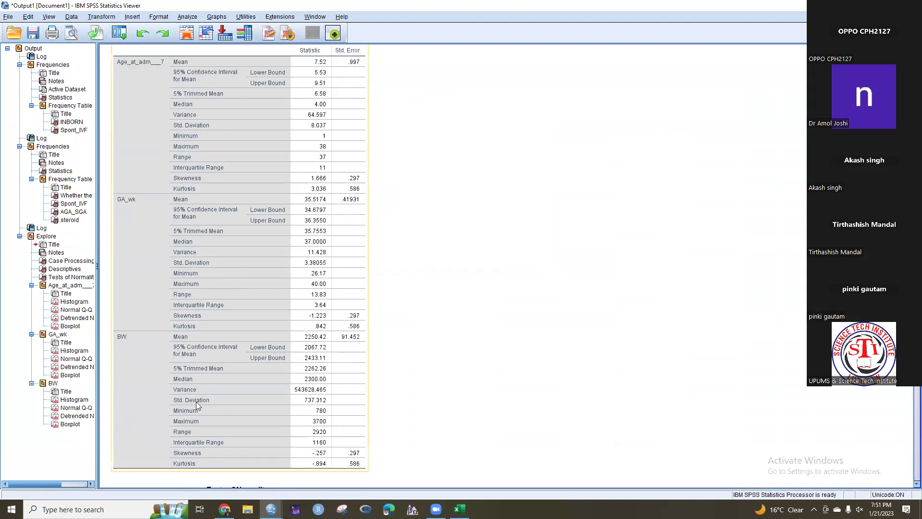
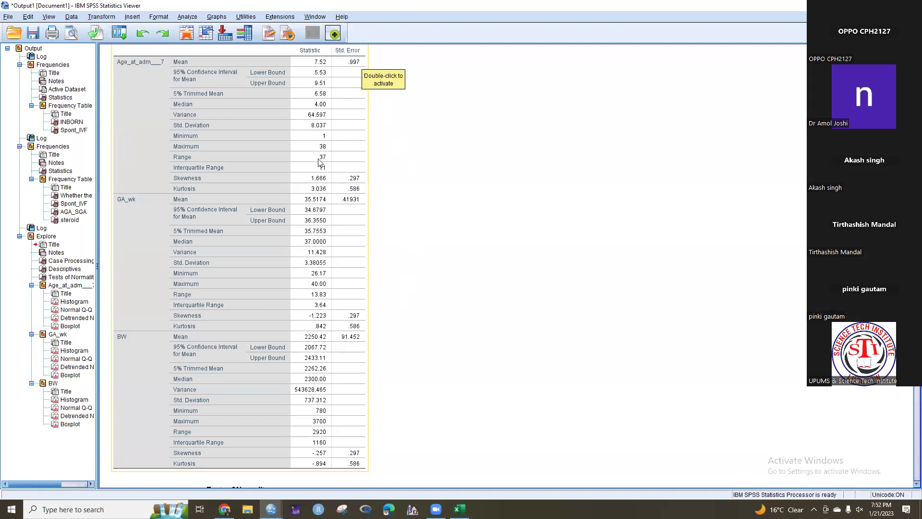
scroll(315, 231, down, 10)
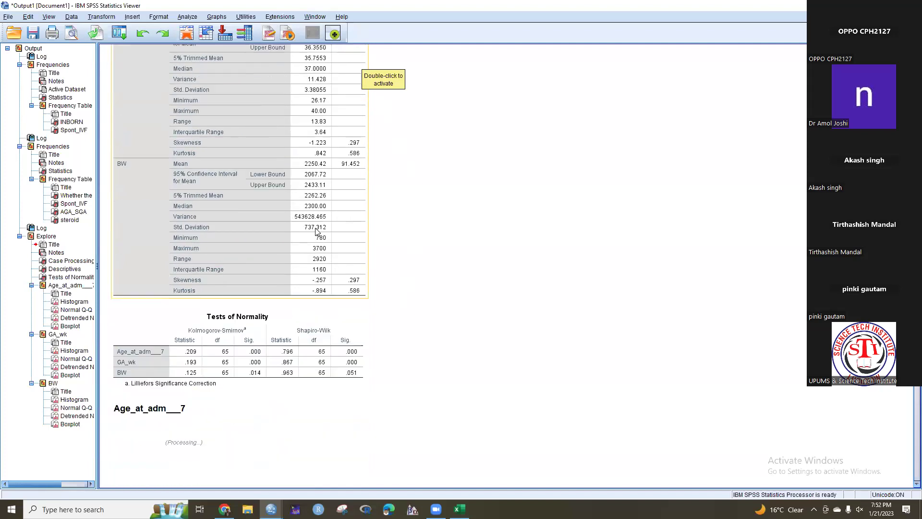
scroll(317, 233, down, 1)
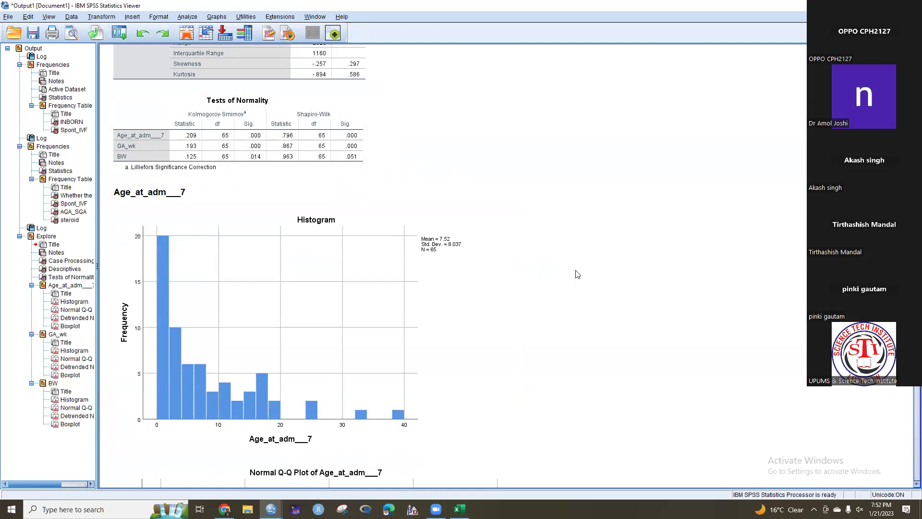
scroll(575, 272, down, 3)
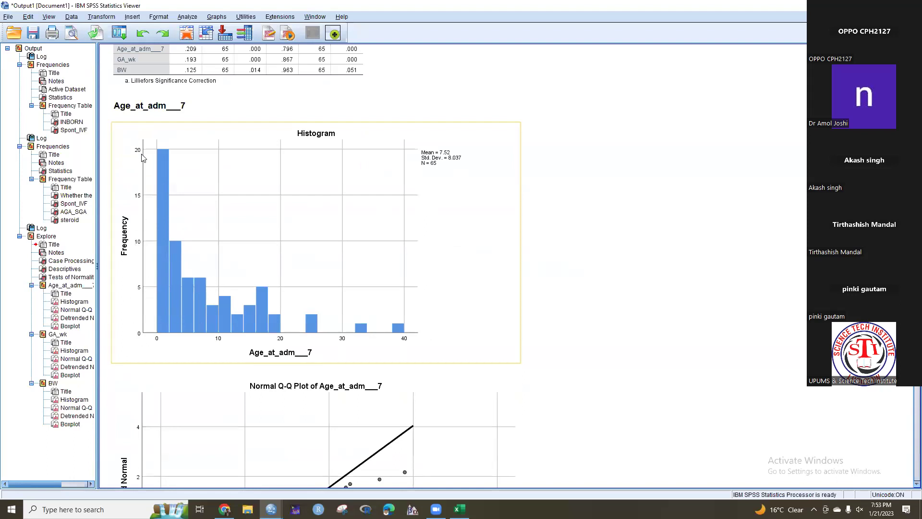
scroll(391, 334, down, 3)
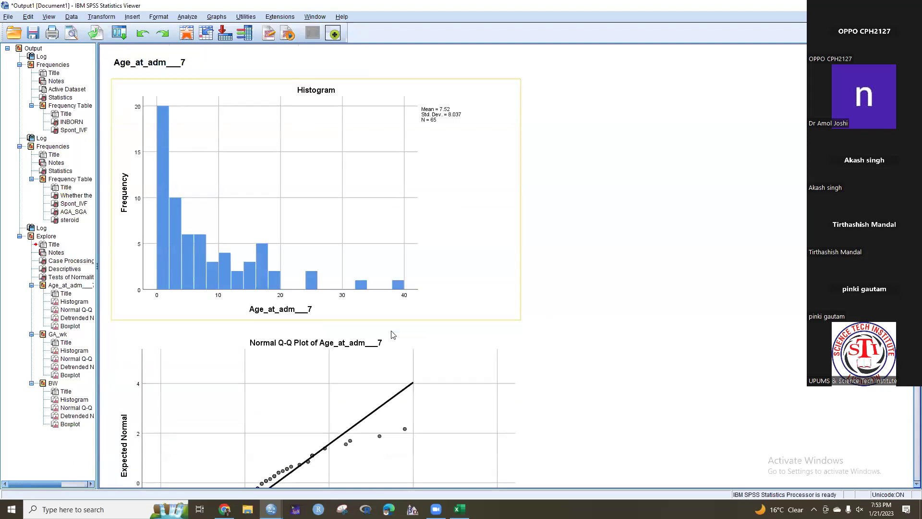
scroll(391, 334, down, 2)
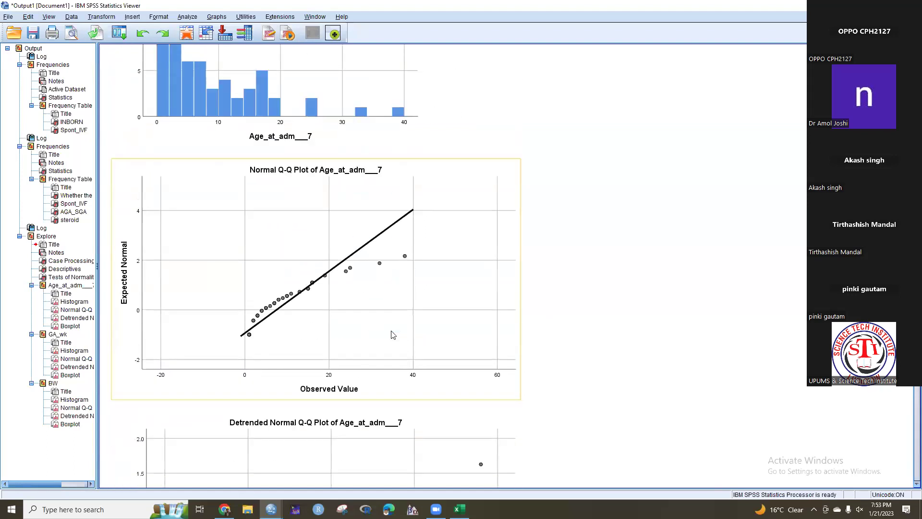
scroll(391, 334, down, 5)
scroll(391, 334, down, 6)
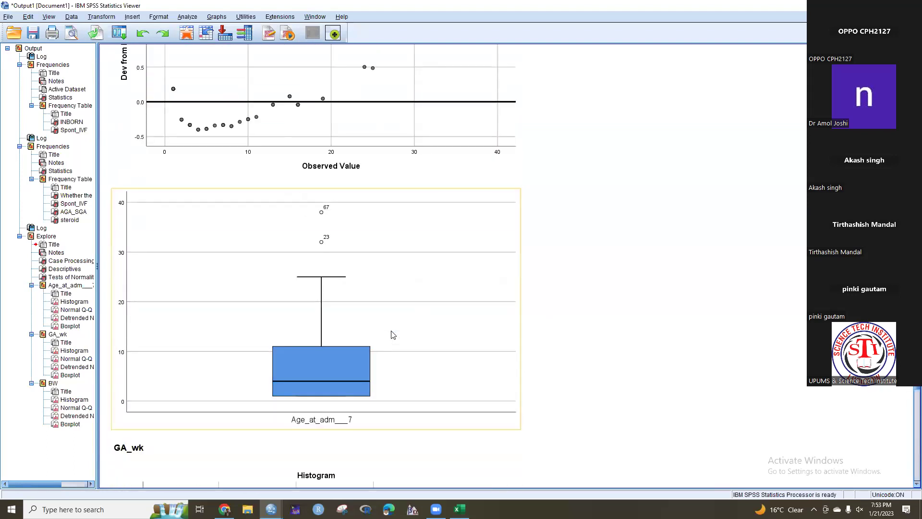
scroll(393, 335, down, 2)
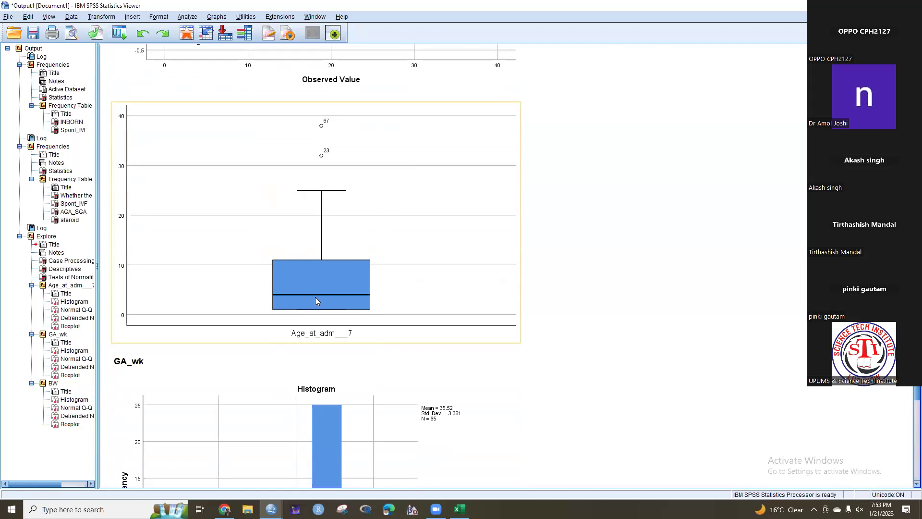
Review the histograms, Q-Q plots and boxplots for GA_wk and BW to judge their distributions and outliers.
scroll(311, 275, down, 5)
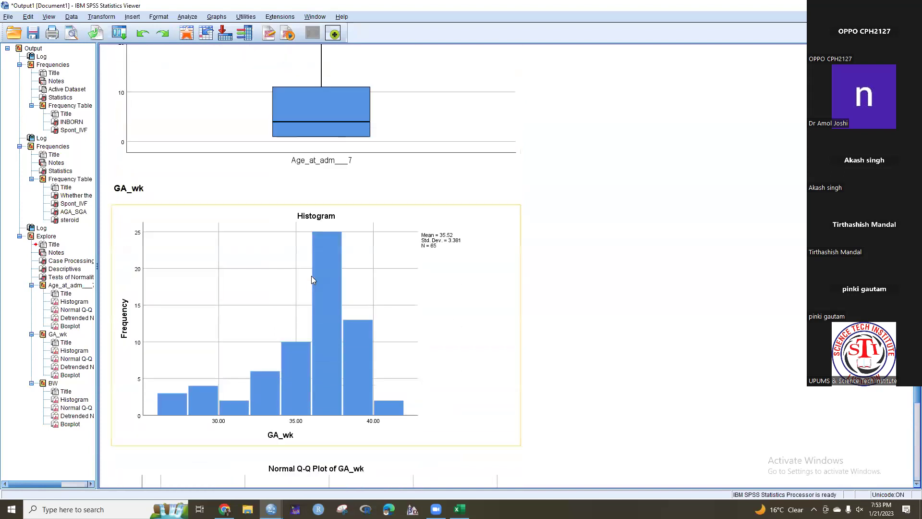
scroll(312, 282, down, 1)
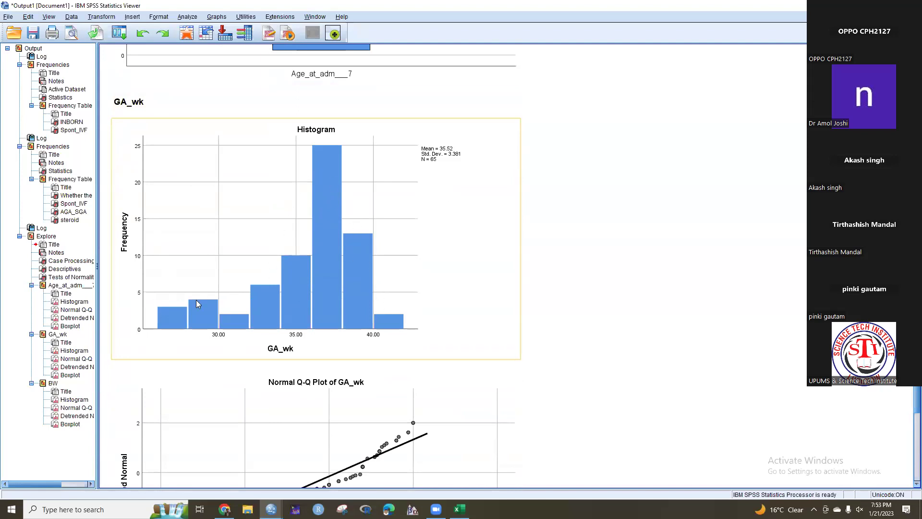
scroll(196, 300, down, 13)
scroll(250, 303, down, 10)
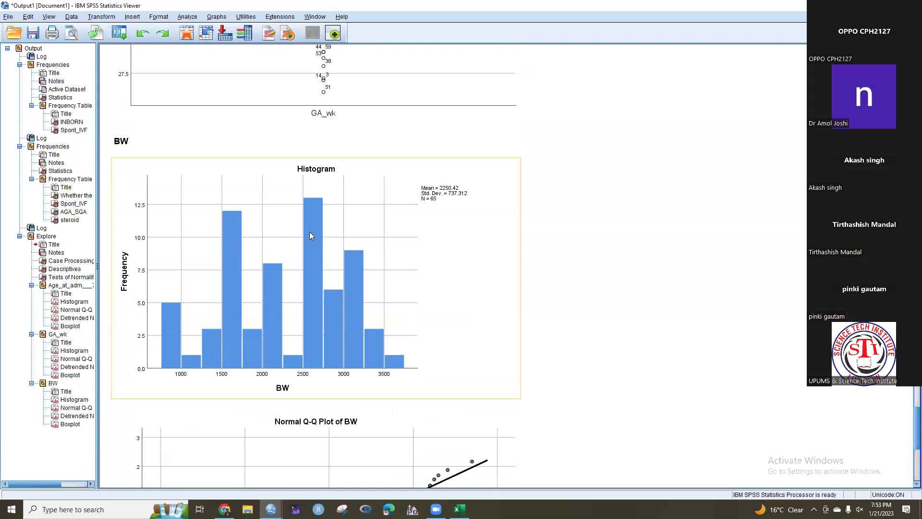
scroll(391, 361, down, 10)
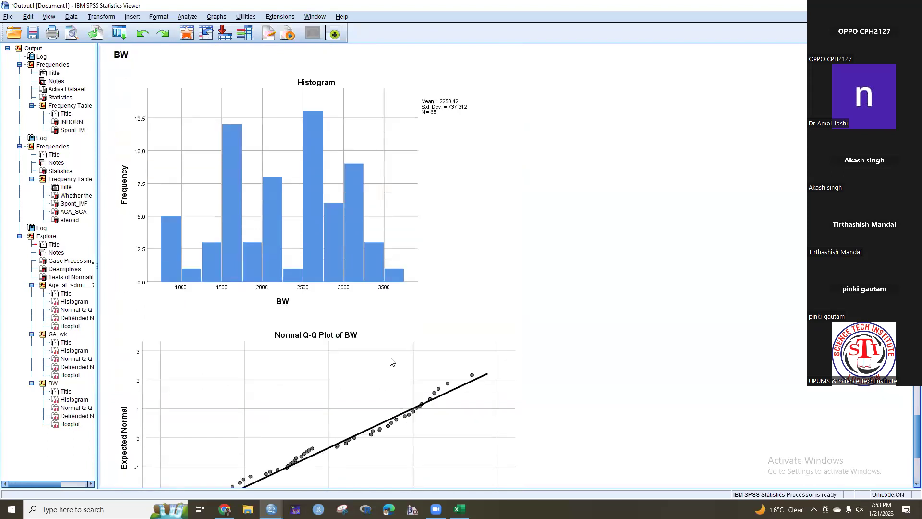
scroll(392, 362, down, 4)
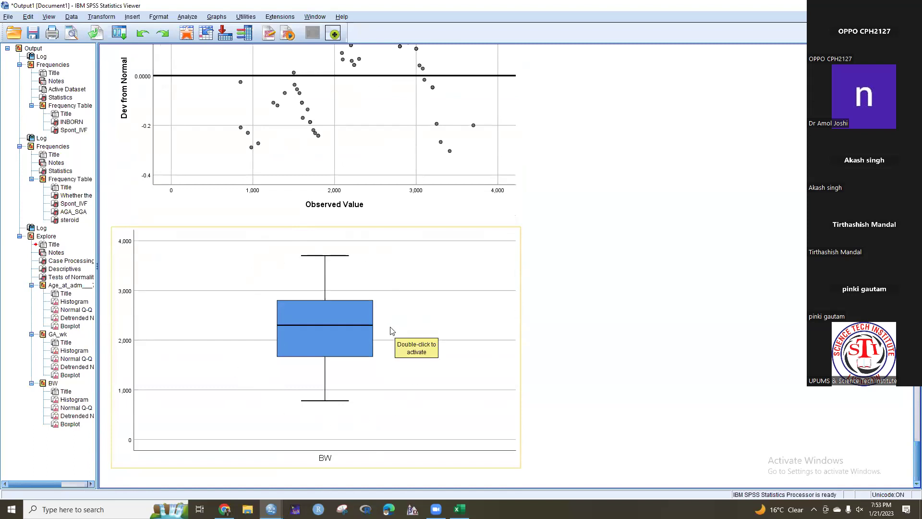
scroll(384, 330, up, 15)
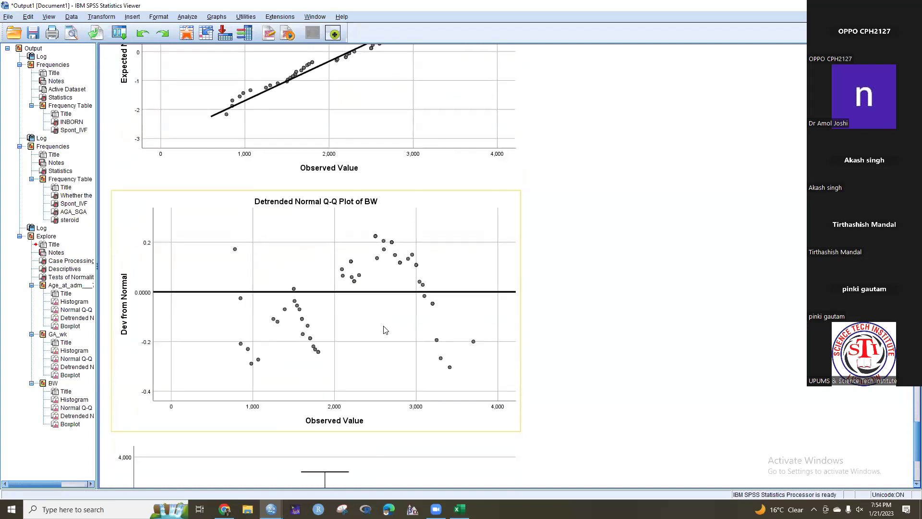
scroll(385, 331, up, 1)
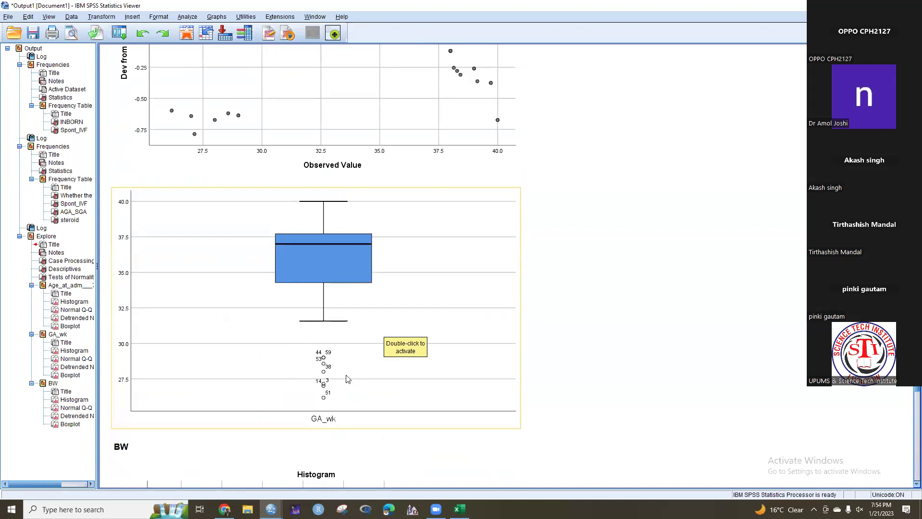
scroll(347, 379, up, 5)
scroll(347, 379, up, 8)
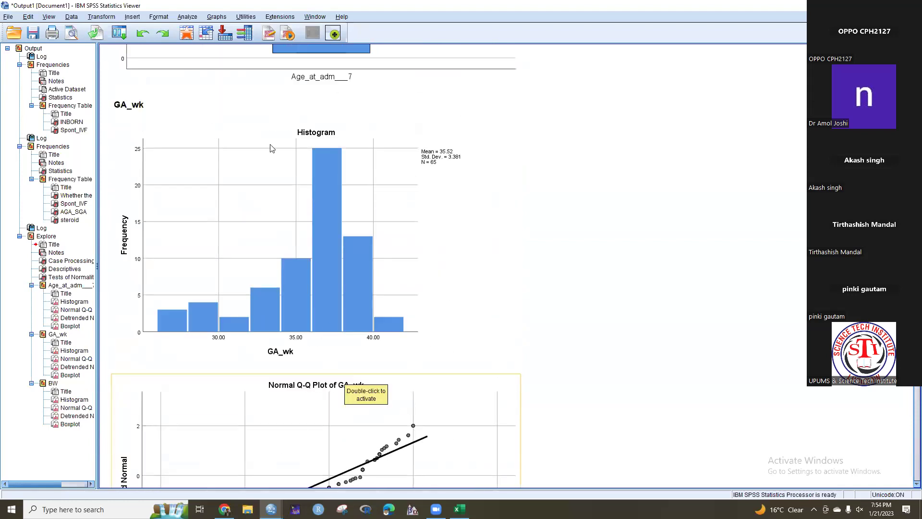
Rerun Explore on the same three variables, displaying statistics only and adding outliers and percentiles.
click(185, 17)
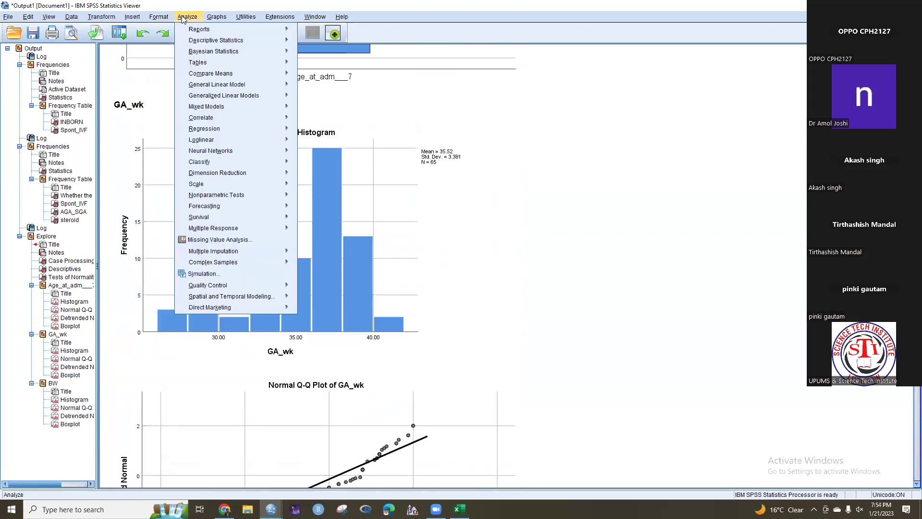
mouse_move(191, 42)
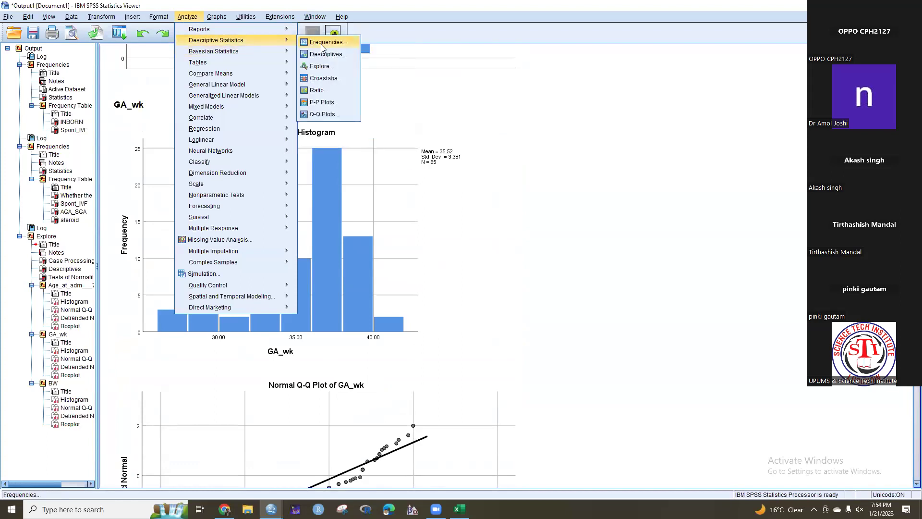
click(325, 69)
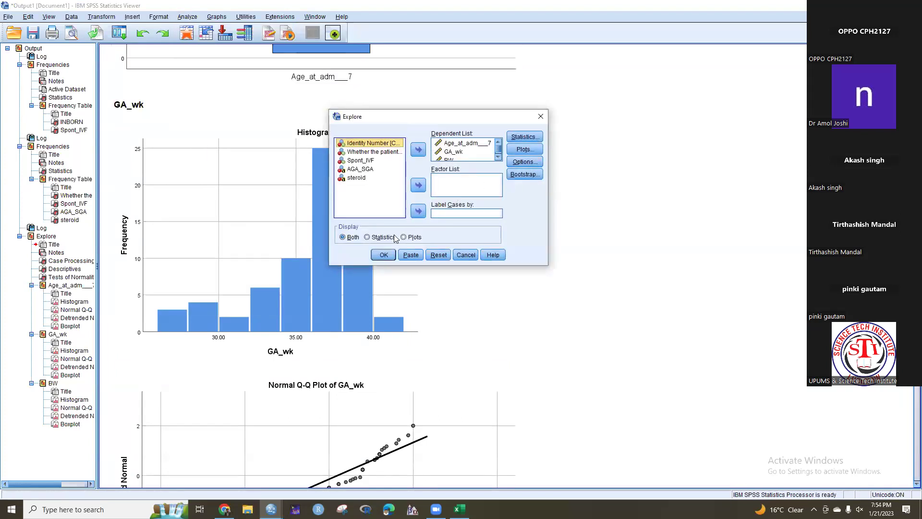
click(367, 237)
click(523, 137)
click(381, 208)
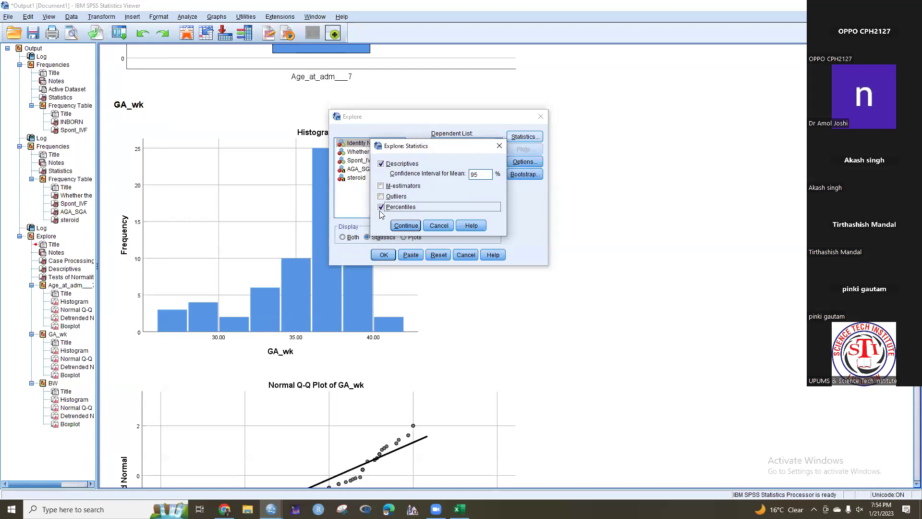
click(381, 197)
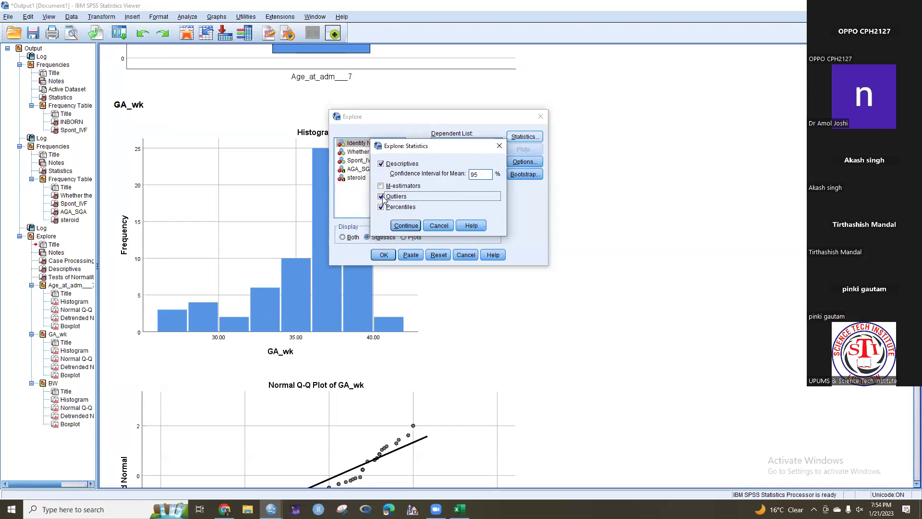
click(406, 226)
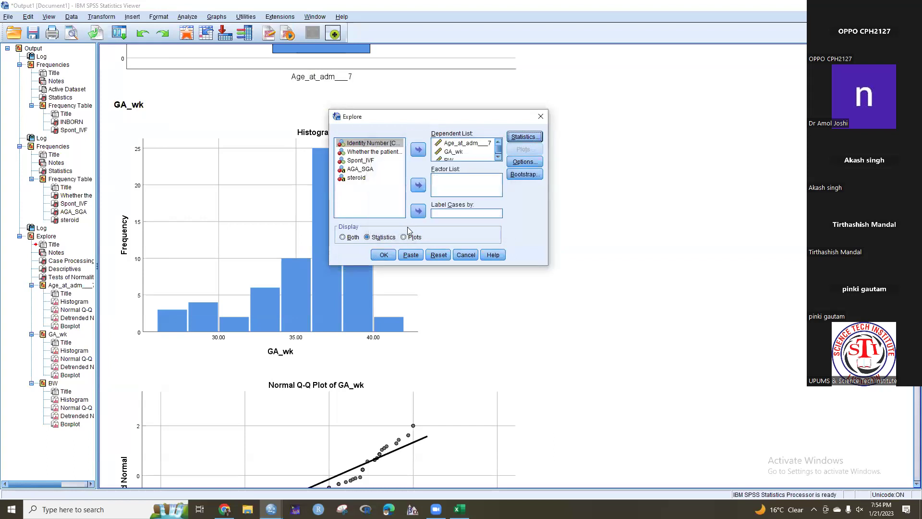
click(383, 255)
Examine the Percentiles and Extreme Values tables in the new Explore output.
scroll(384, 260, down, 1)
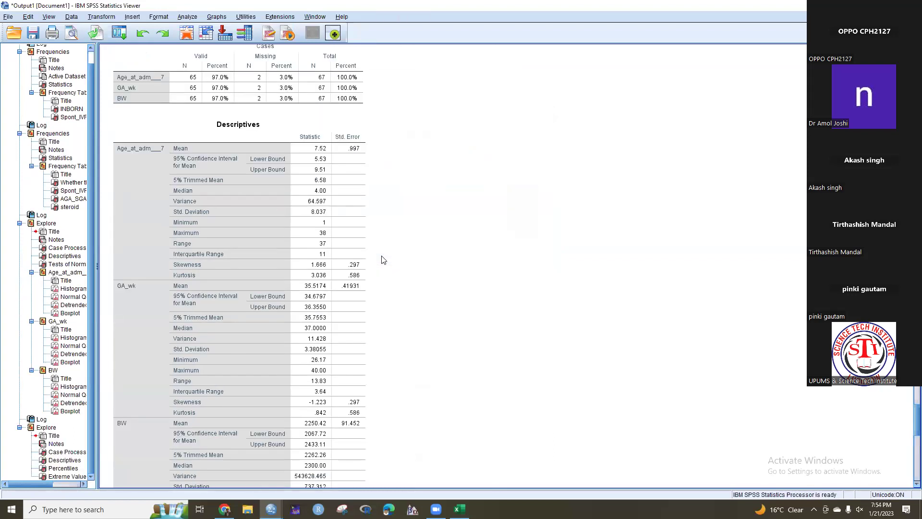
scroll(383, 260, down, 10)
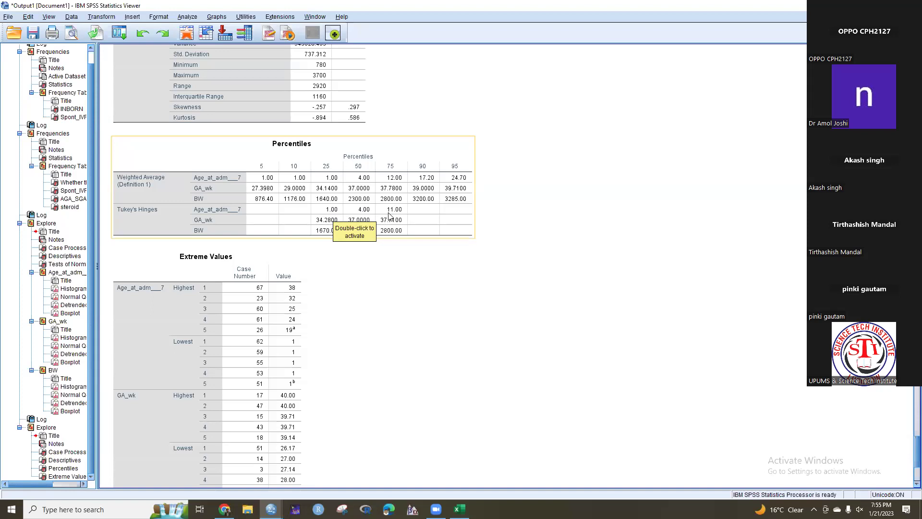
scroll(410, 225, down, 3)
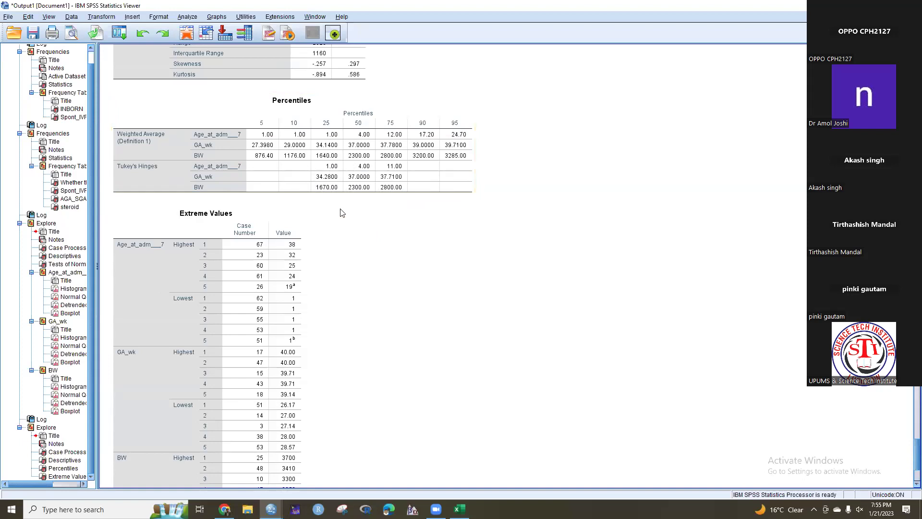
Review the percentiles and the highest and lowest cases of each variable, along with the Descriptives table from the rerun.
scroll(342, 211, up, 5)
scroll(342, 213, up, 1)
scroll(326, 170, up, 2)
scroll(335, 204, down, 6)
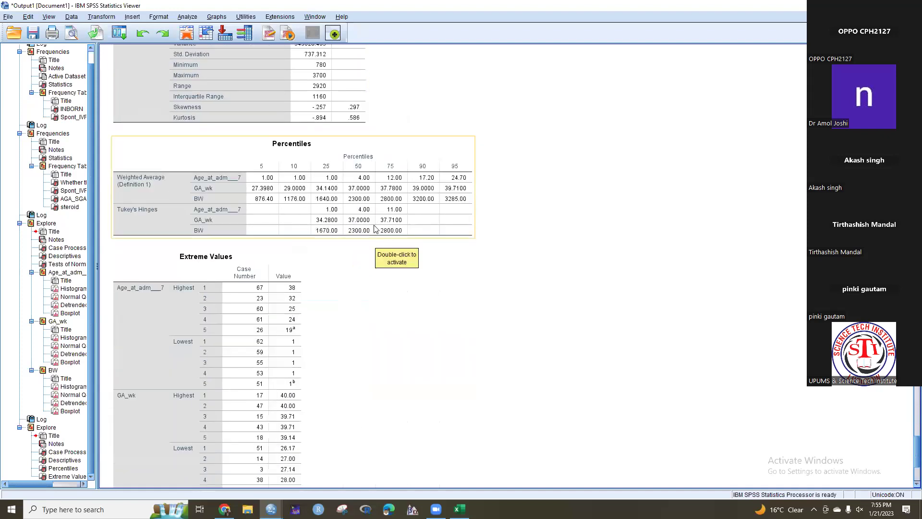
scroll(354, 259, down, 4)
scroll(354, 259, up, 1)
click(236, 192)
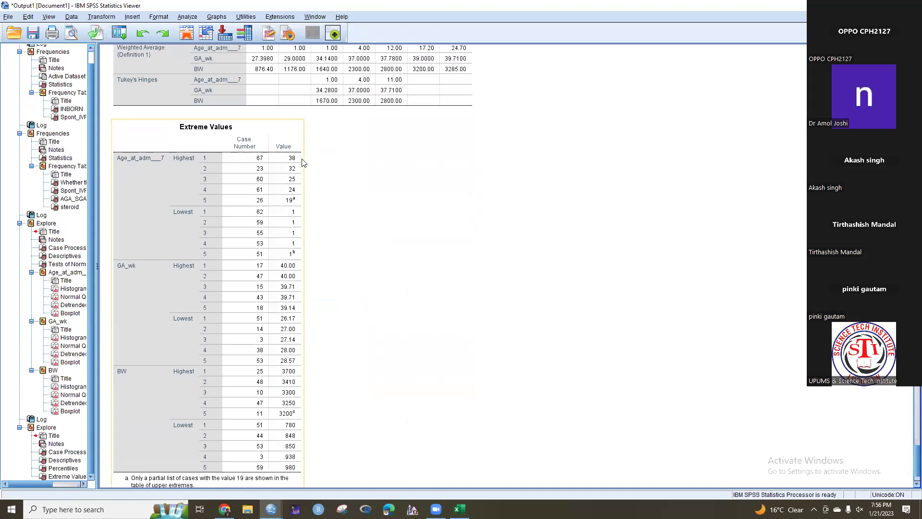
scroll(294, 163, down, 3)
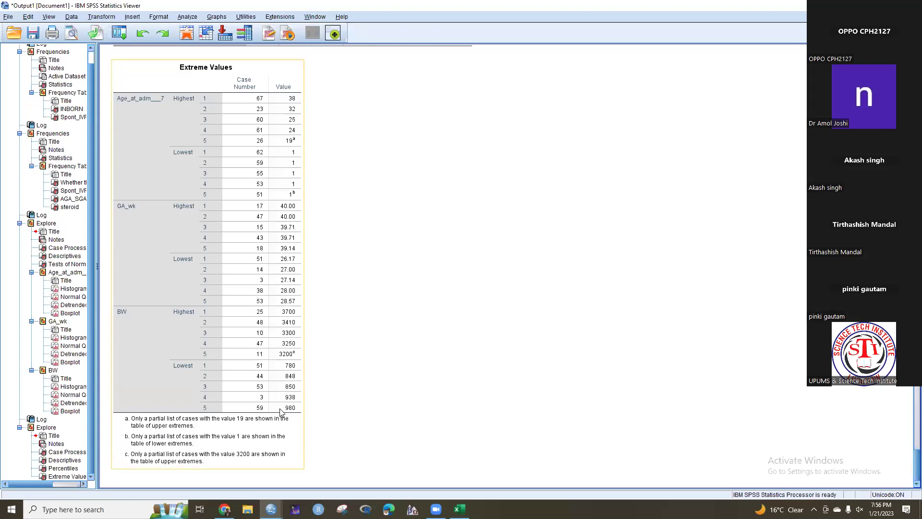
click(297, 385)
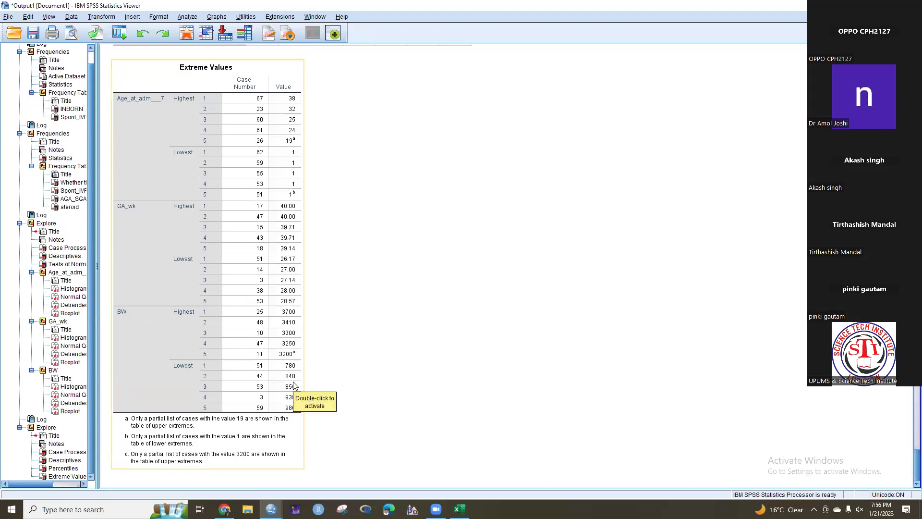
click(372, 335)
click(298, 259)
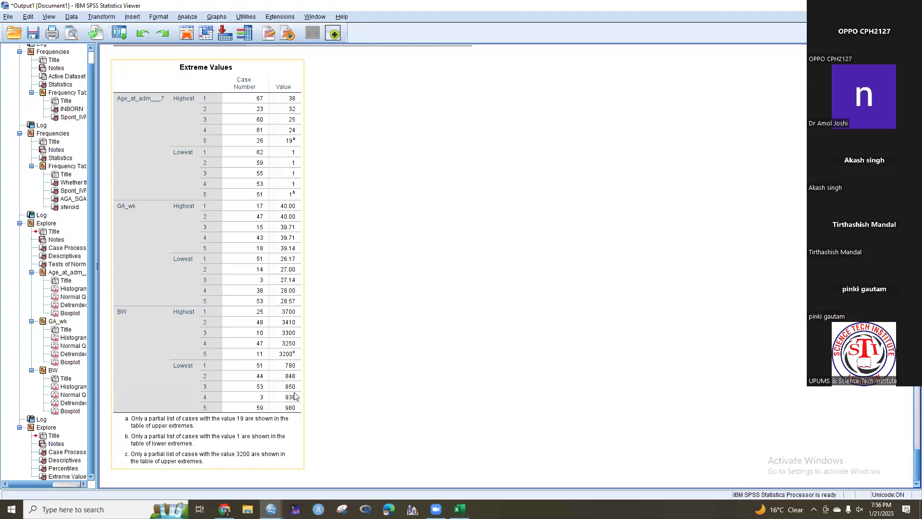
scroll(295, 395, up, 6)
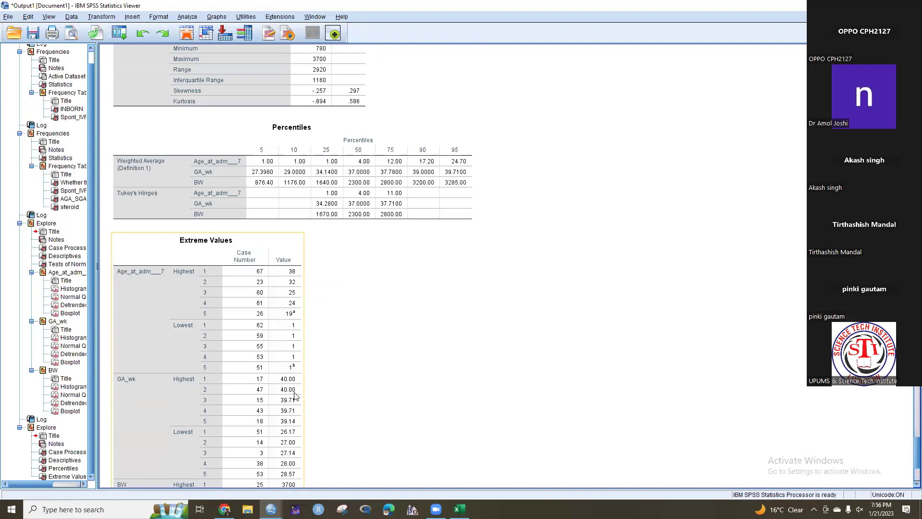
scroll(295, 396, up, 15)
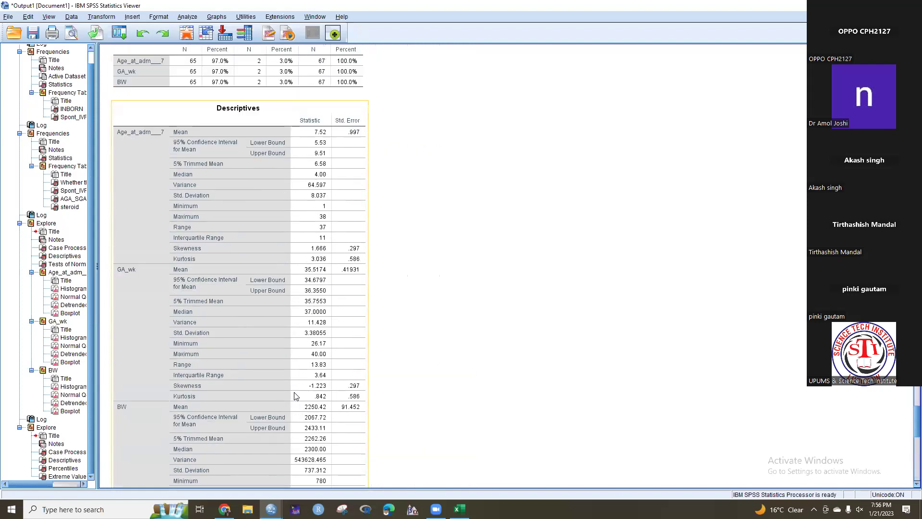
scroll(294, 396, up, 8)
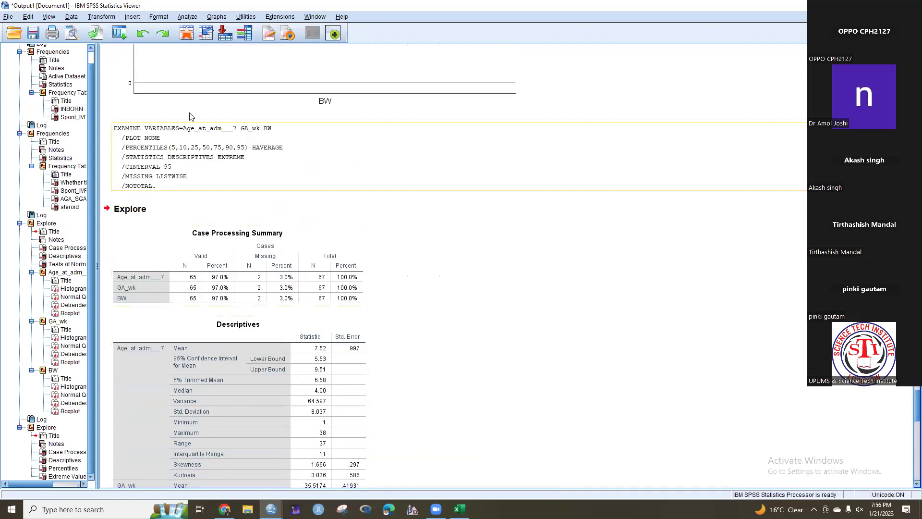
Create a simple bar chart of case counts by whether the patient is inborn, using summaries for groups of cases.
click(214, 18)
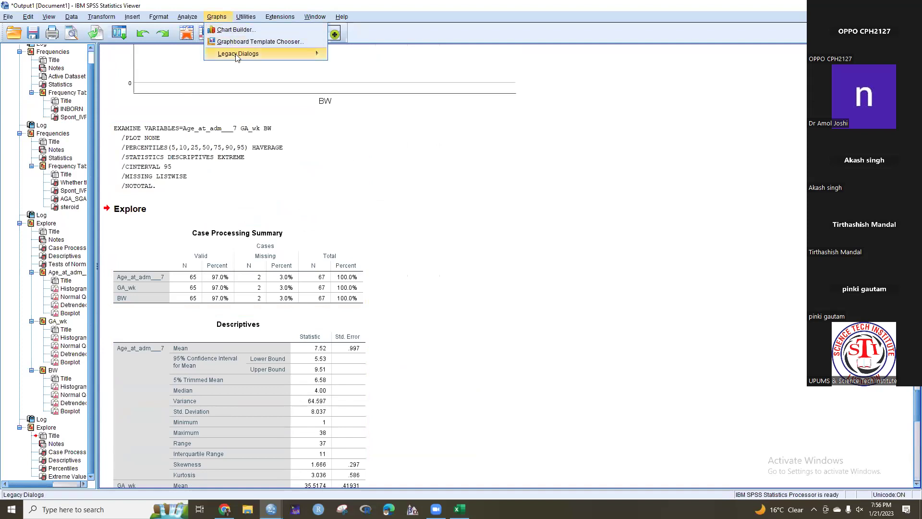
mouse_move(242, 55)
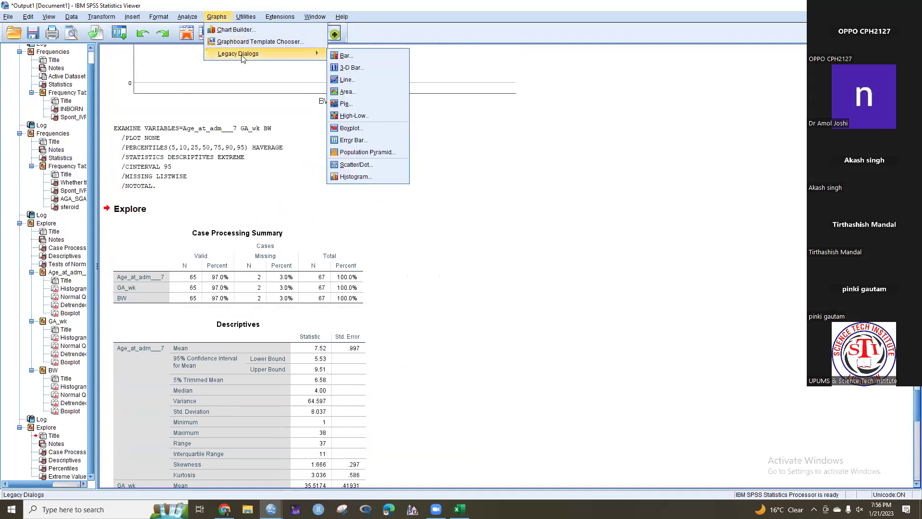
click(345, 56)
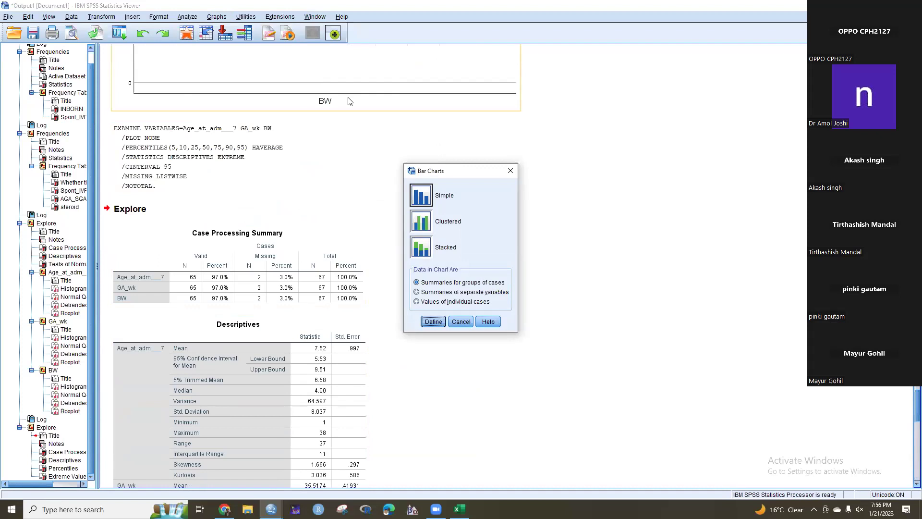
click(438, 325)
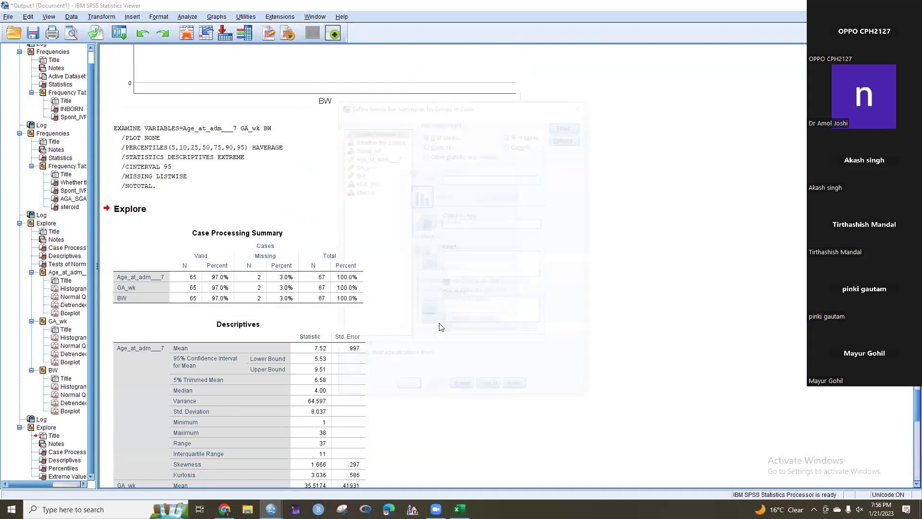
click(373, 139)
click(428, 221)
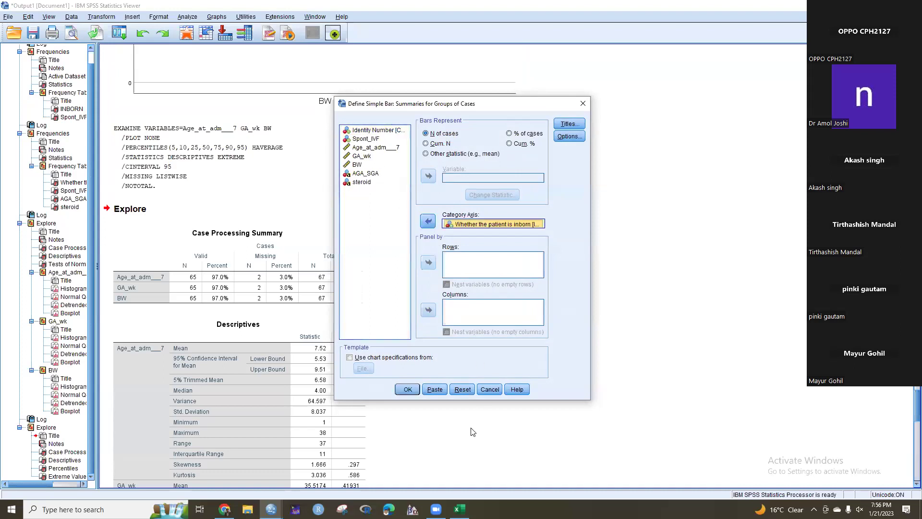
click(411, 394)
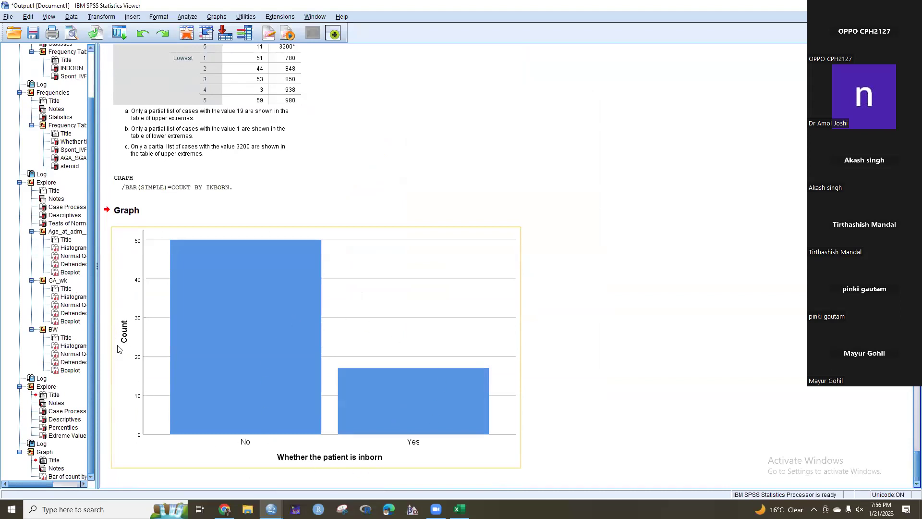
Create a pie chart of case counts with slices defined by Spont_IVF, using summaries for groups of cases.
click(216, 17)
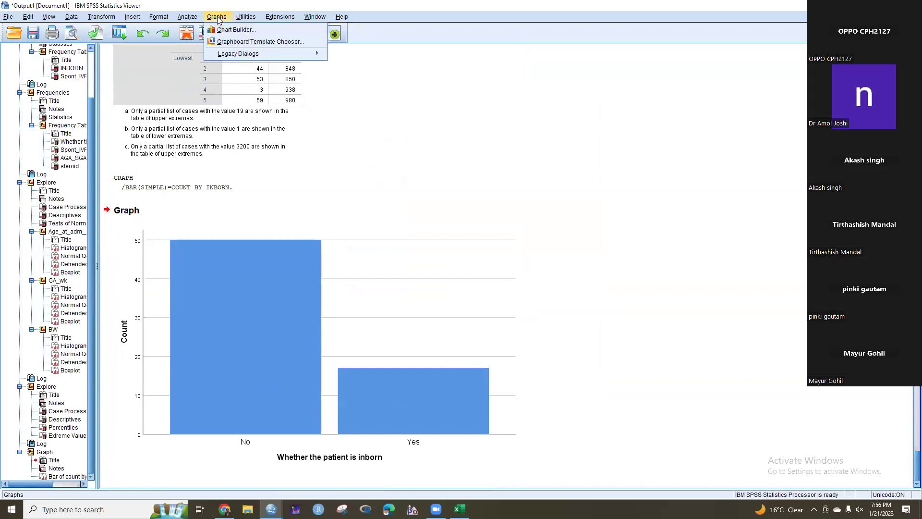
mouse_move(237, 56)
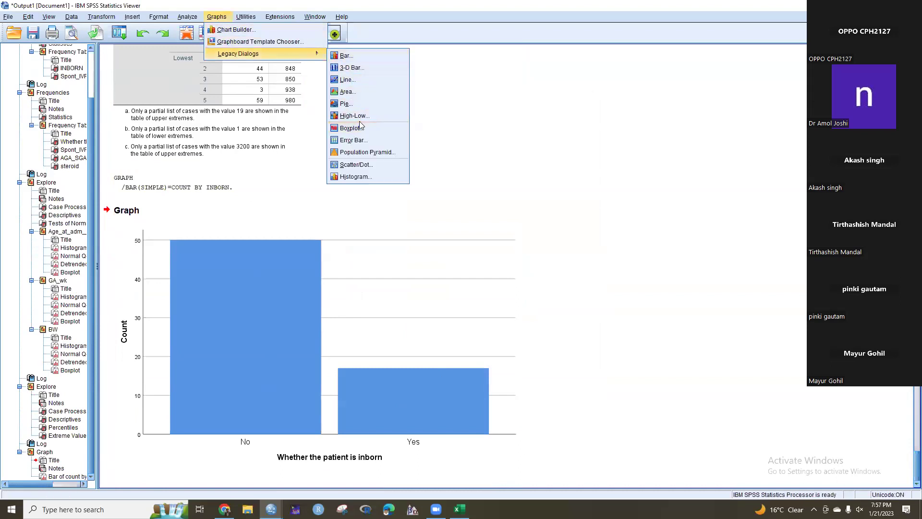
click(356, 104)
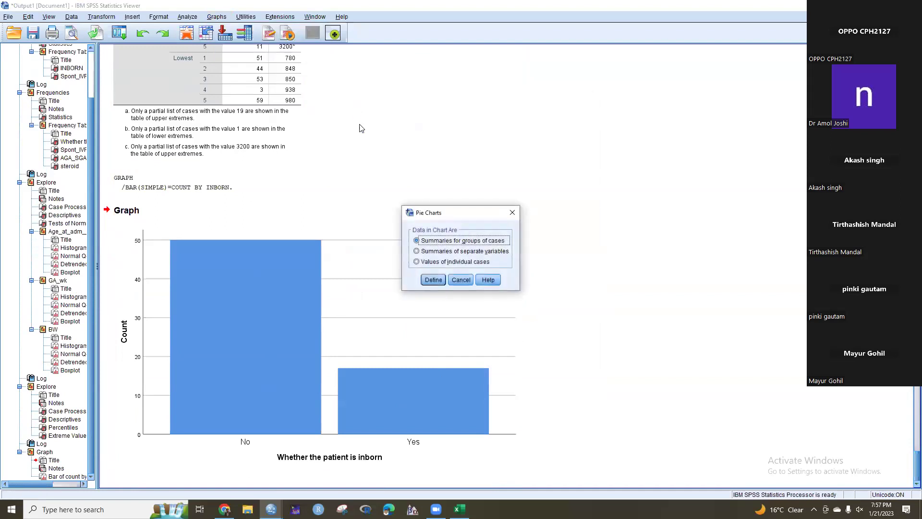
click(434, 279)
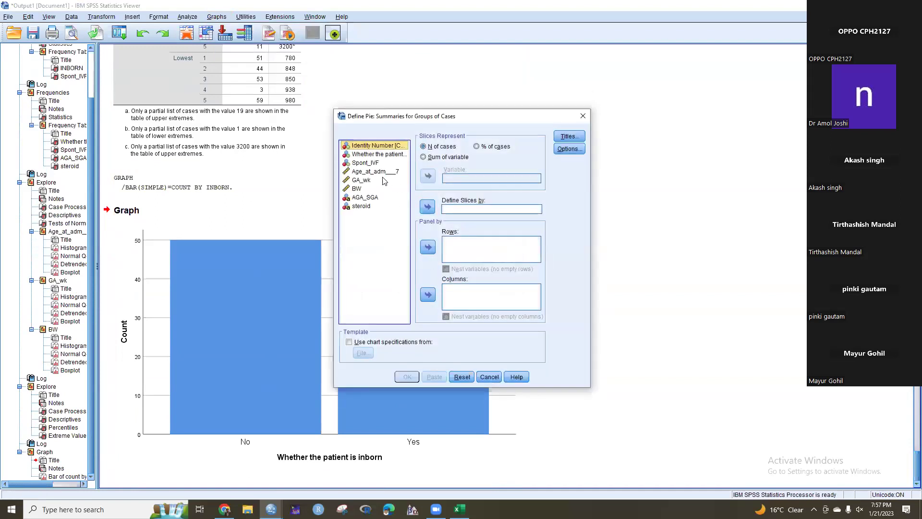
click(365, 163)
click(427, 206)
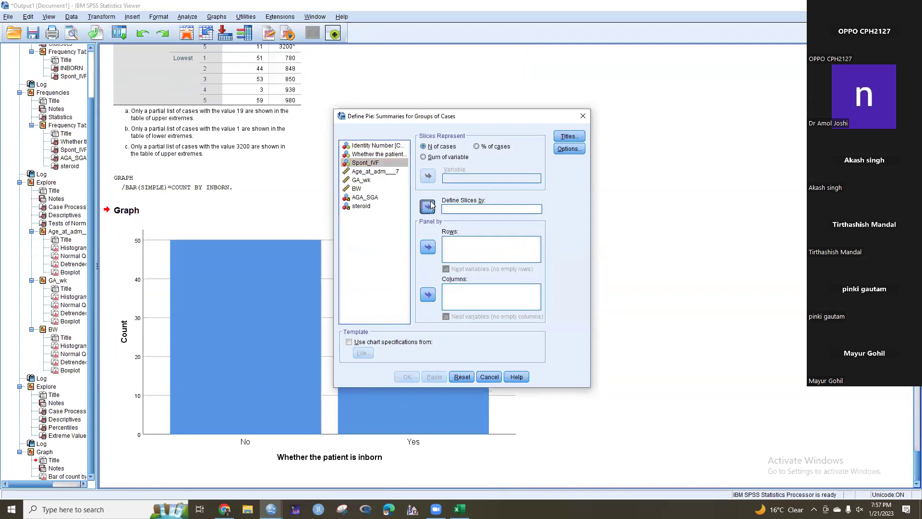
click(405, 377)
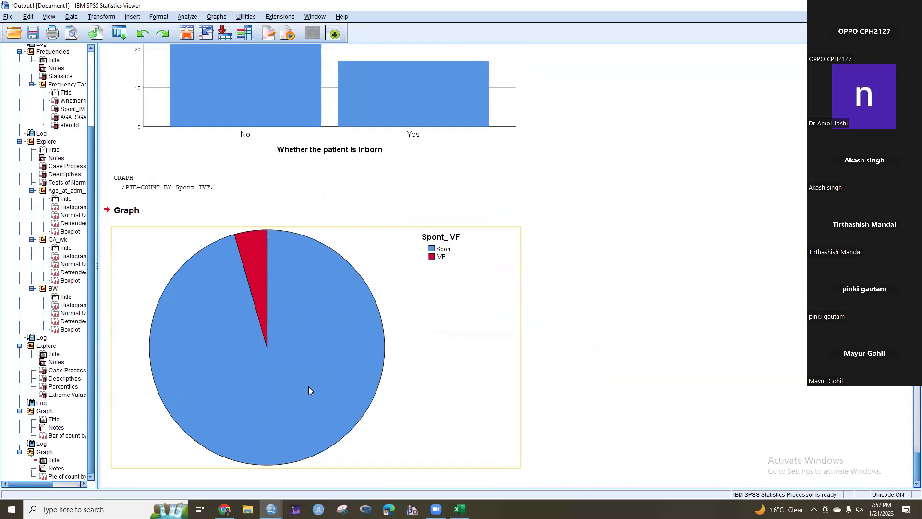
Create a simple boxplot of Age_at_adm___7 with whether the patient is inborn as the category axis.
click(216, 17)
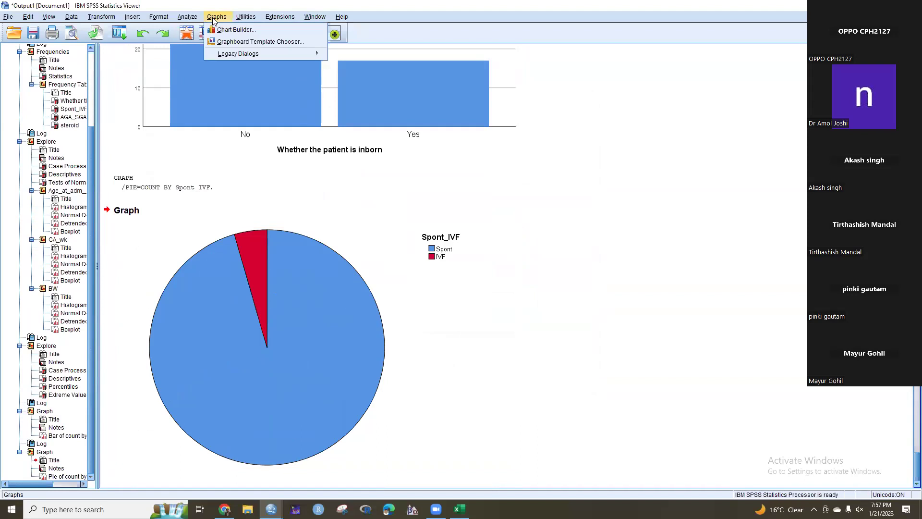
mouse_move(224, 55)
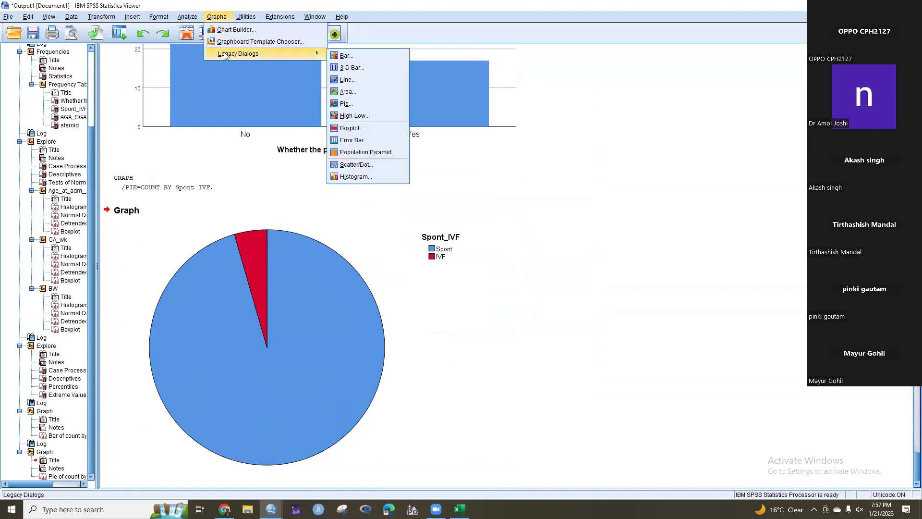
click(352, 128)
click(432, 301)
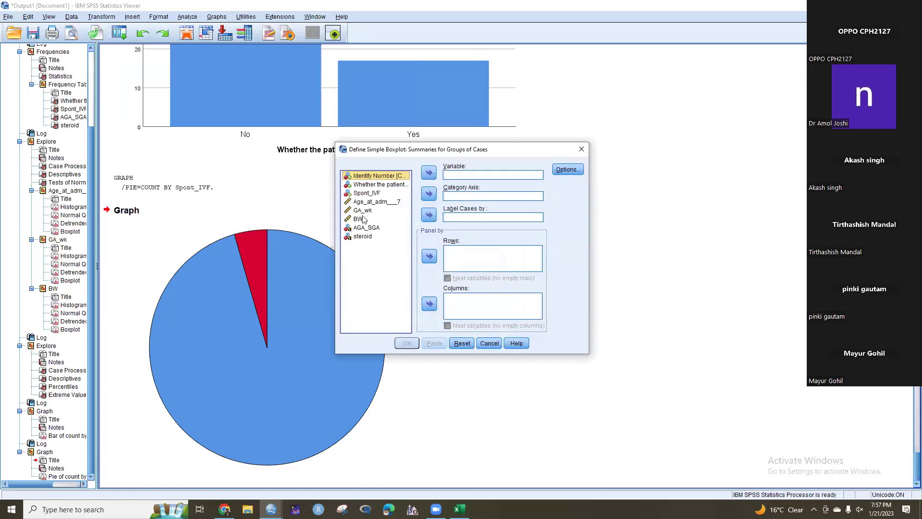
click(370, 202)
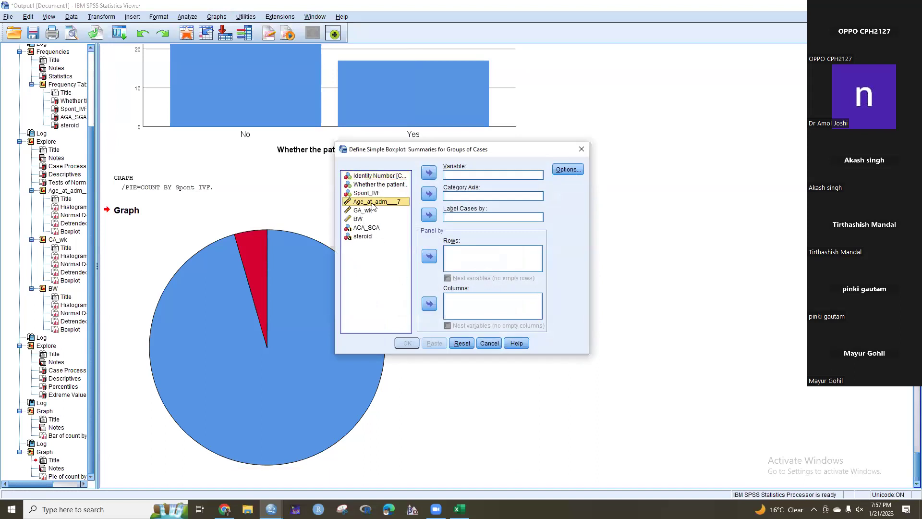
click(429, 172)
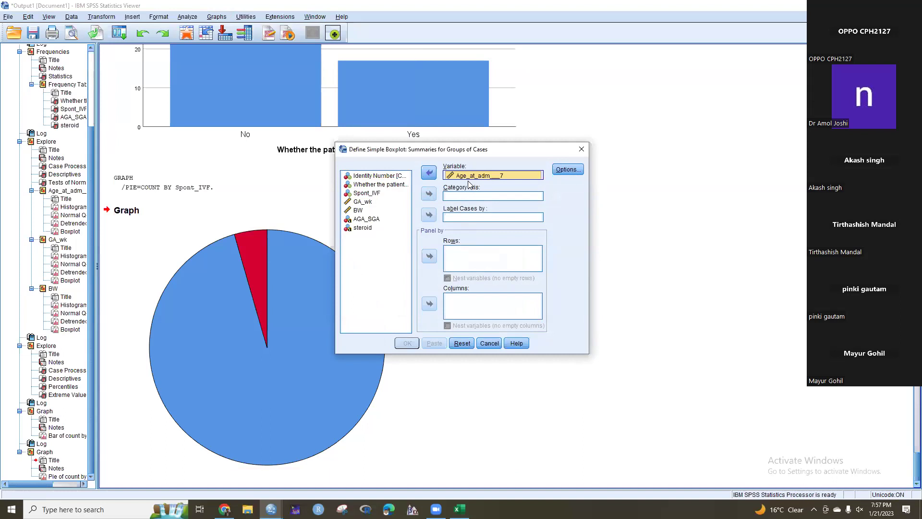
click(375, 195)
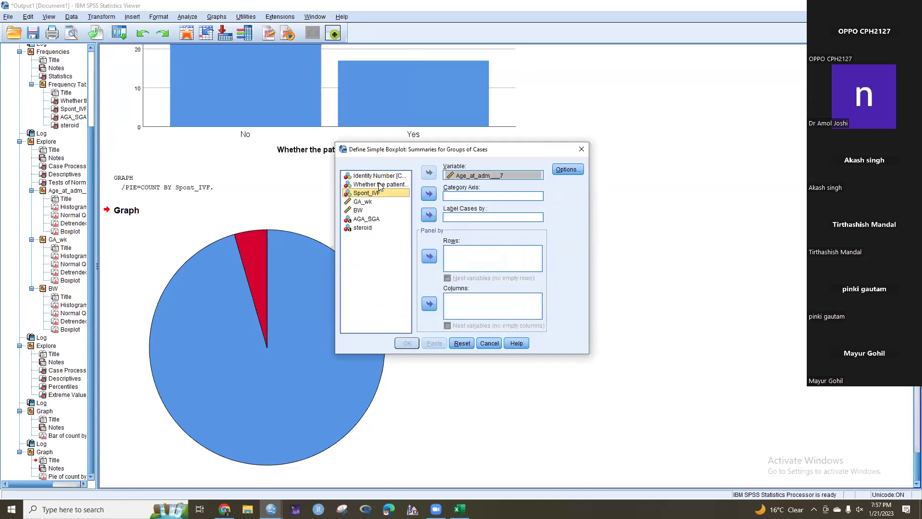
click(379, 185)
click(429, 194)
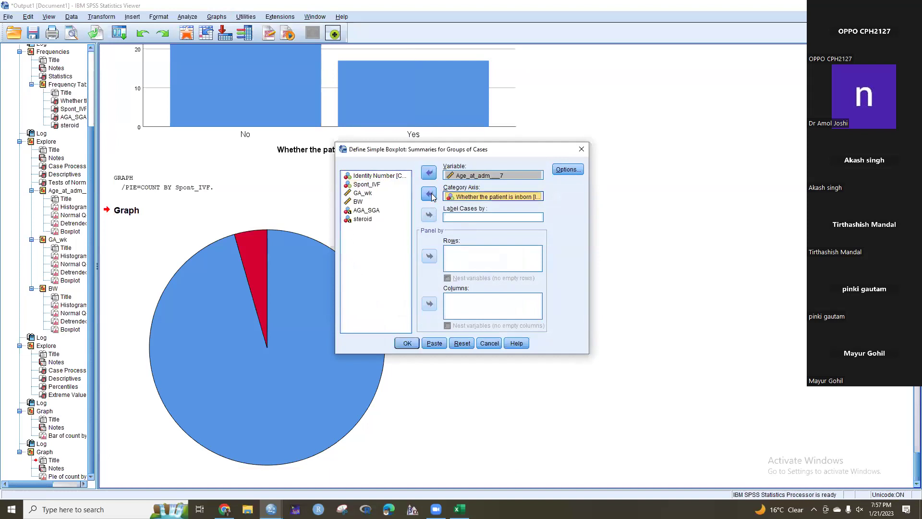
click(408, 343)
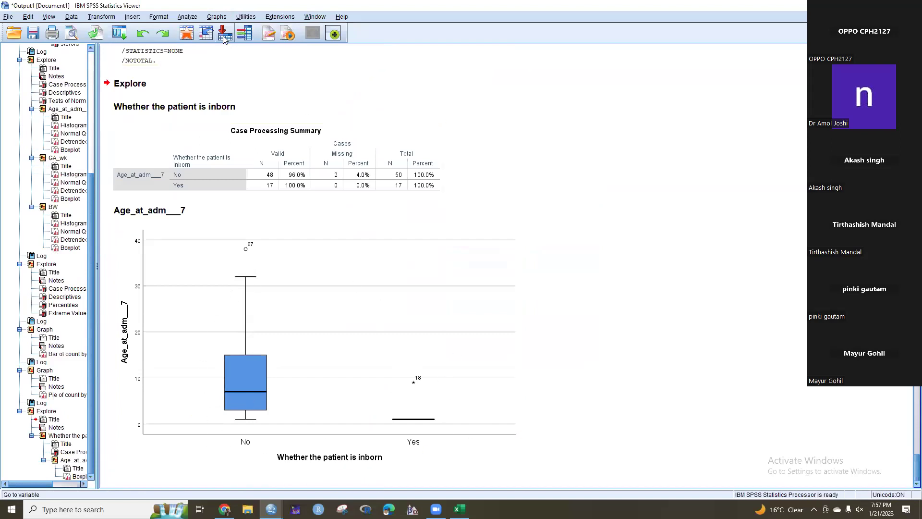
Create a histogram of BW without a normal curve.
click(216, 17)
mouse_move(235, 54)
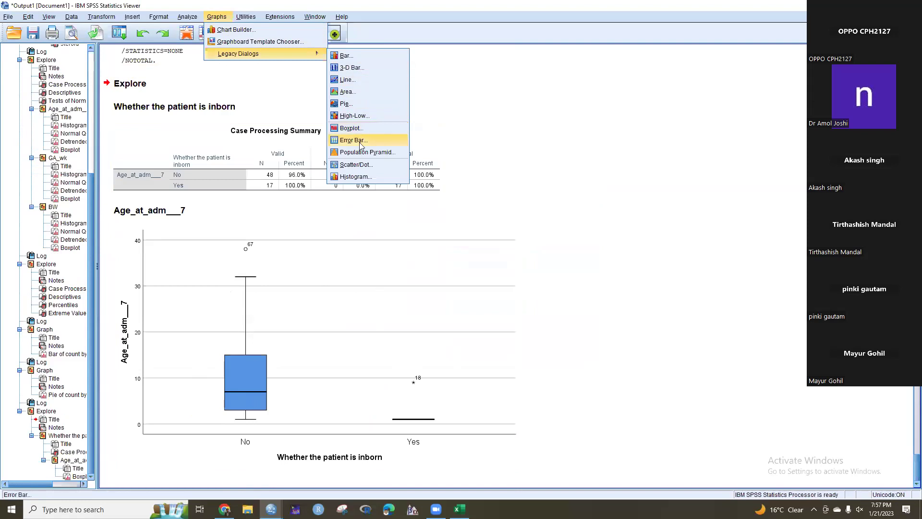
click(364, 178)
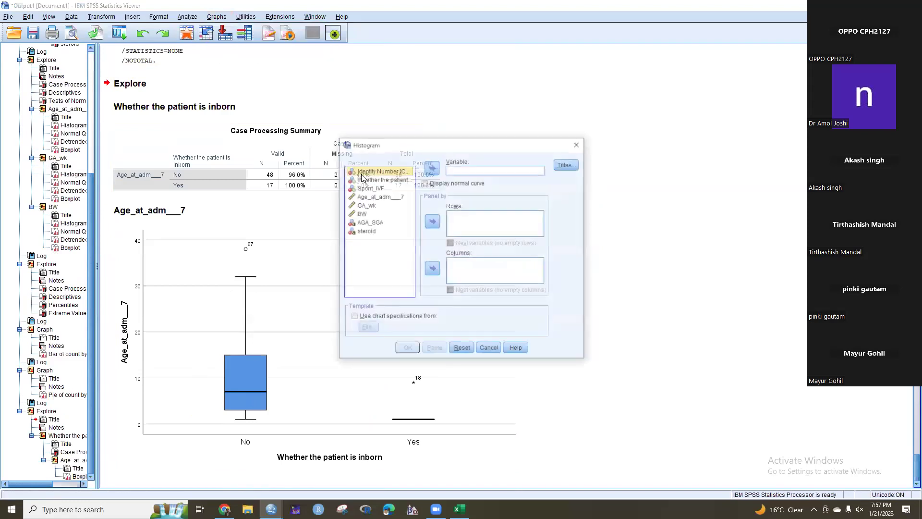
click(365, 213)
click(432, 168)
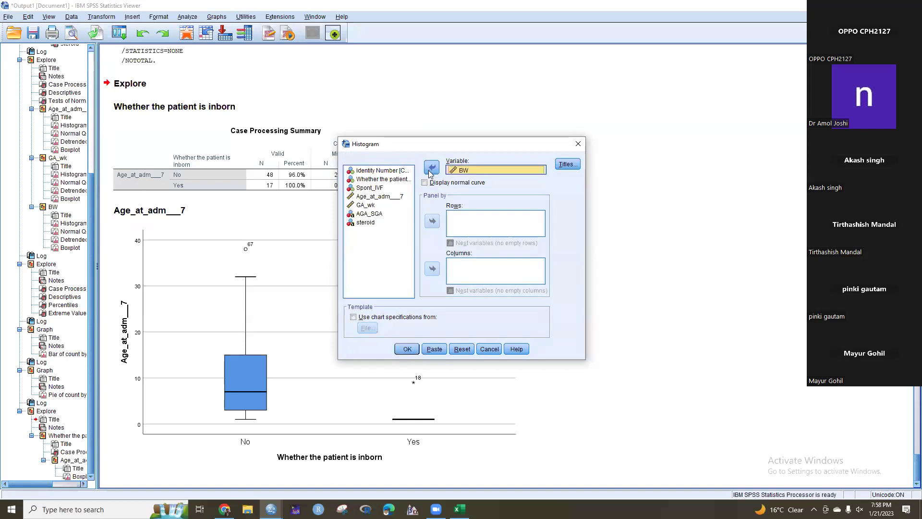
click(407, 349)
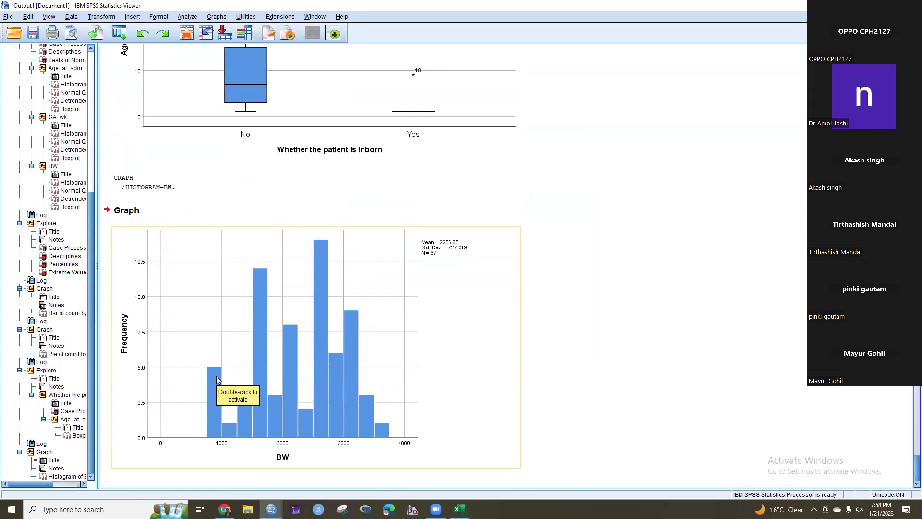
Review the earlier output from the BW histogram back to the GA_wk boxplot.
scroll(276, 368, up, 3)
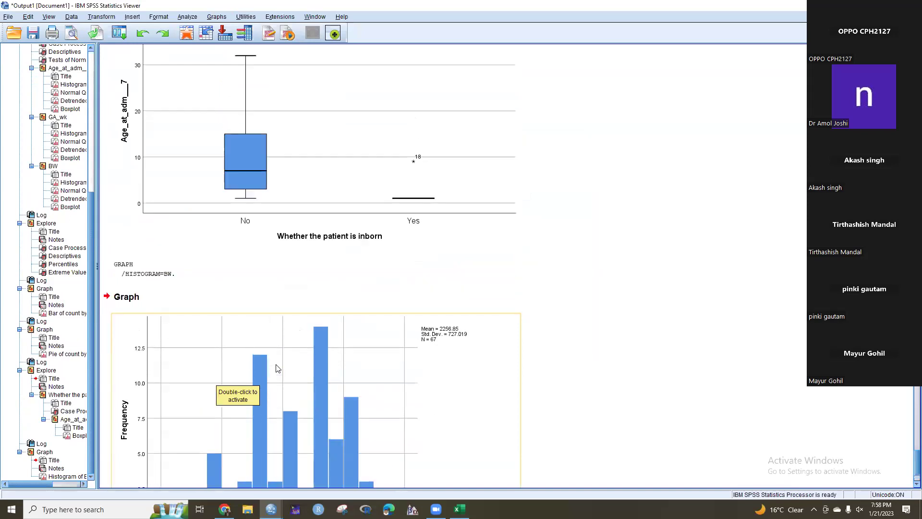
scroll(276, 368, up, 20)
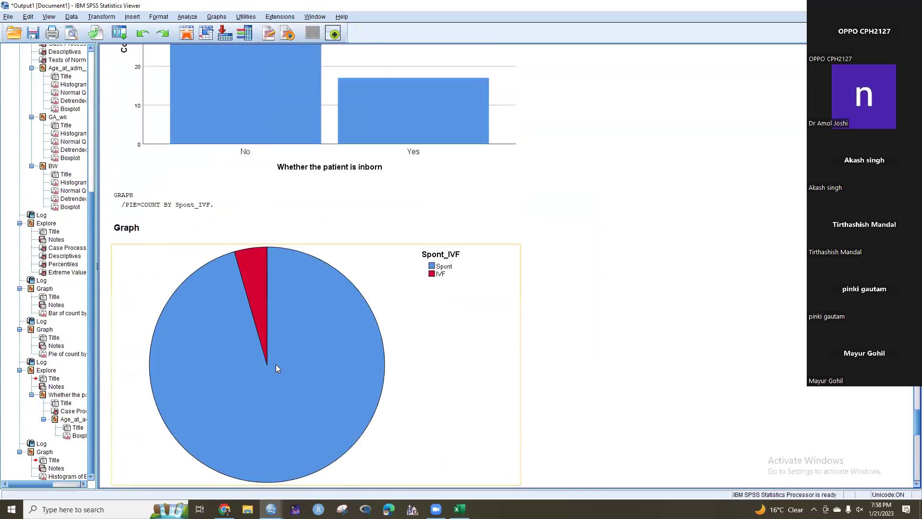
scroll(276, 368, up, 15)
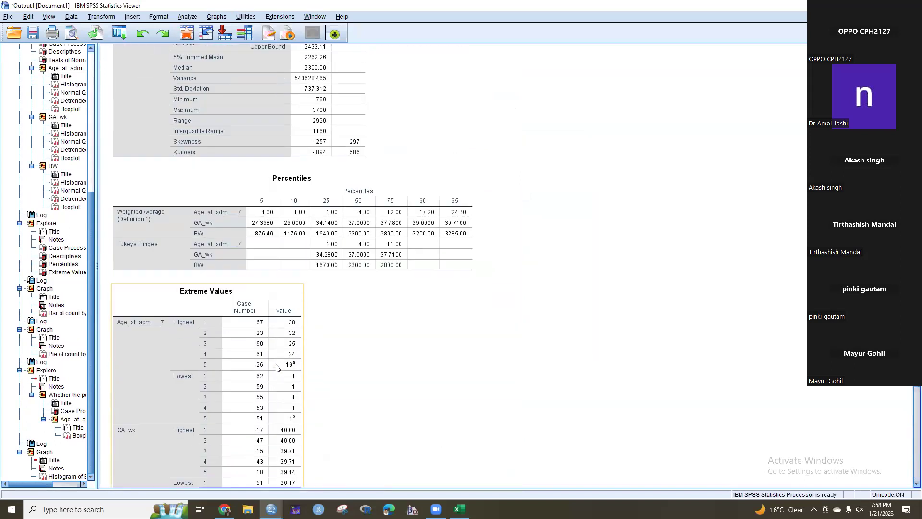
scroll(276, 368, up, 15)
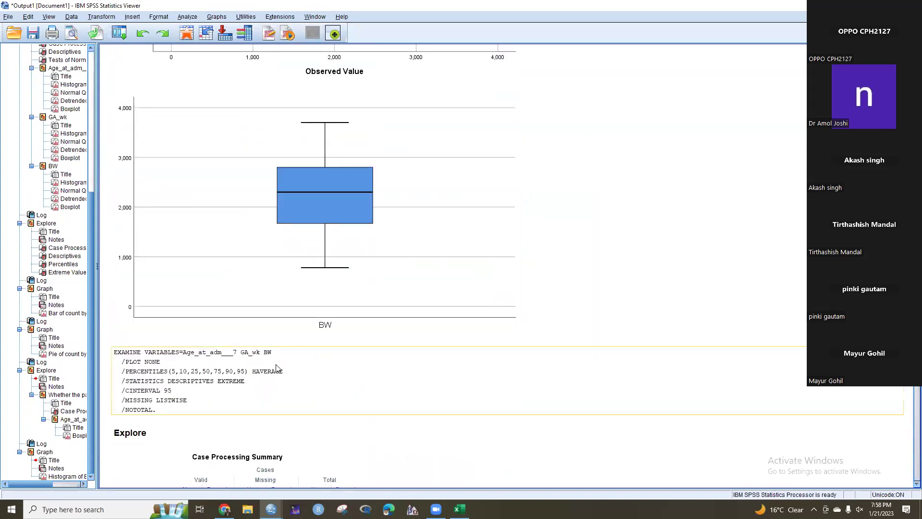
scroll(276, 368, up, 15)
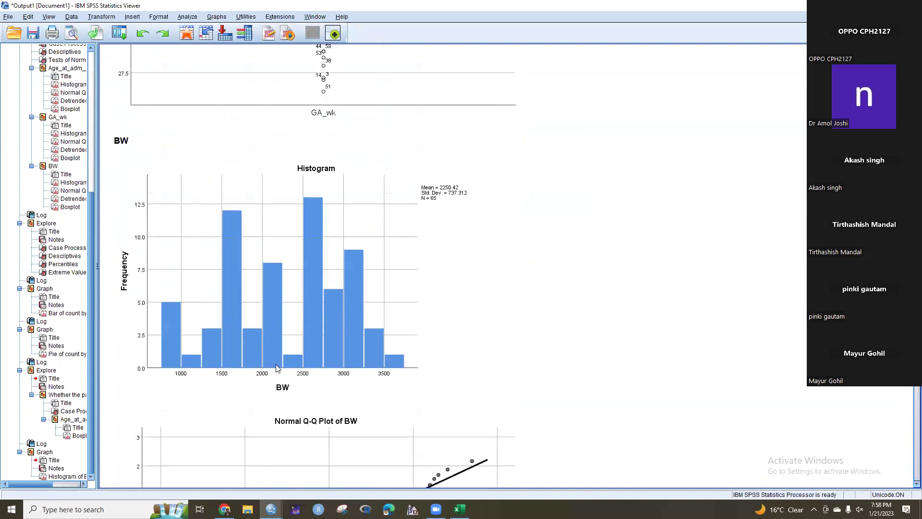
scroll(276, 369, up, 5)
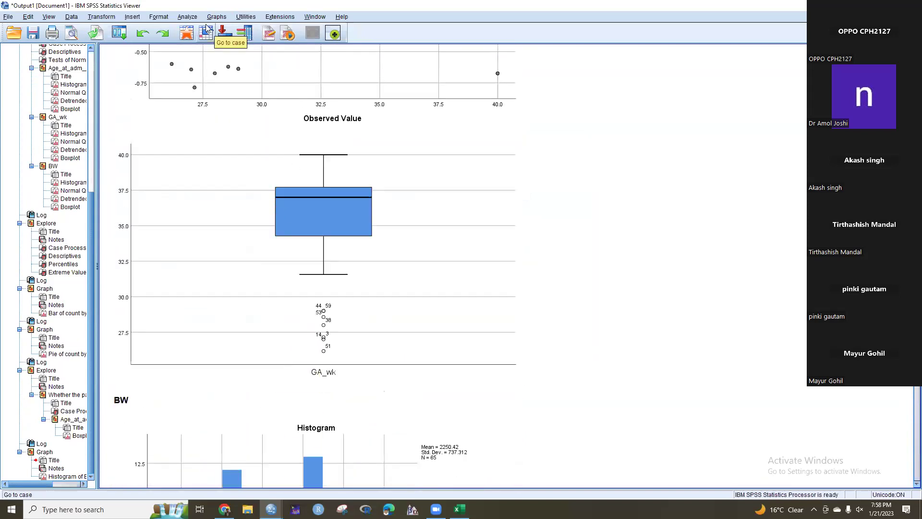
Reset the Explore settings and set Age_at_adm___7 as the only dependent variable.
click(186, 17)
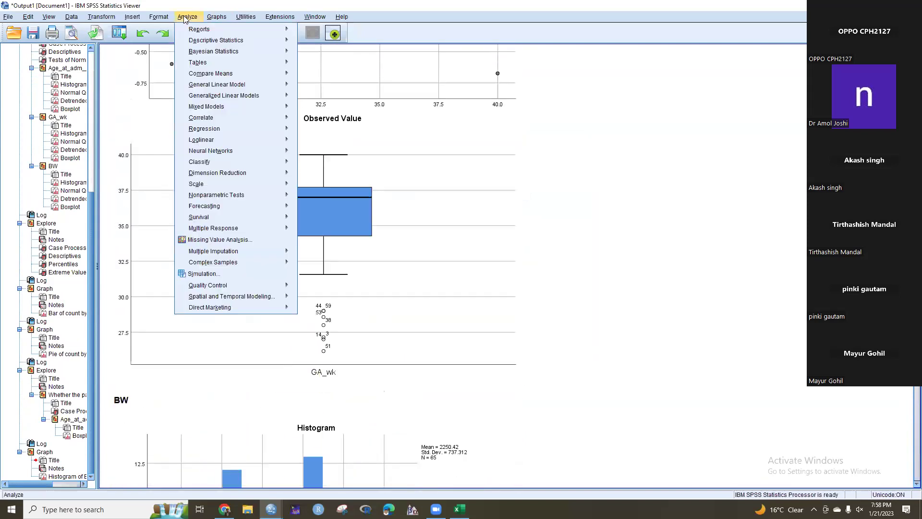
mouse_move(211, 41)
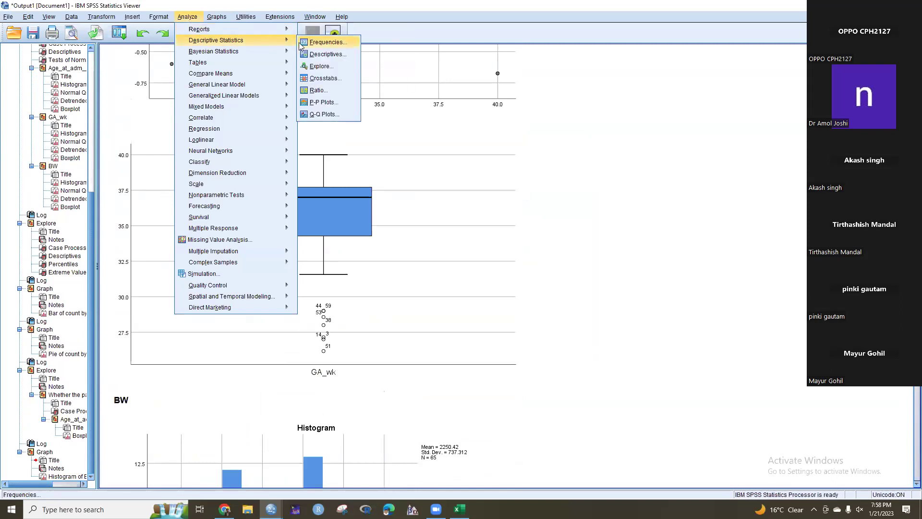
click(334, 67)
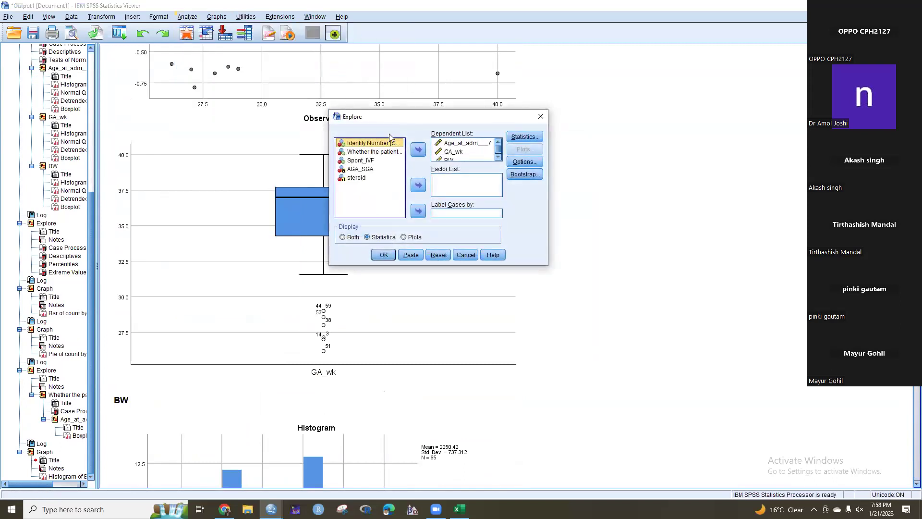
click(524, 139)
click(500, 146)
scroll(466, 156, down, 1)
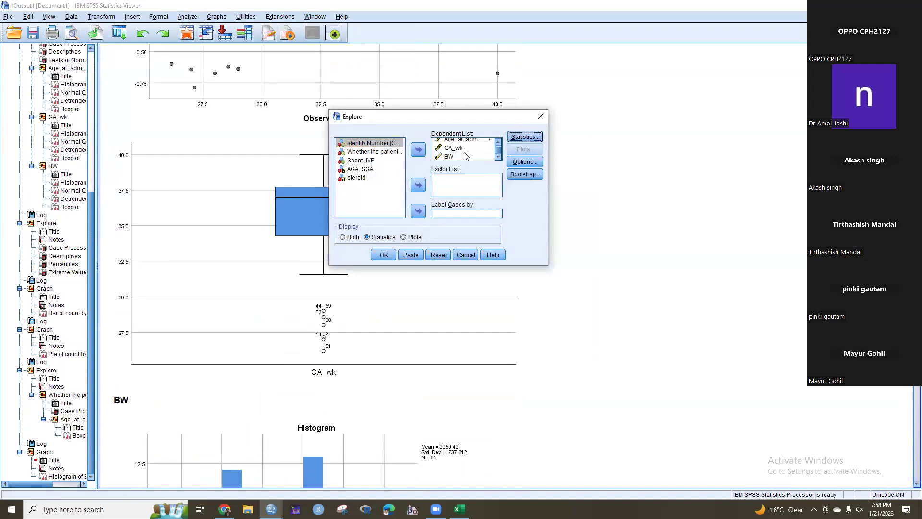
click(524, 161)
click(471, 218)
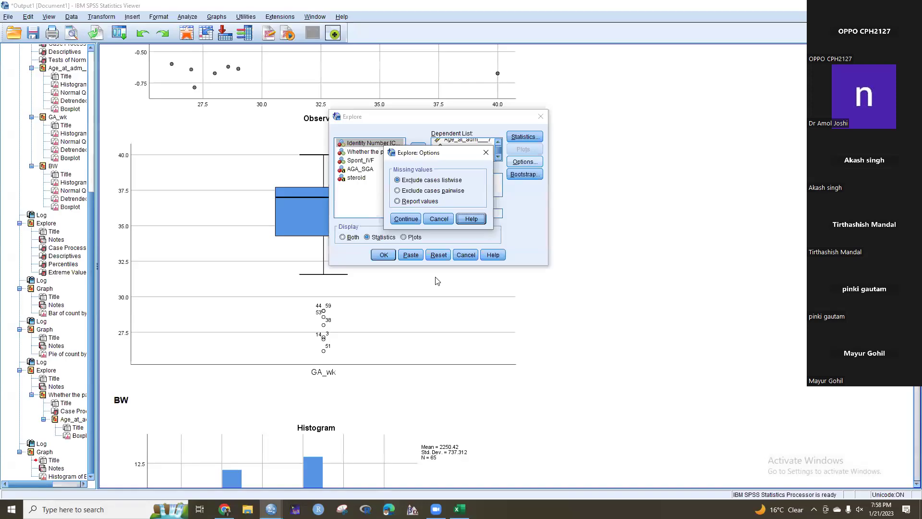
click(446, 219)
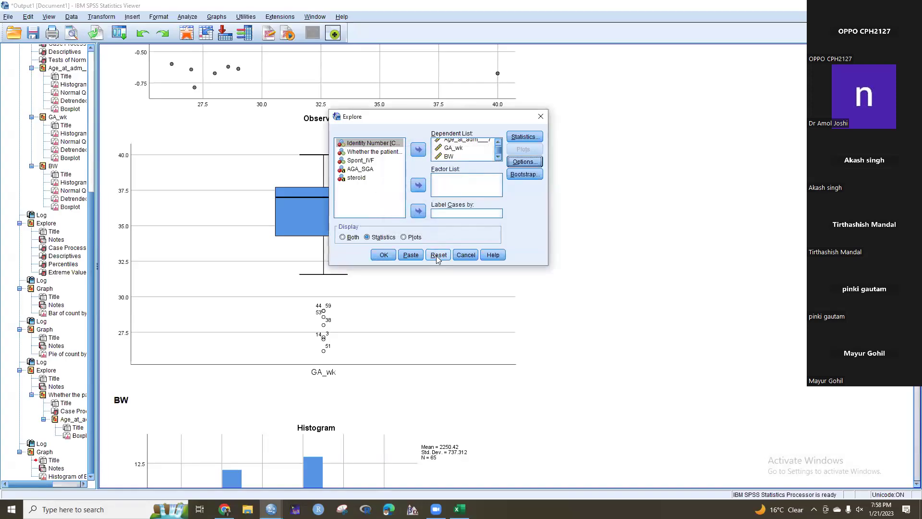
click(438, 256)
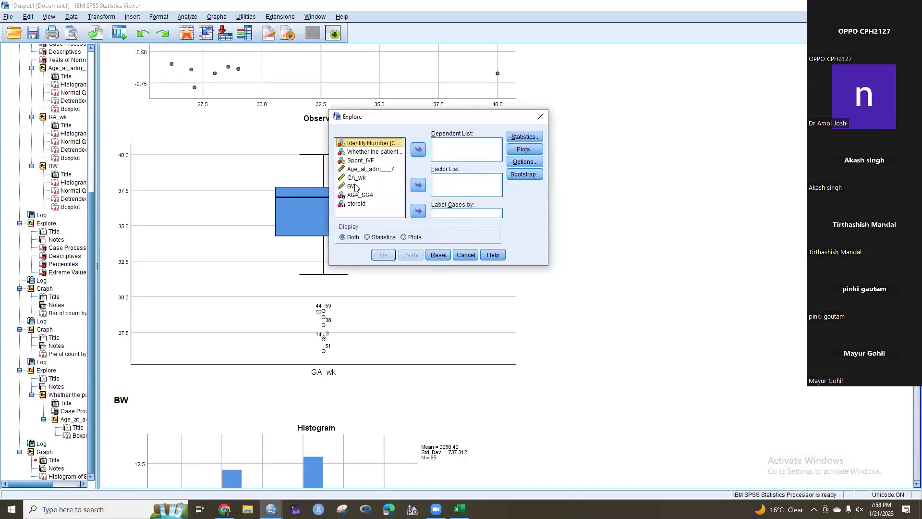
click(370, 169)
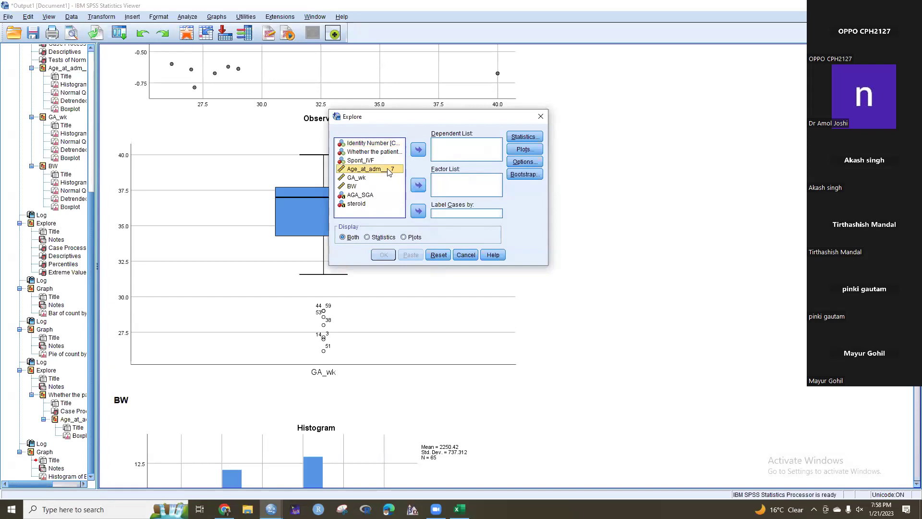
click(418, 149)
Run Explore with normality plots with tests and a histogram, leaving out the stem-and-leaf plot.
click(525, 149)
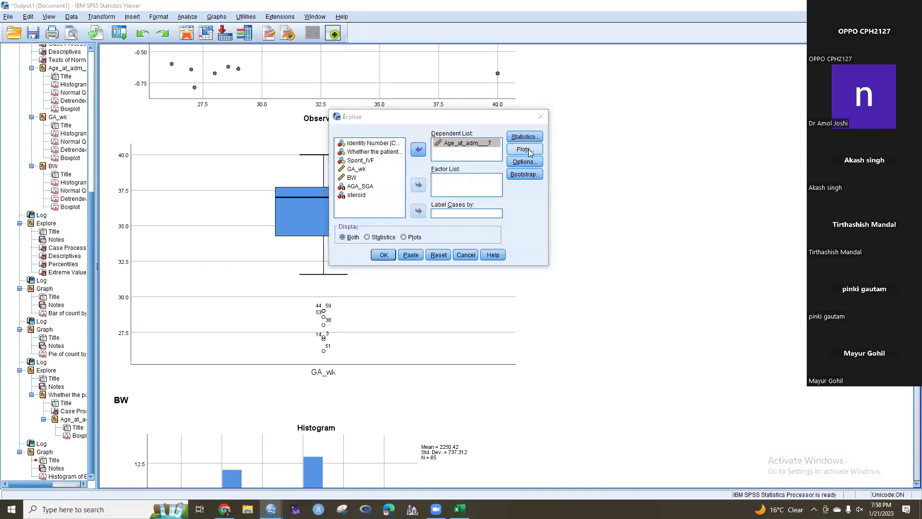
click(377, 182)
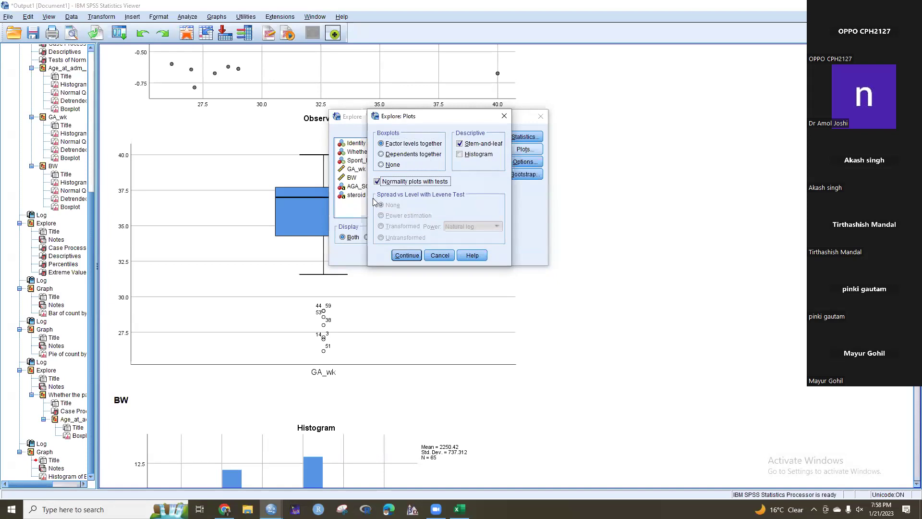
click(459, 143)
click(460, 154)
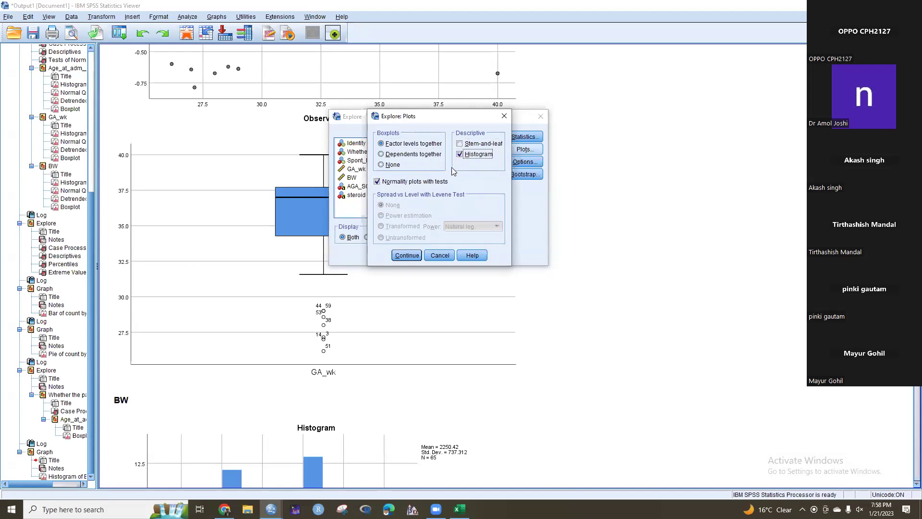
click(406, 255)
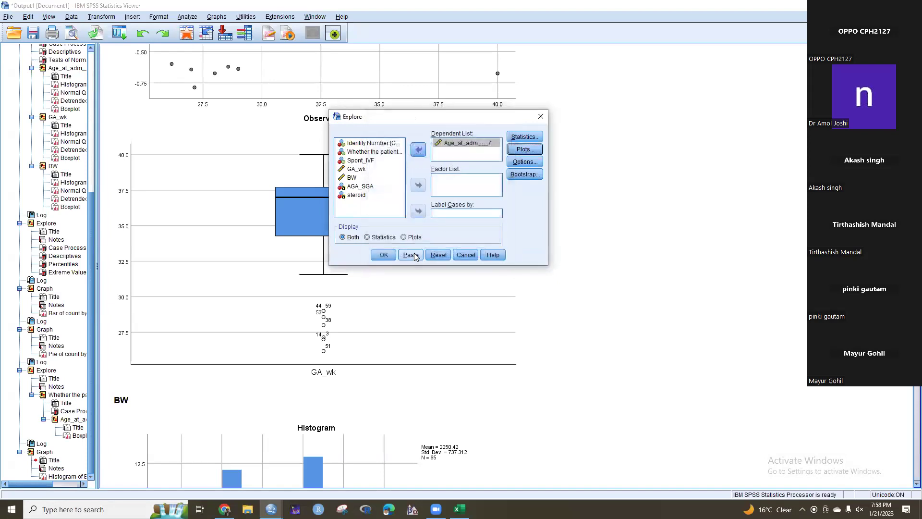
click(384, 255)
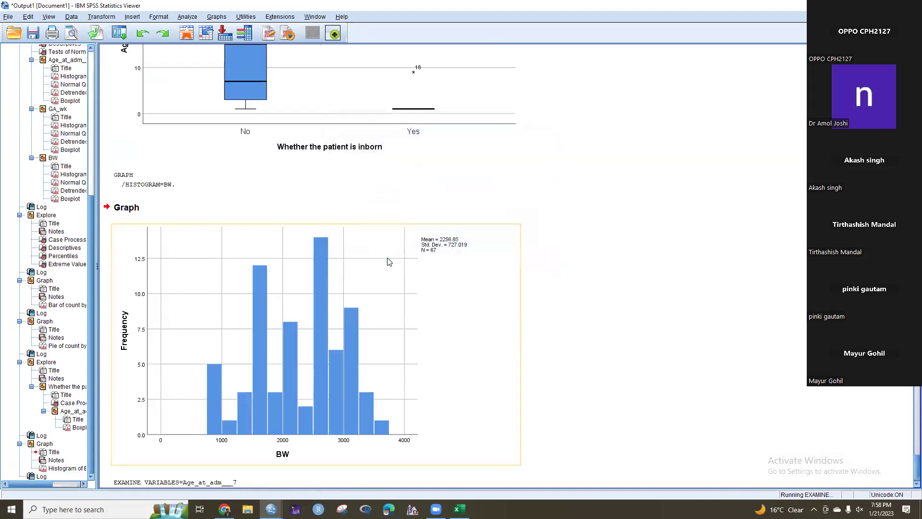
Examine the Tests of Normality table and the histogram for Age_at_adm___7.
click(241, 319)
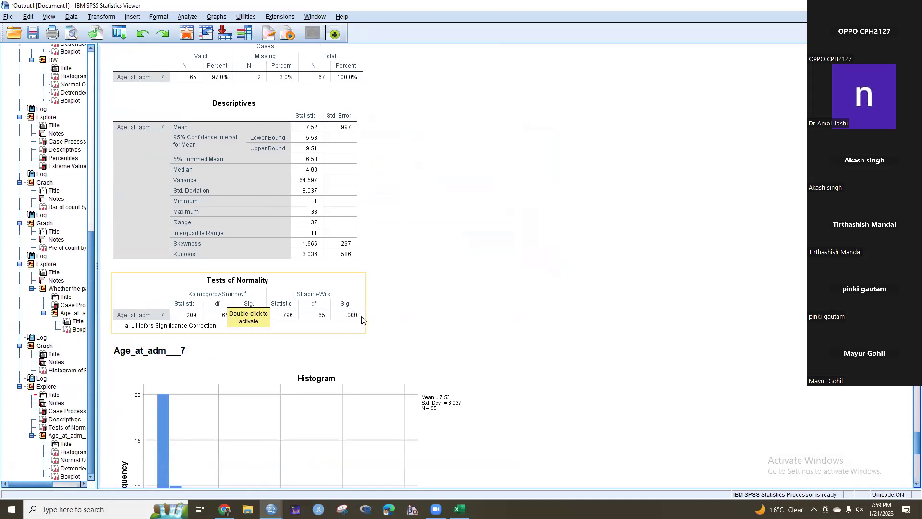
click(333, 398)
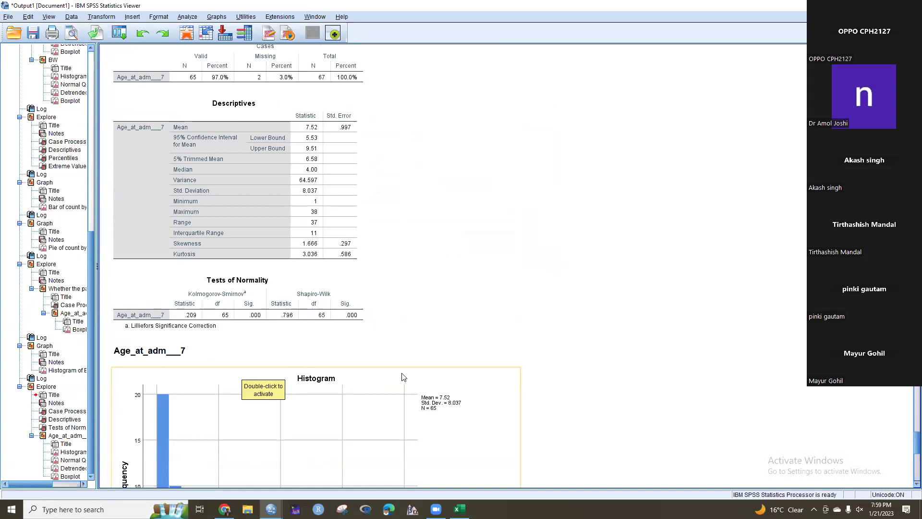
click(353, 324)
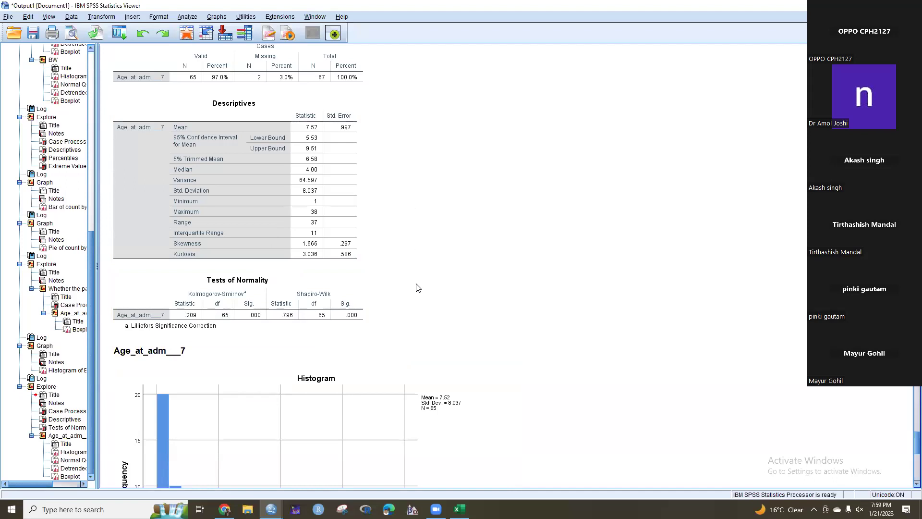
scroll(405, 288, down, 9)
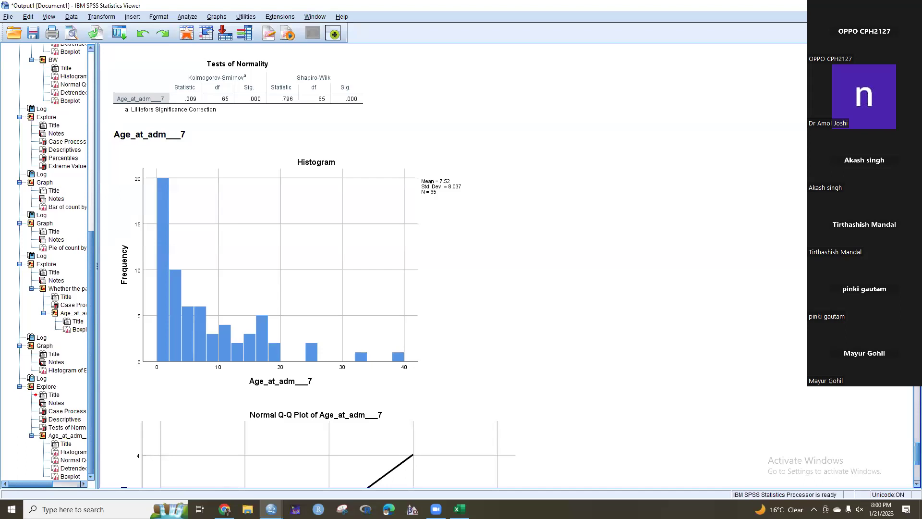
Set up a One-Way ANOVA with GA_wk as the dependent variable and Spont_IVF as the factor.
click(186, 16)
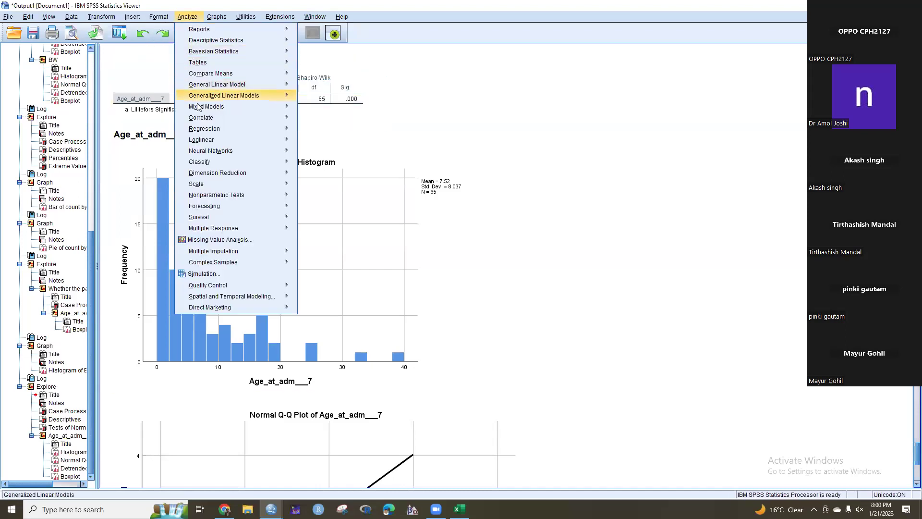
mouse_move(218, 86)
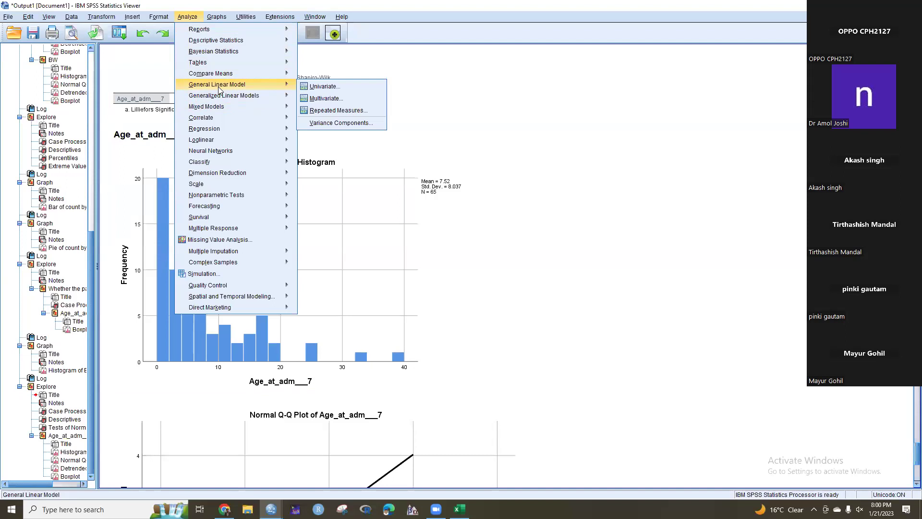
mouse_move(236, 74)
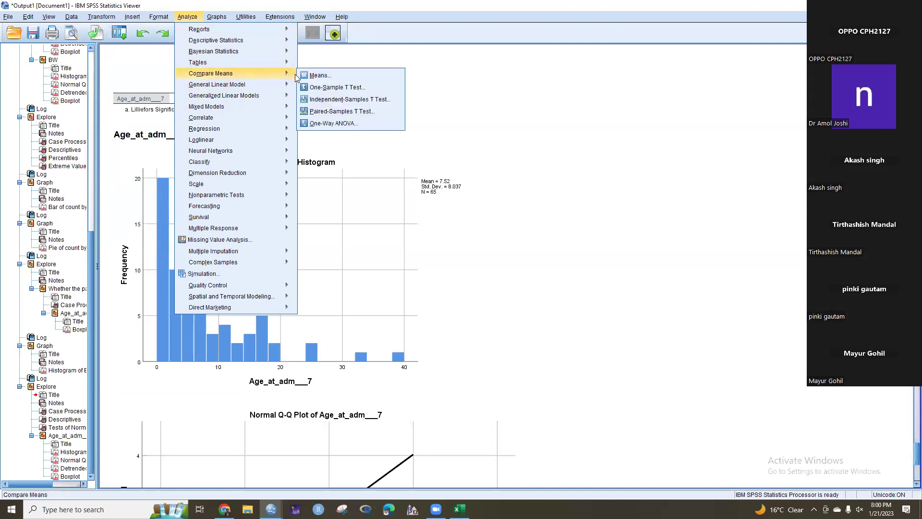
click(331, 124)
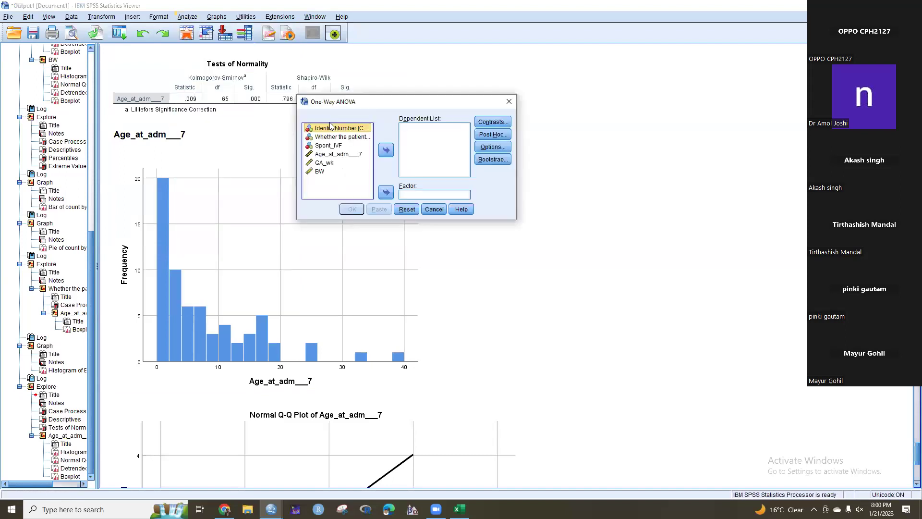
click(343, 154)
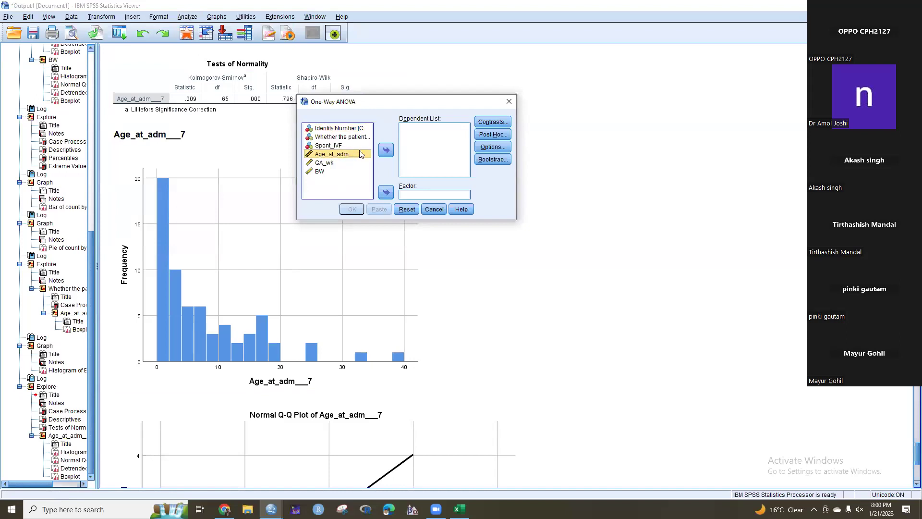
click(325, 164)
click(386, 151)
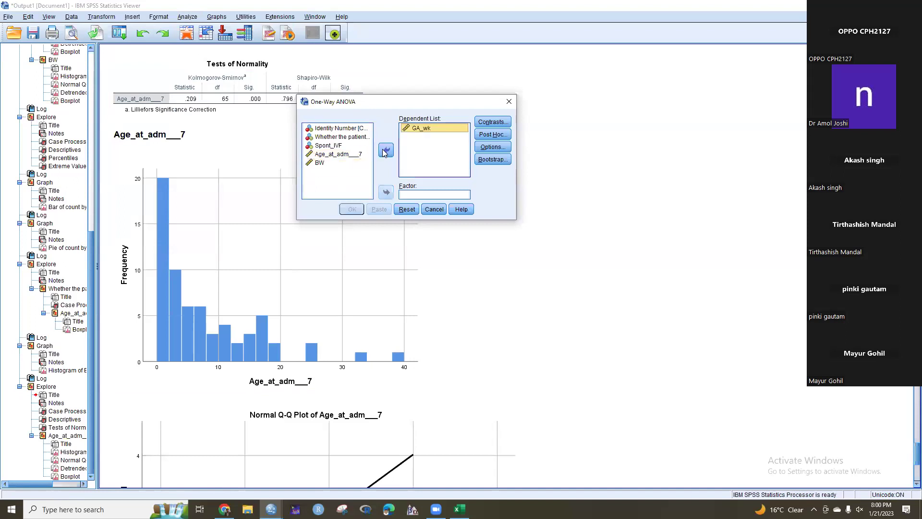
click(336, 147)
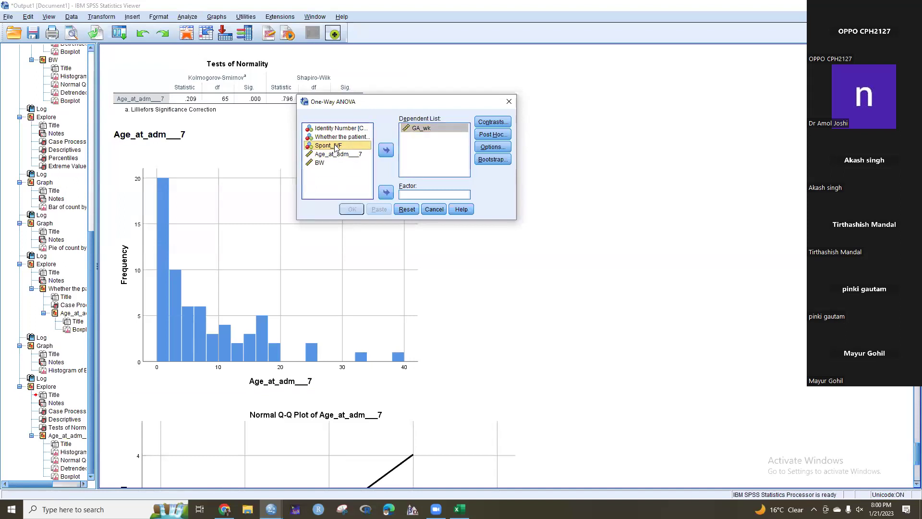
click(386, 193)
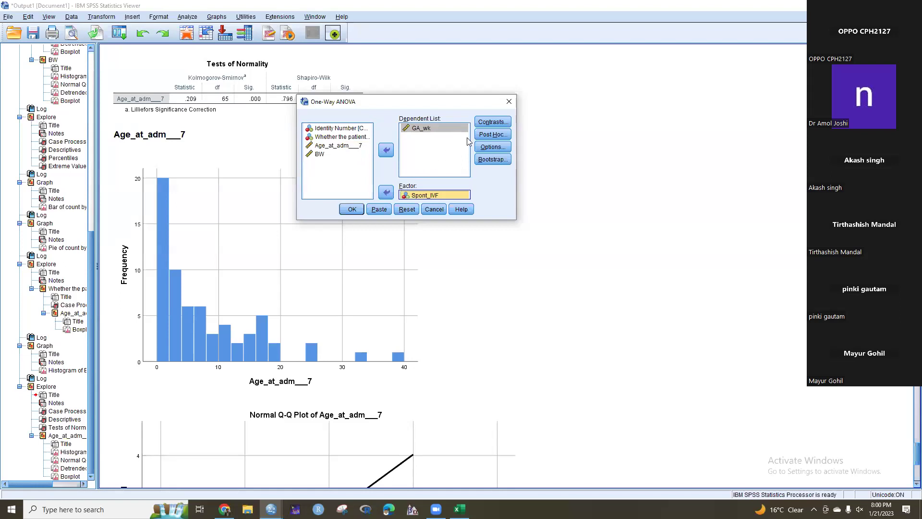
Look over the post hoc multiple comparison tests for the One-Way ANOVA, and close it without running.
click(487, 136)
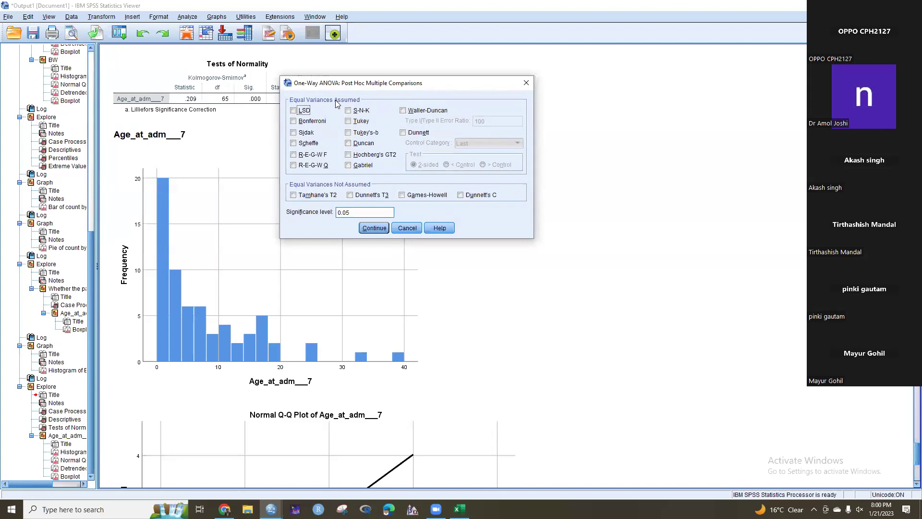
click(530, 86)
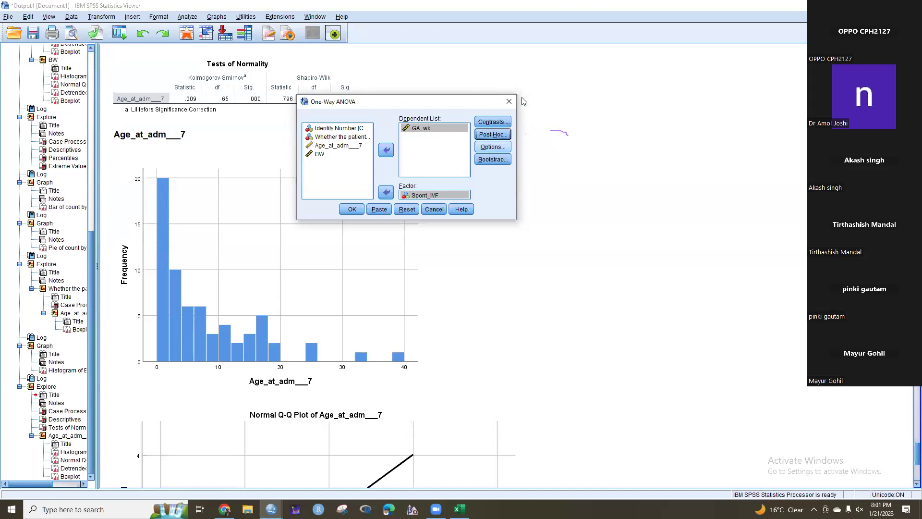
click(508, 102)
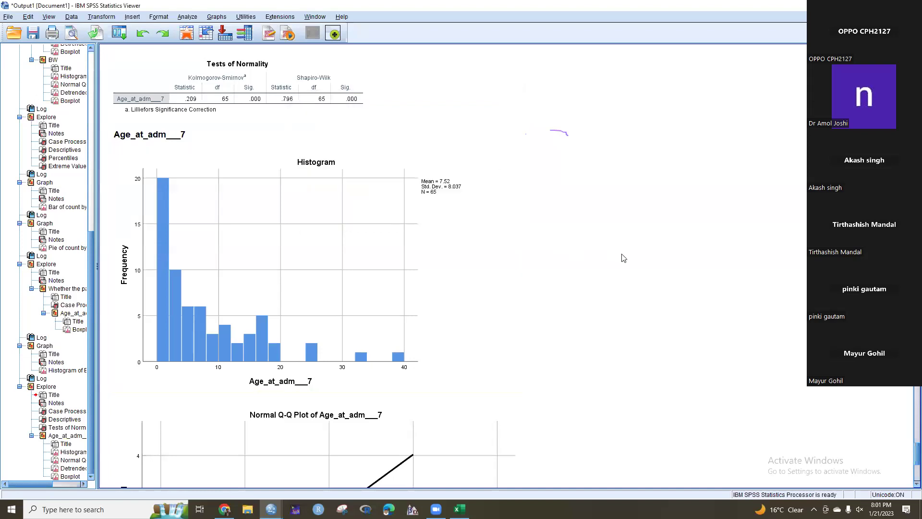
Return to the boxplot of Age_at_adm___7 by whether the patient is inborn.
scroll(624, 259, up, 15)
scroll(631, 261, up, 20)
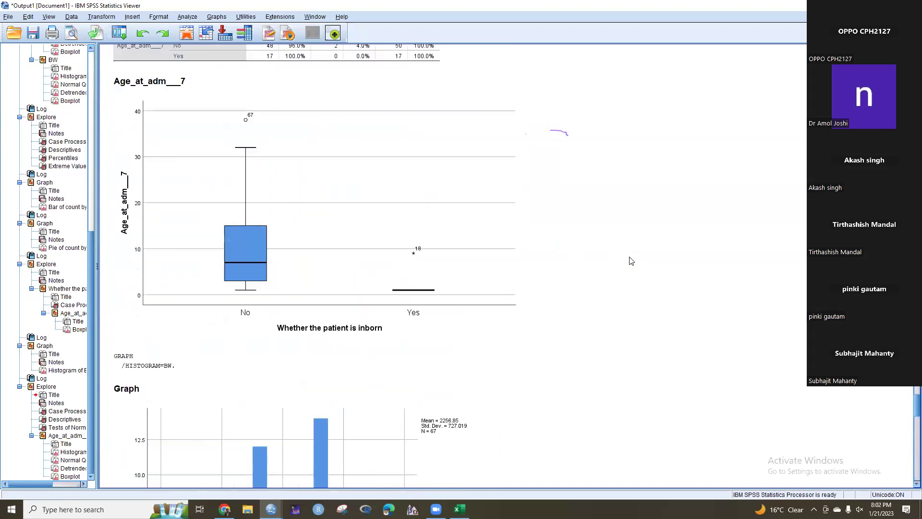
Look back through the output to the first frequency tables for INBORN and Spont_IVF.
scroll(632, 263, up, 20)
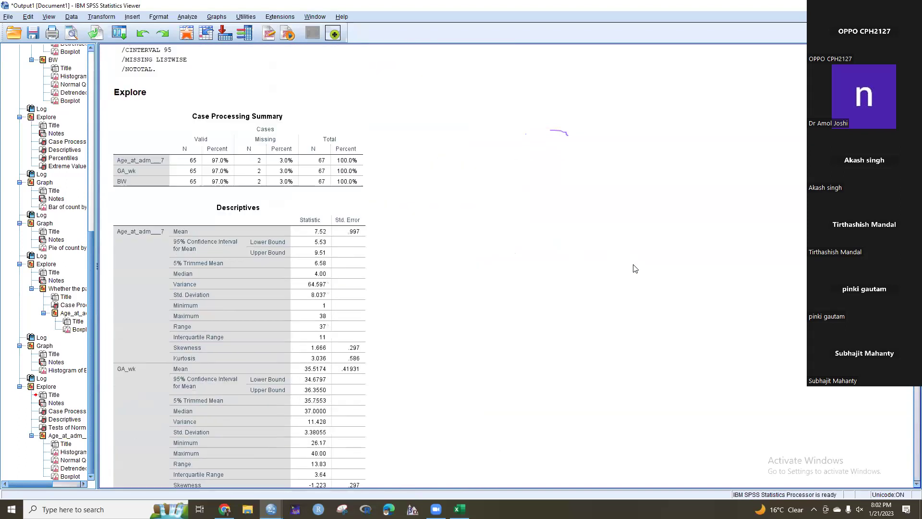
scroll(631, 267, up, 20)
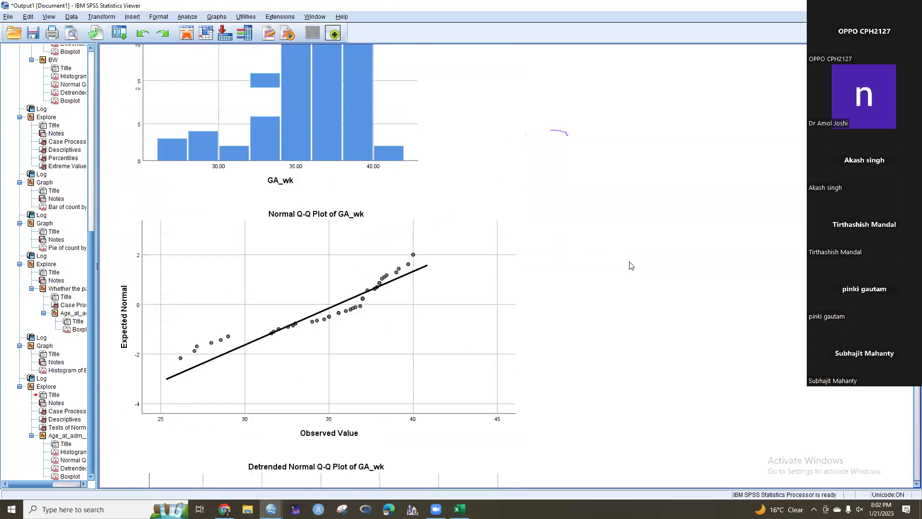
scroll(629, 267, up, 15)
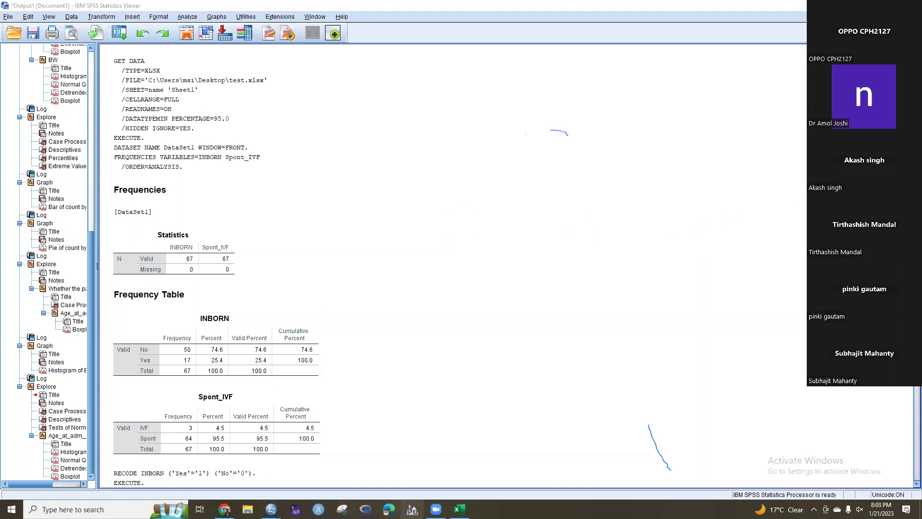
Compare the codes and value labels of INBORN and Spont_IVF in the dataset, and check the variable definition of AGA_SGA.
mouse_move(459, 509)
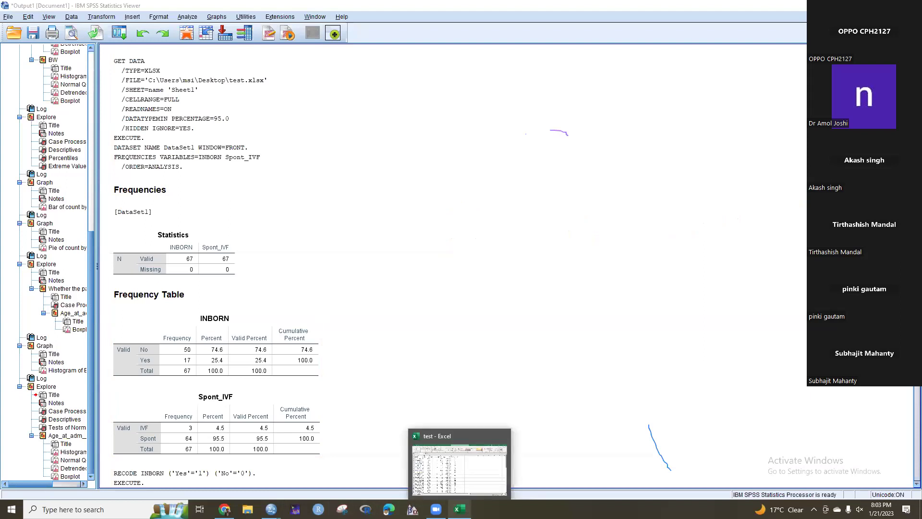
mouse_move(271, 509)
click(303, 462)
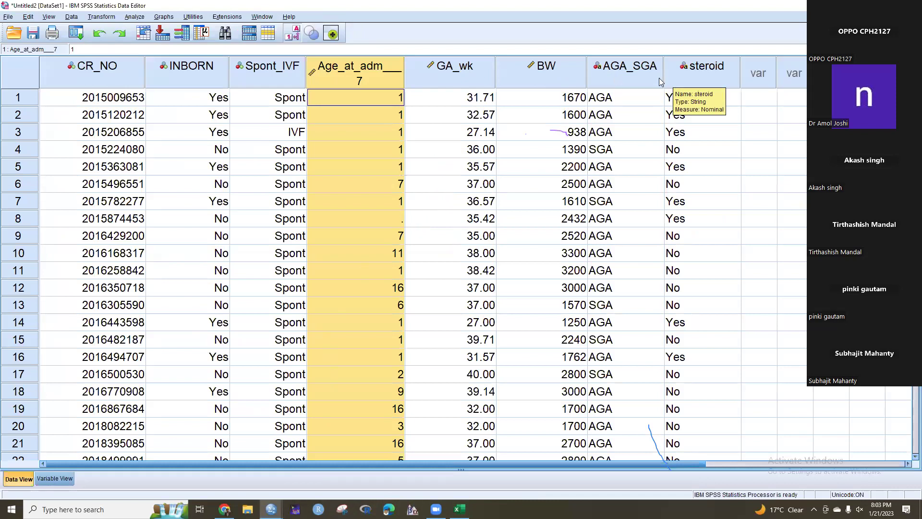
click(295, 34)
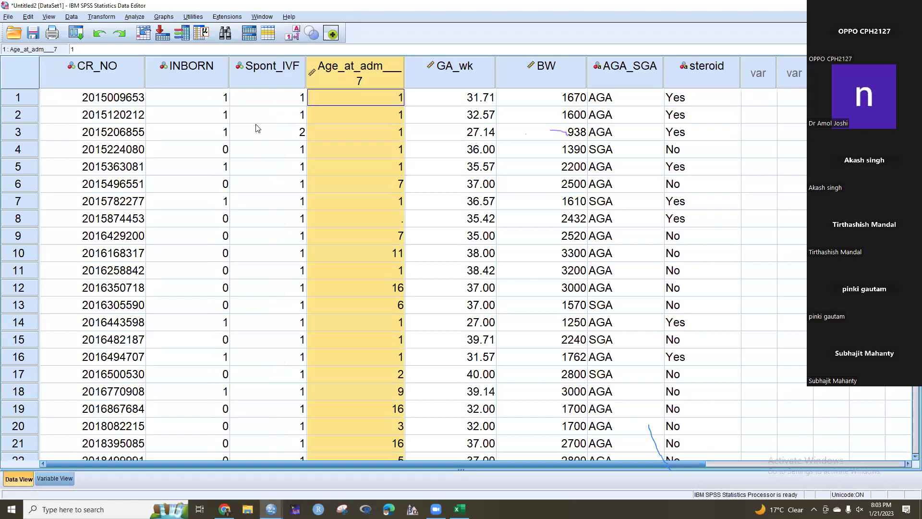
click(292, 33)
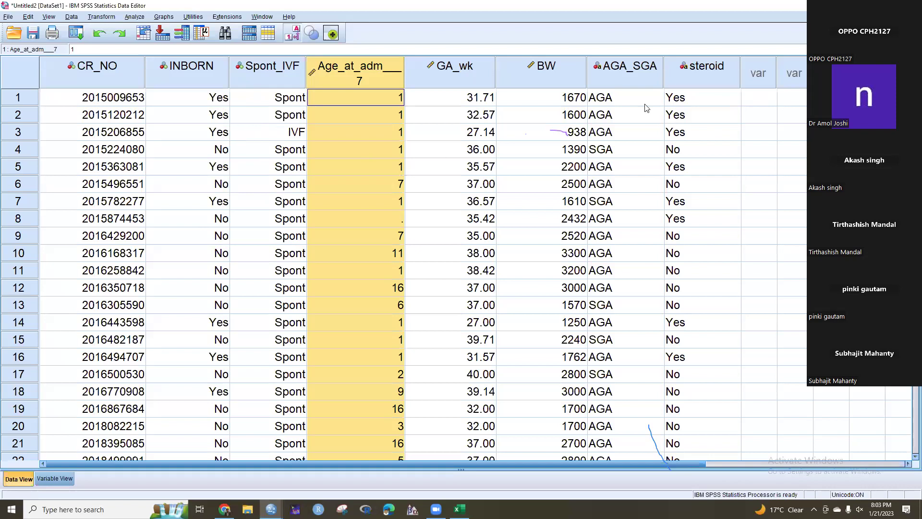
click(294, 34)
click(295, 35)
double_click(627, 82)
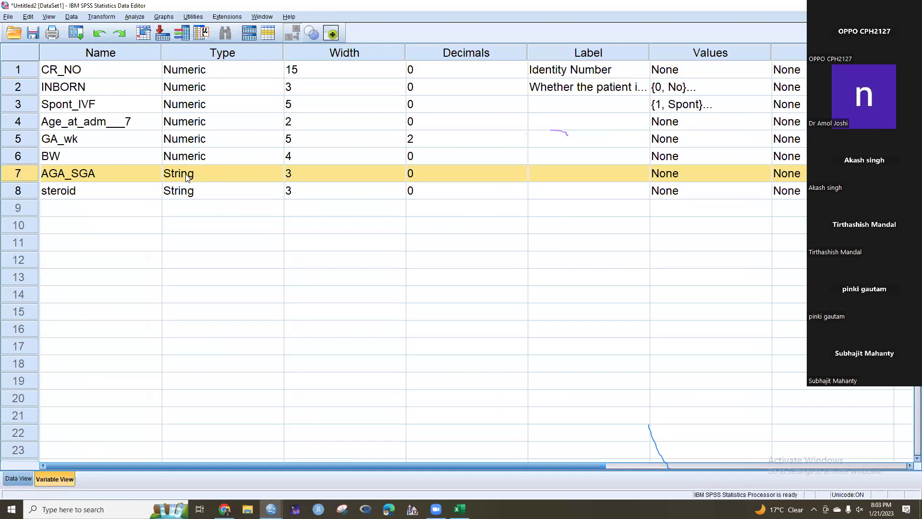
double_click(20, 173)
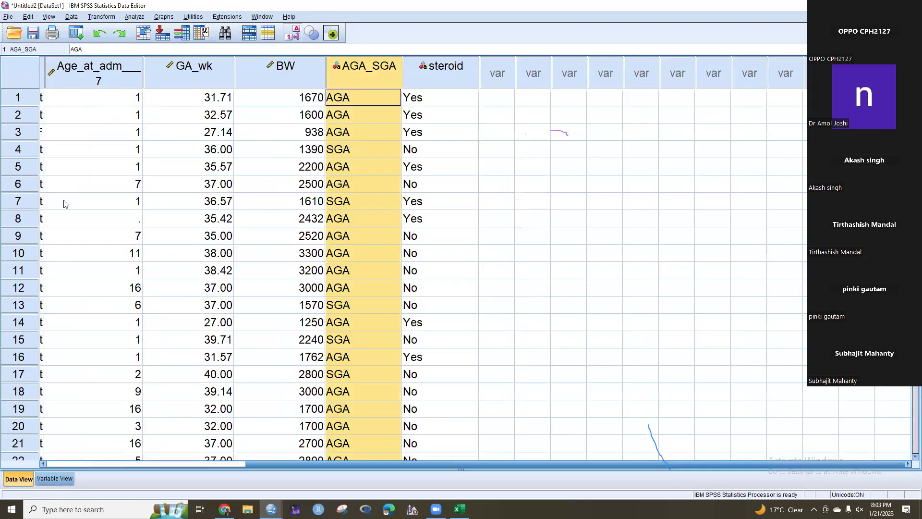
Run a Frequencies analysis on AGA_SGA and select its frequency table in the output.
click(135, 16)
mouse_move(191, 41)
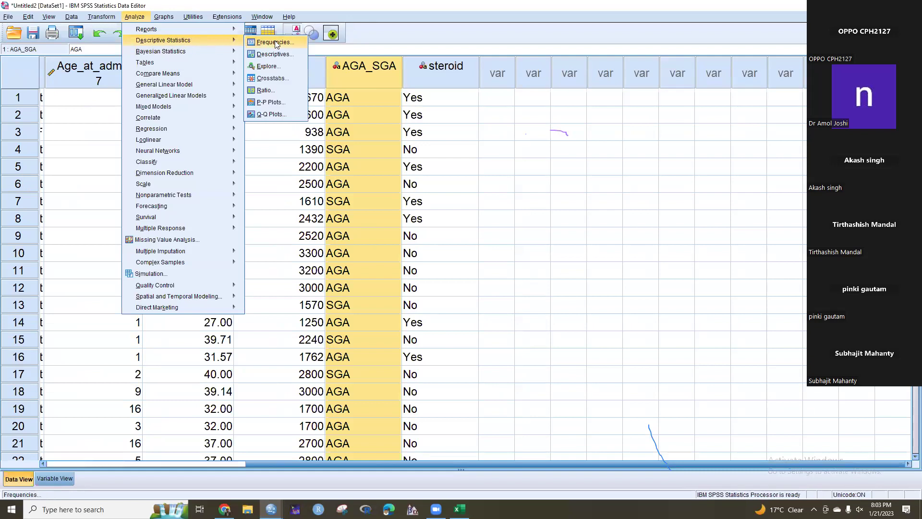
click(275, 42)
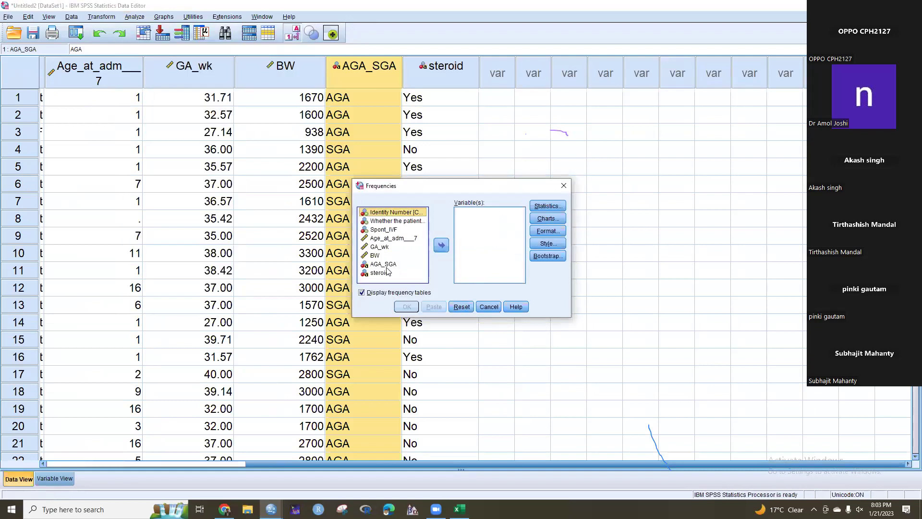
click(384, 264)
click(441, 244)
click(415, 311)
click(161, 465)
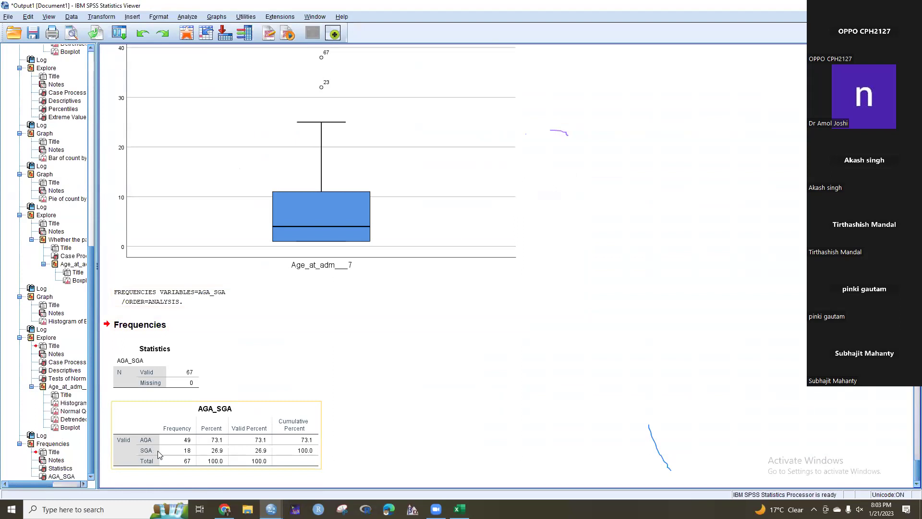
Set up Recode into Same Variables for AGA_SGA, clear the previous recode settings, and open its old and new values.
click(105, 17)
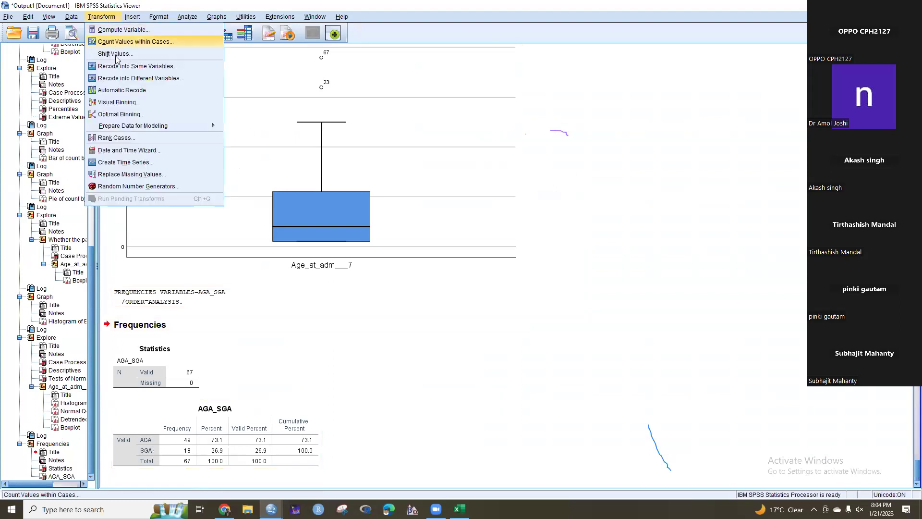
click(128, 65)
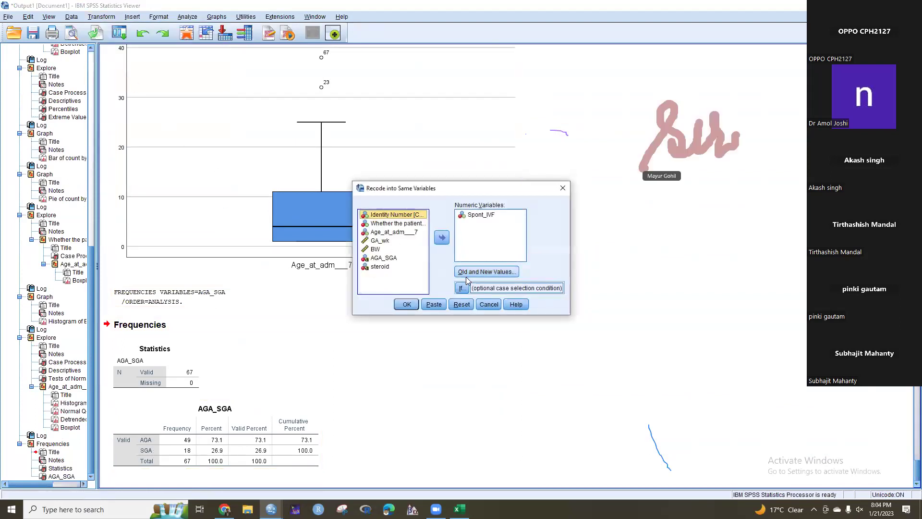
click(461, 304)
click(378, 267)
click(442, 237)
click(473, 271)
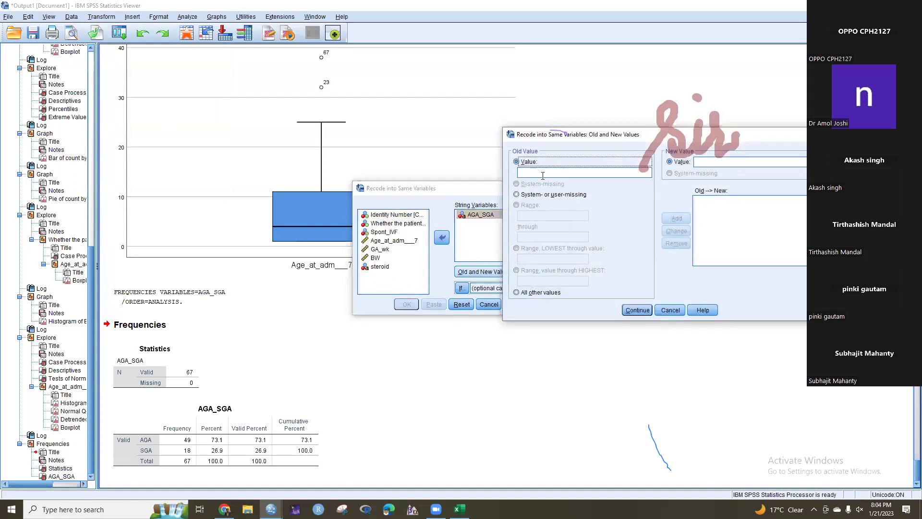
Recode the AGA_SGA values AGA to 1 and SGA to 2, and run the recode.
text(A)
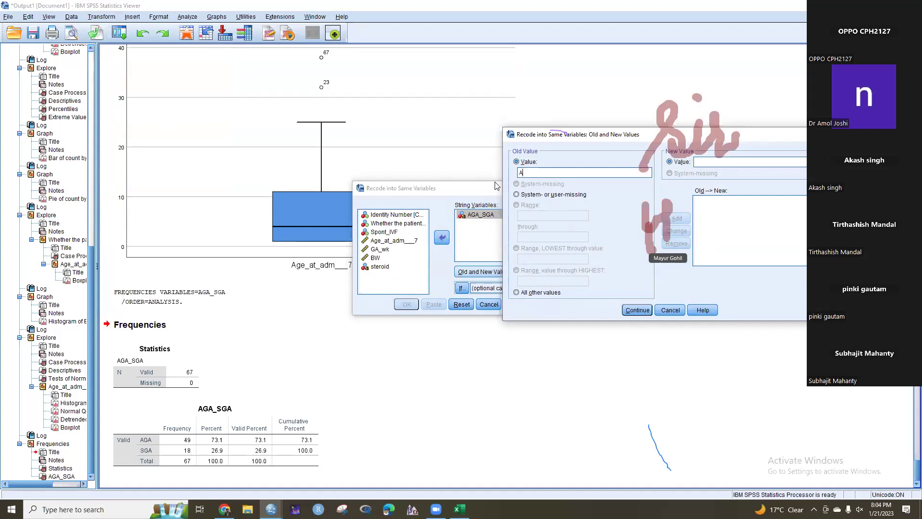
text(GA)
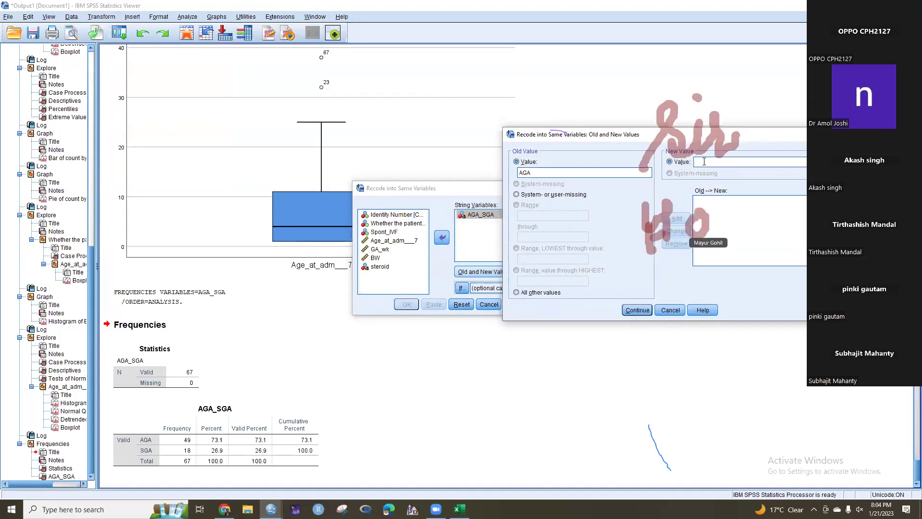
click(704, 161)
text(1)
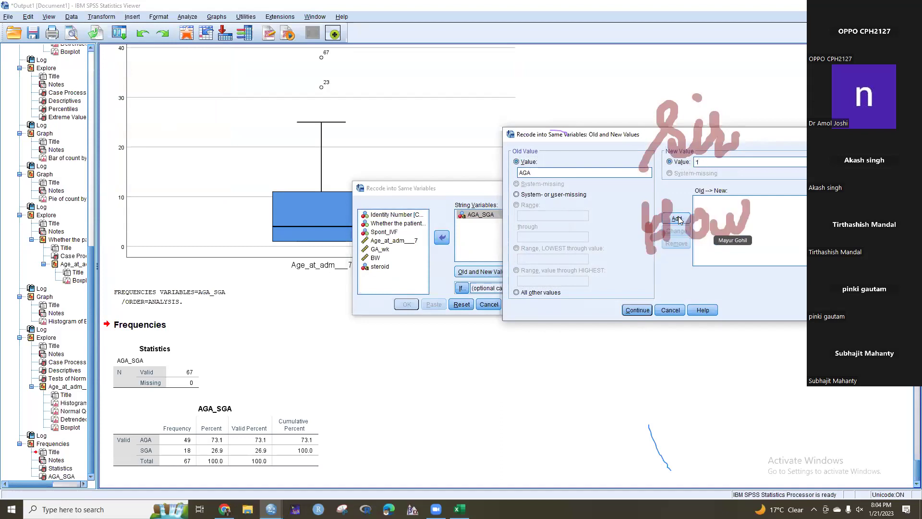
click(676, 218)
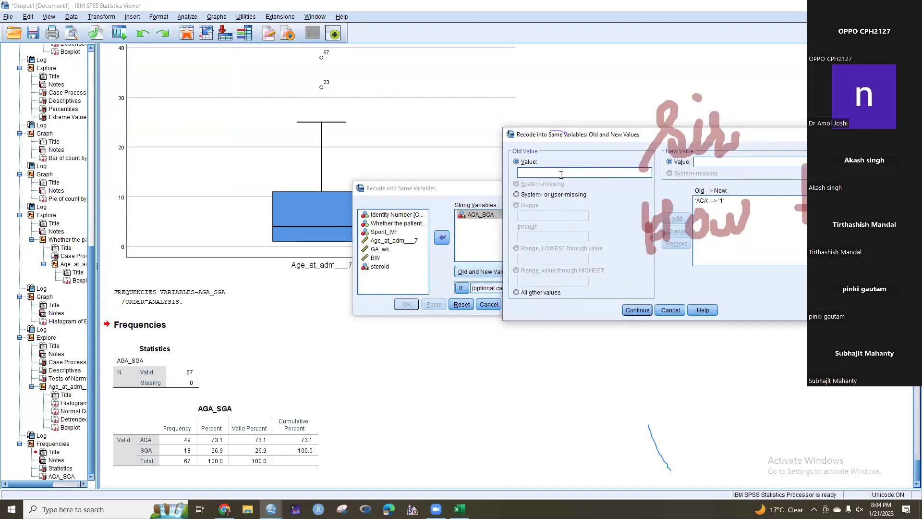
text(SGA)
click(704, 162)
text(2)
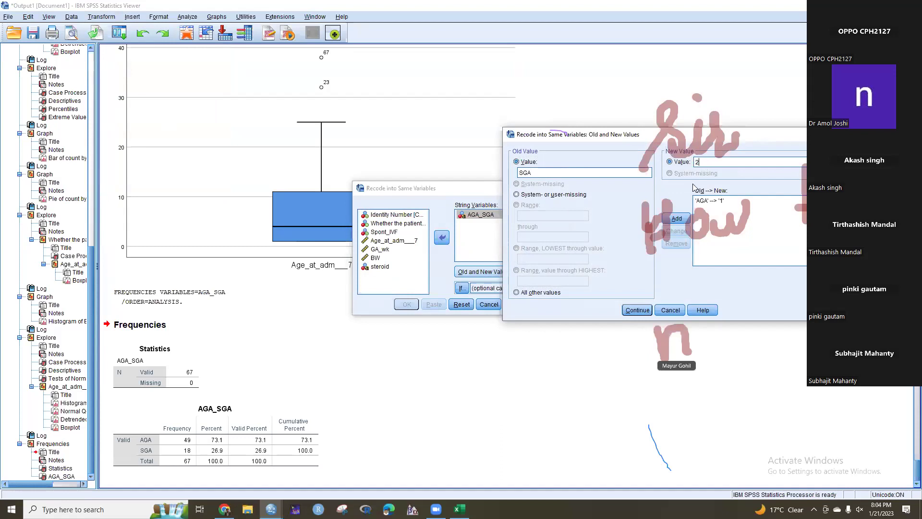
click(677, 218)
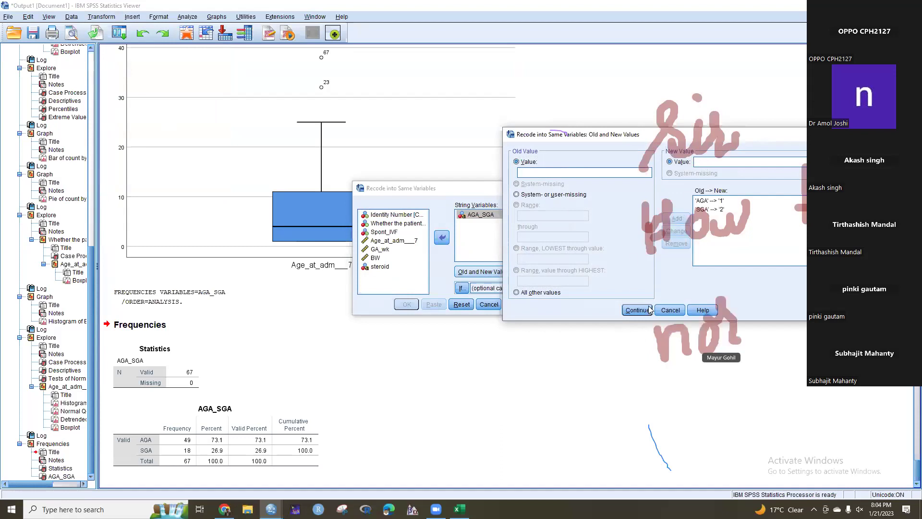
click(637, 310)
click(407, 304)
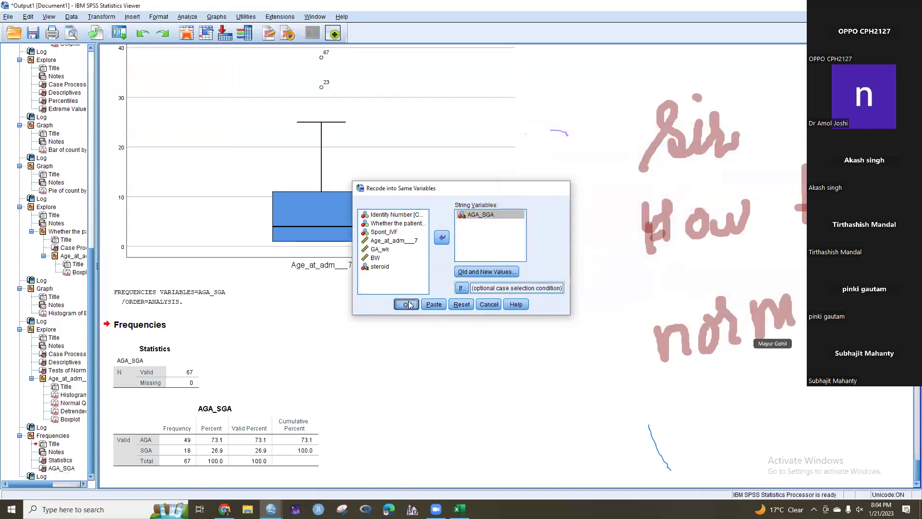
Change the variable type of AGA_SGA to Numeric in the dataset's variable definitions.
mouse_move(271, 509)
click(323, 464)
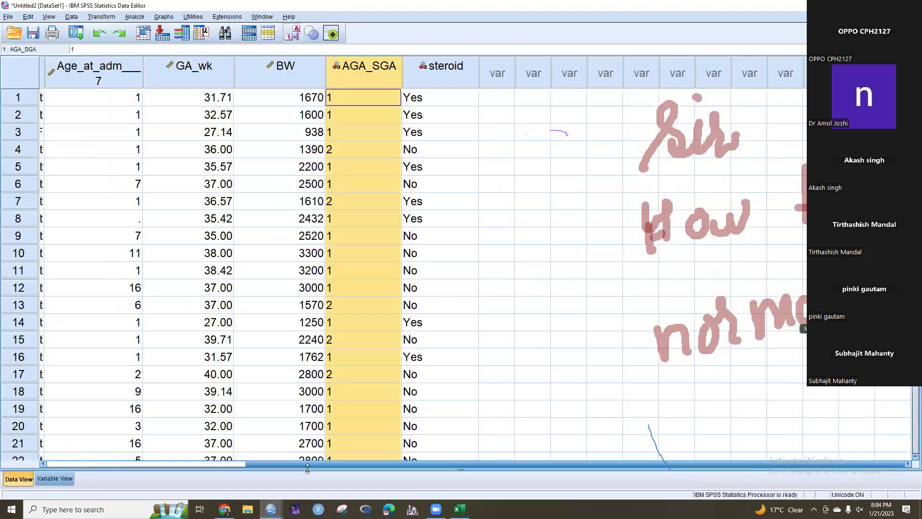
double_click(353, 79)
scroll(355, 181, up, 1)
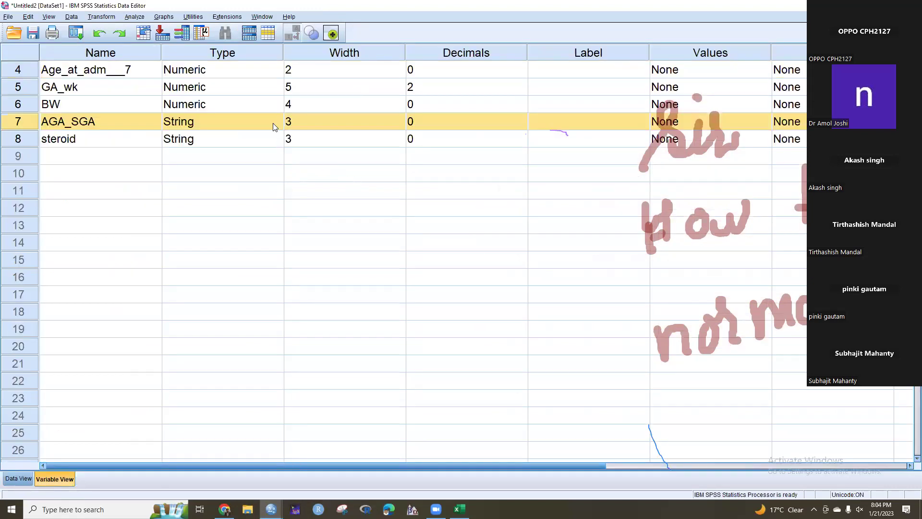
double_click(274, 126)
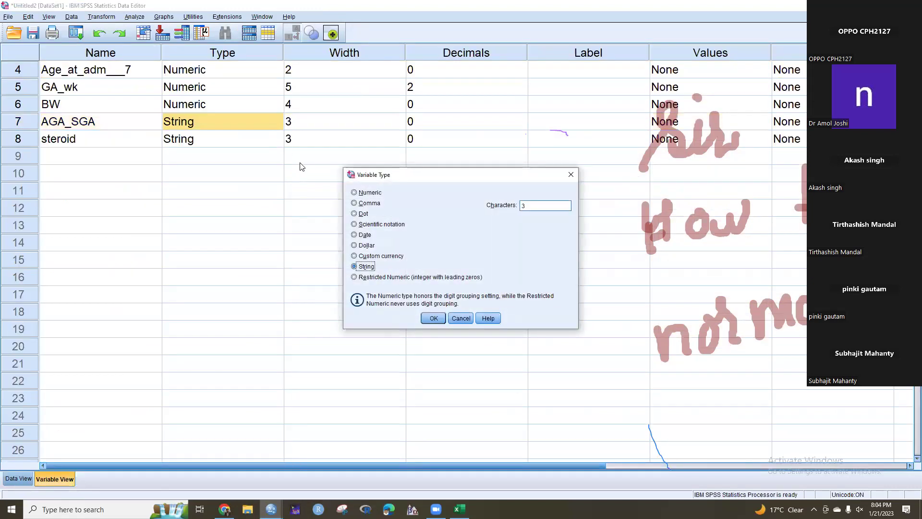
click(354, 193)
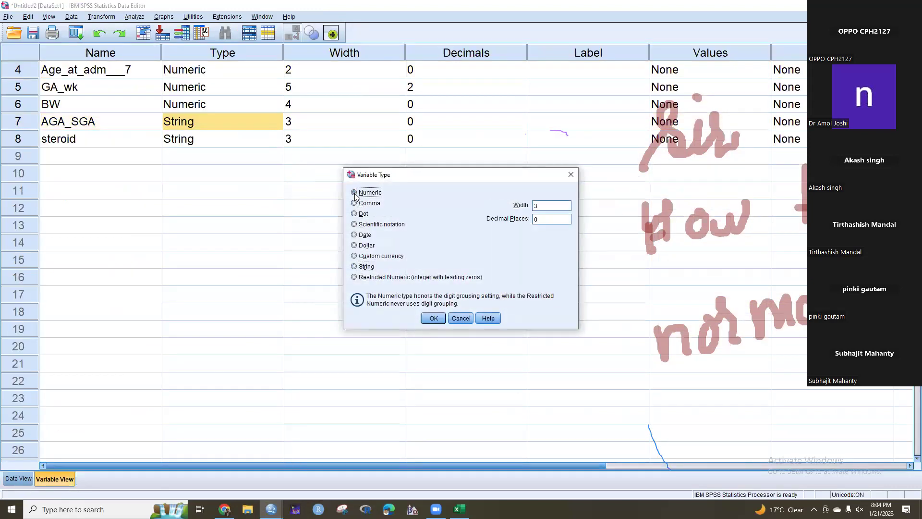
click(432, 319)
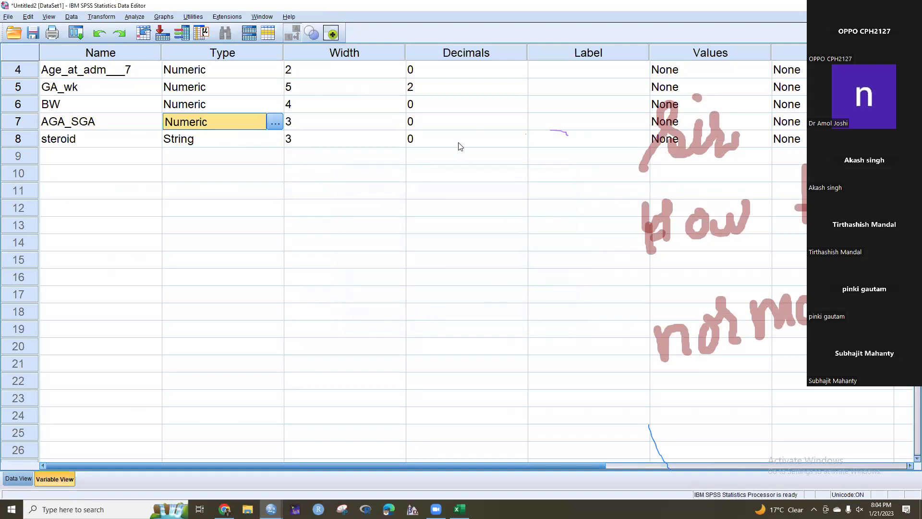
Assign AGA_SGA the value labels 1 = AGA and 2 = SGA, and show the labelled column in the data.
click(630, 125)
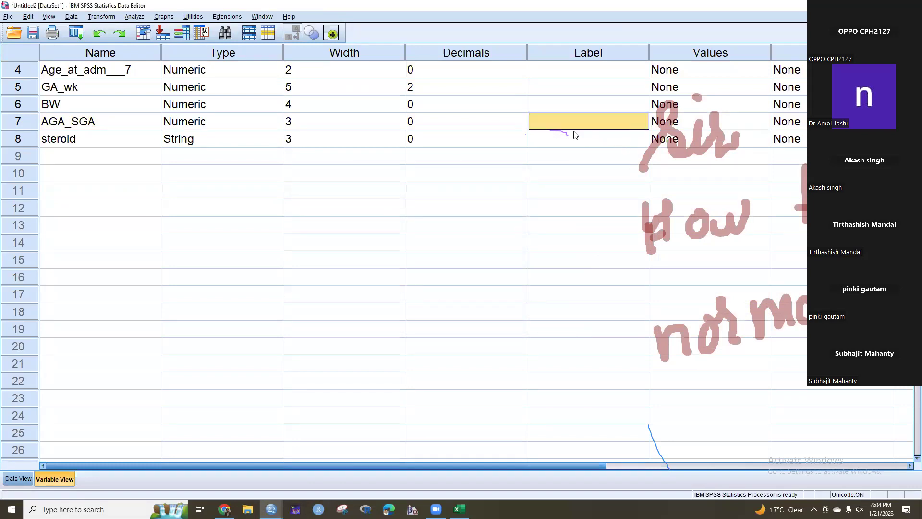
click(767, 124)
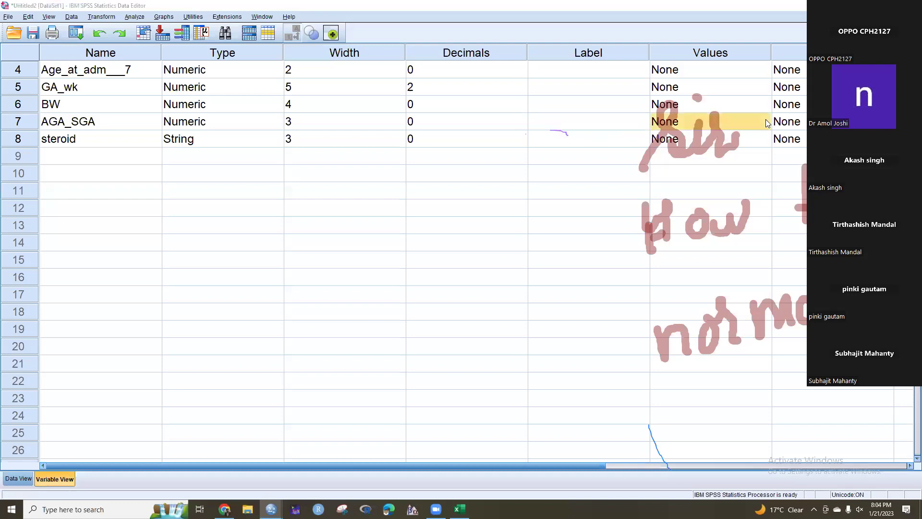
click(766, 123)
text(1)
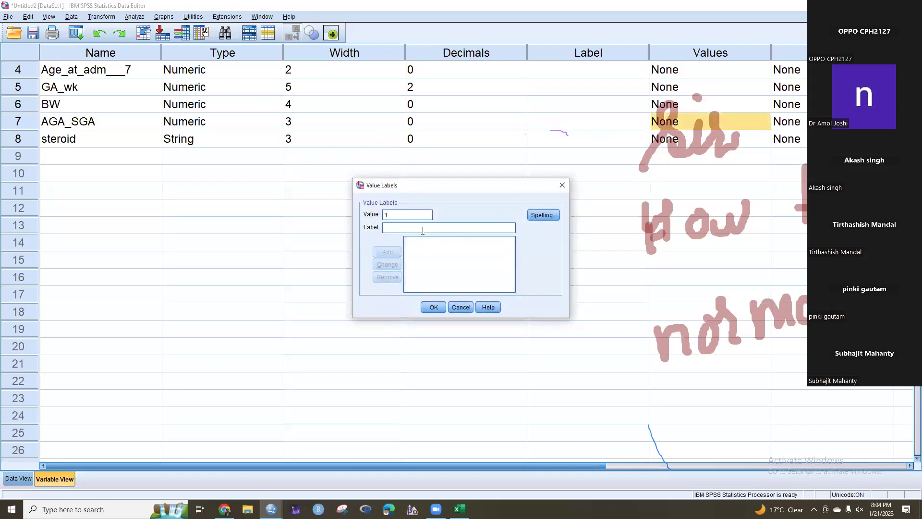
text(A)
click(389, 252)
text(2)
click(397, 229)
text(SGA)
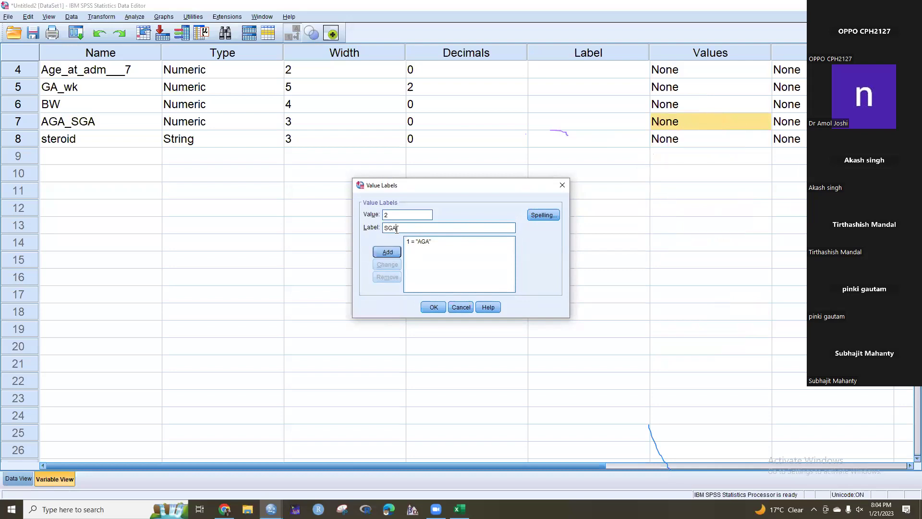
click(387, 251)
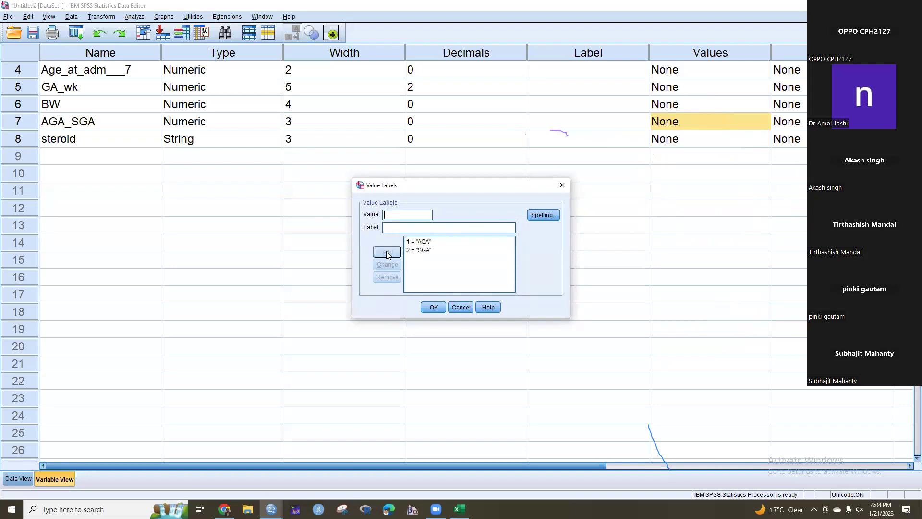
click(434, 307)
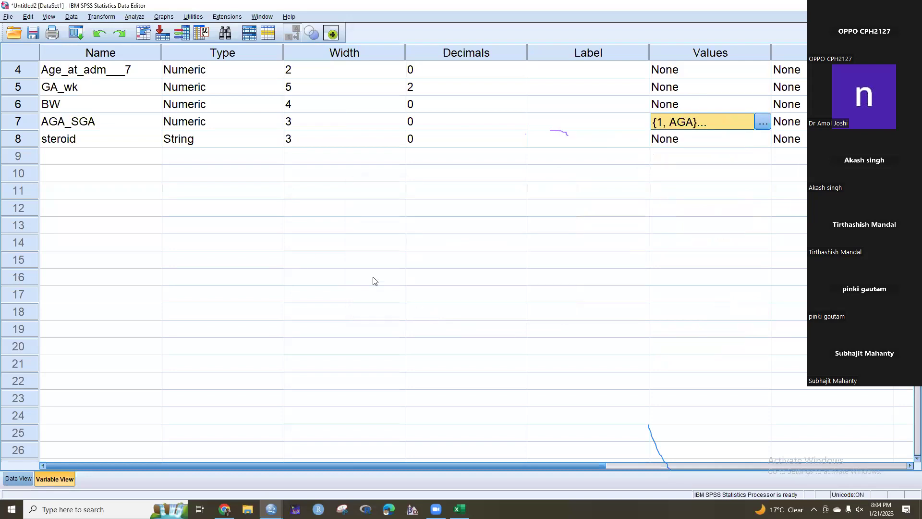
double_click(22, 122)
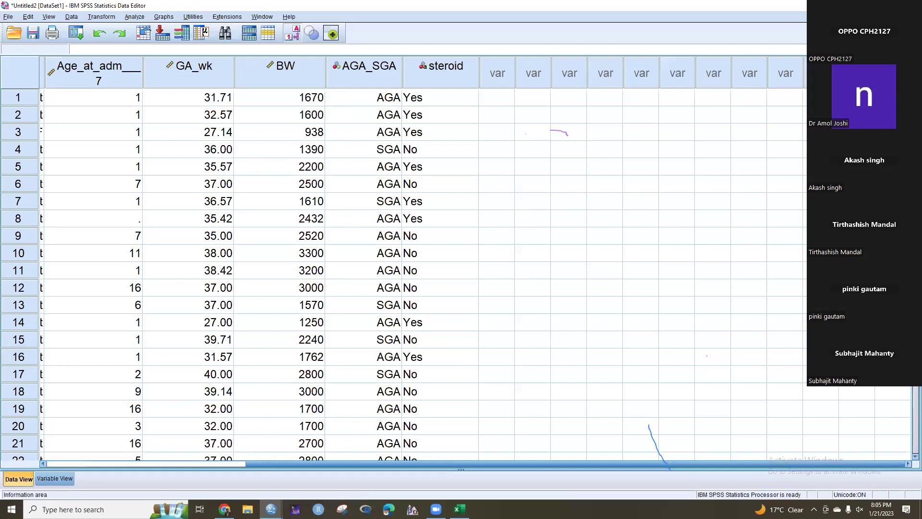
mouse_move(271, 508)
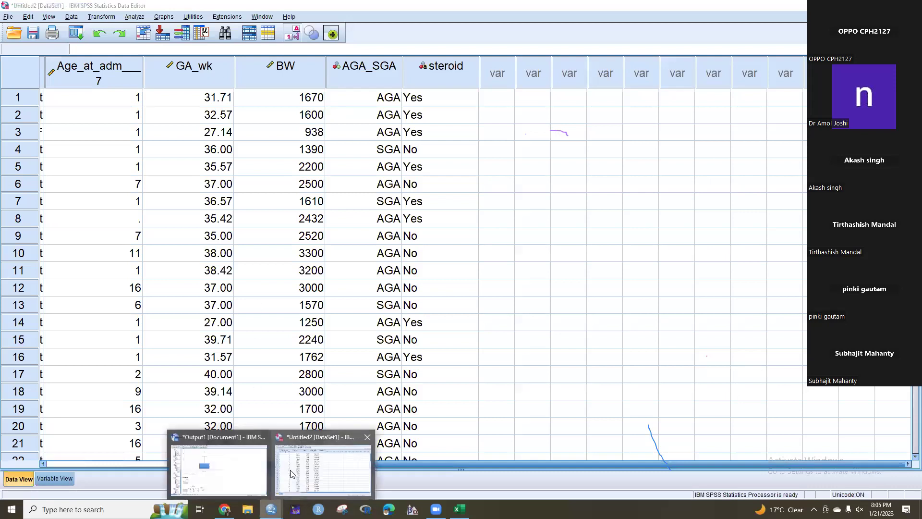
Review the output's Descriptives, Tests of Normality and charts for Age_at_adm___7.
click(244, 468)
scroll(296, 382, up, 20)
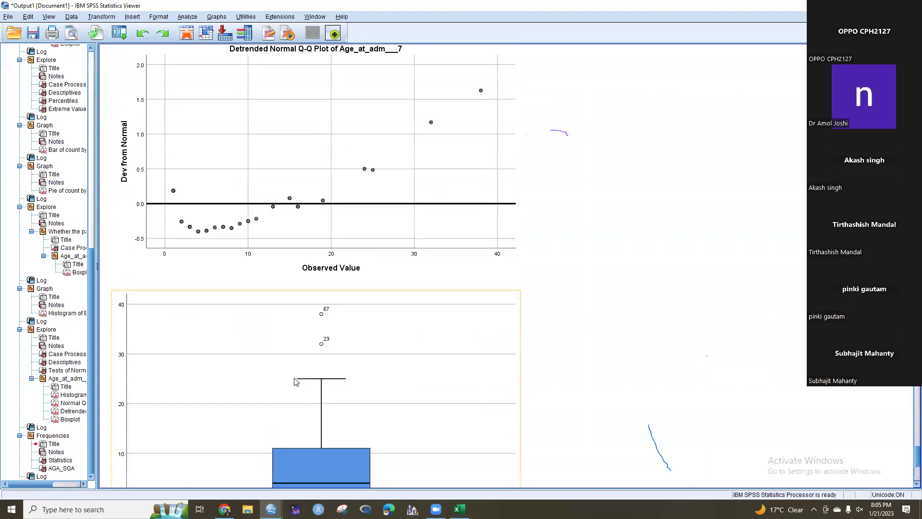
scroll(296, 382, up, 5)
scroll(296, 382, down, 5)
click(246, 241)
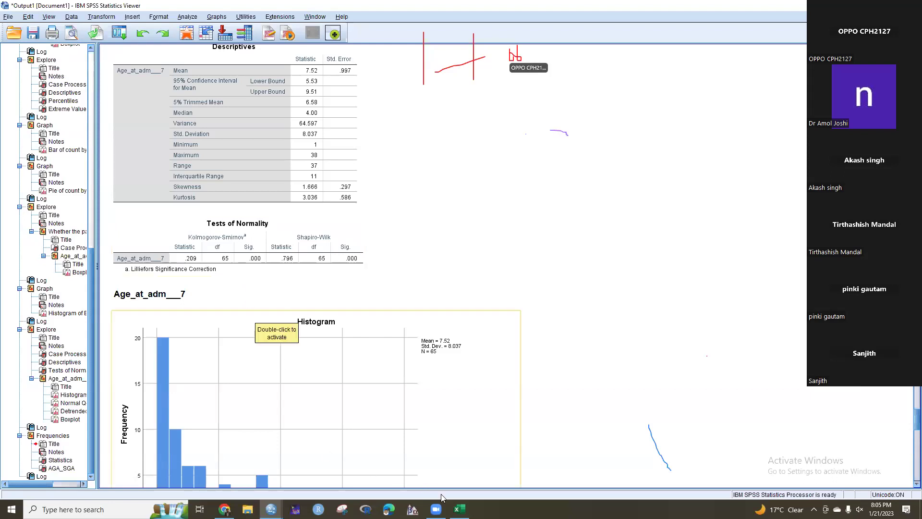
Return to the dataset and switch the value labels off and on to compare the coded AGA_SGA column with the steroid strings.
mouse_move(460, 509)
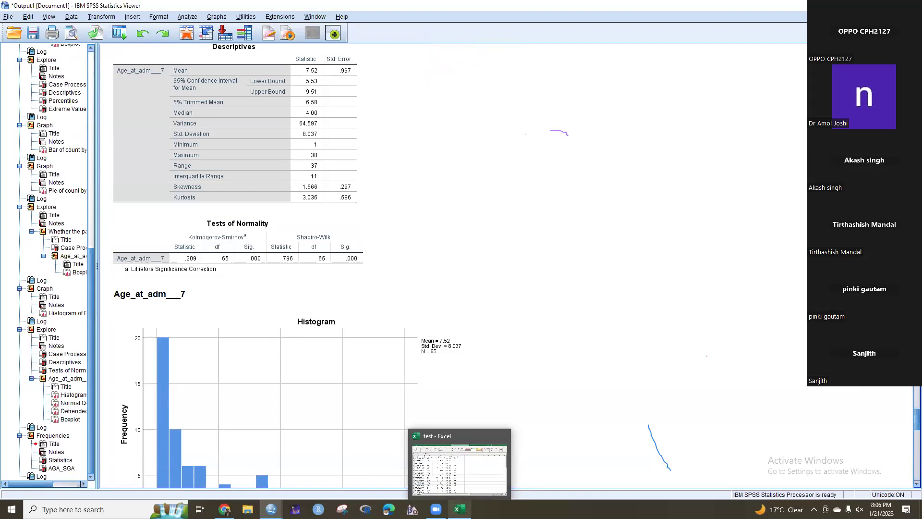
mouse_move(271, 509)
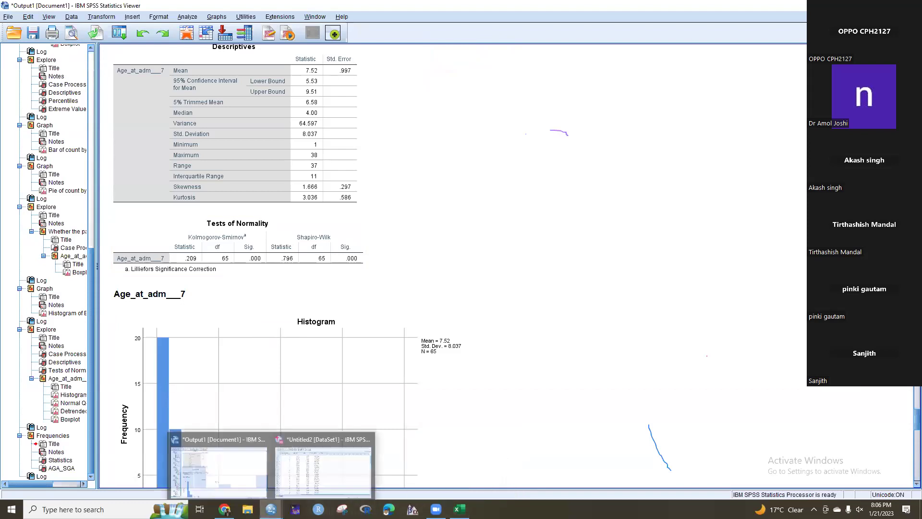
click(318, 479)
click(425, 98)
click(424, 115)
click(425, 134)
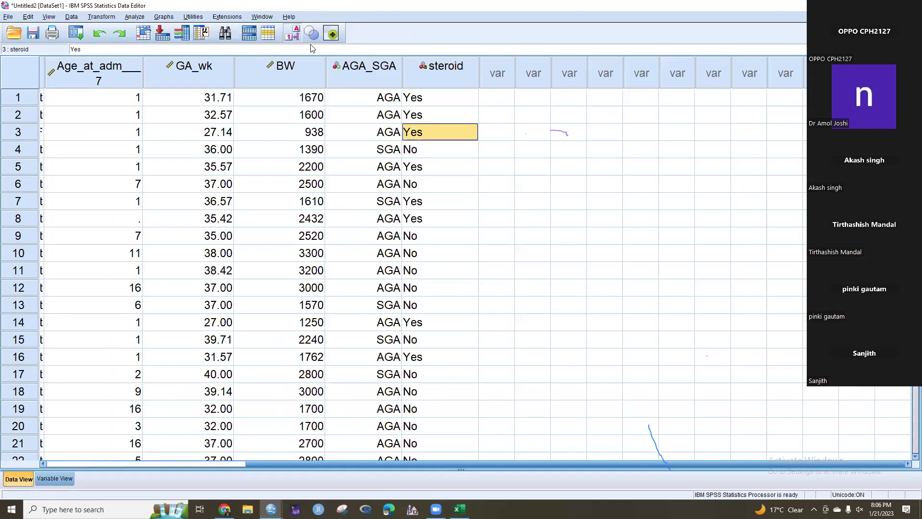
click(296, 41)
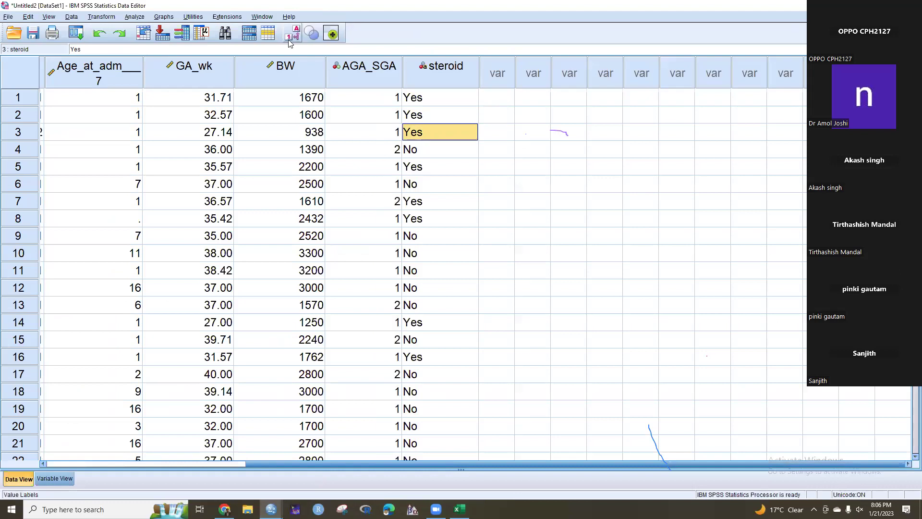
click(294, 33)
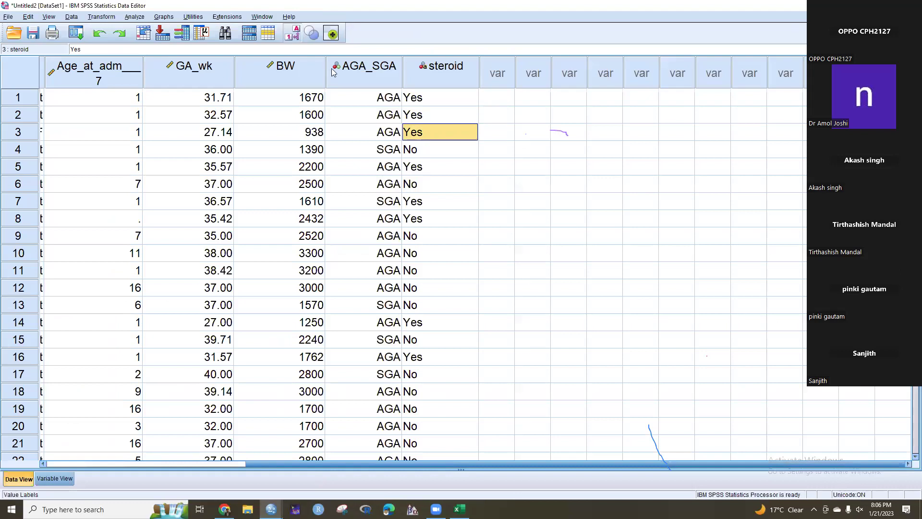
click(289, 38)
click(289, 38)
click(289, 38)
click(289, 38)
Check the steroid variable's type settings in its variable definition, and cancel without changing them.
double_click(427, 83)
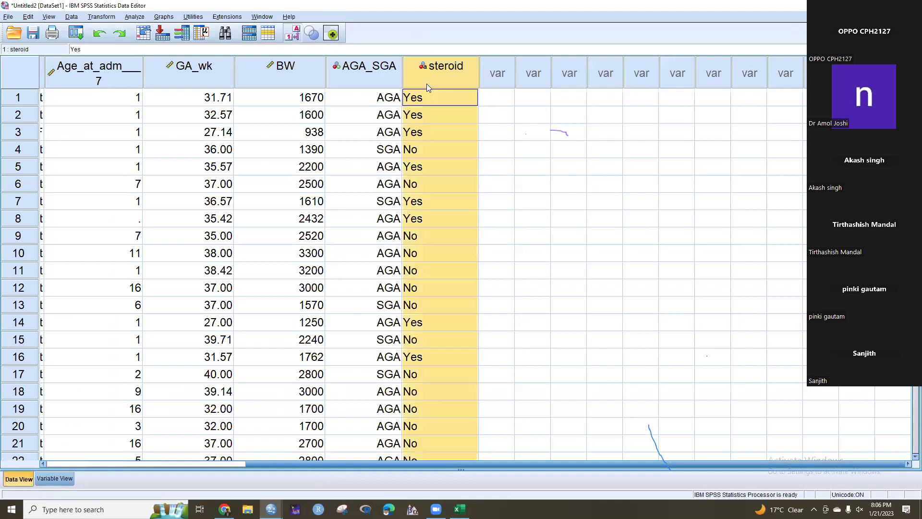
scroll(227, 168, up, 2)
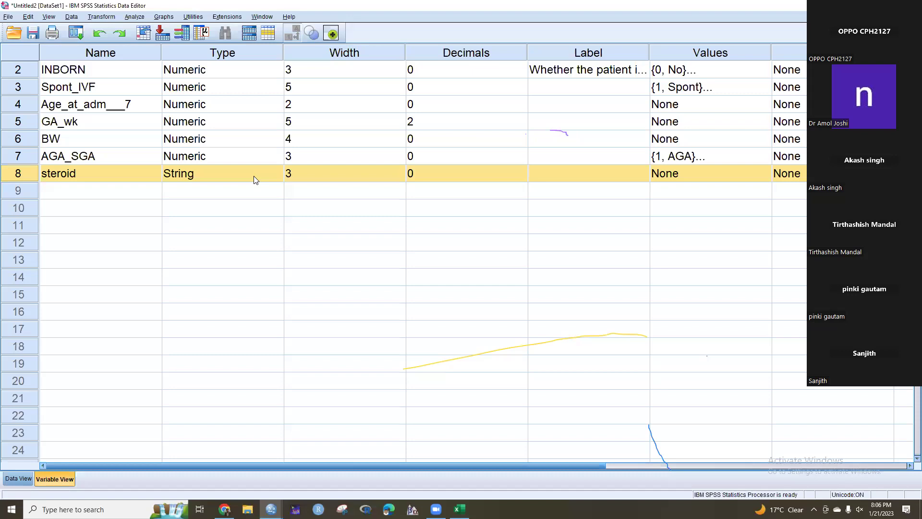
click(266, 176)
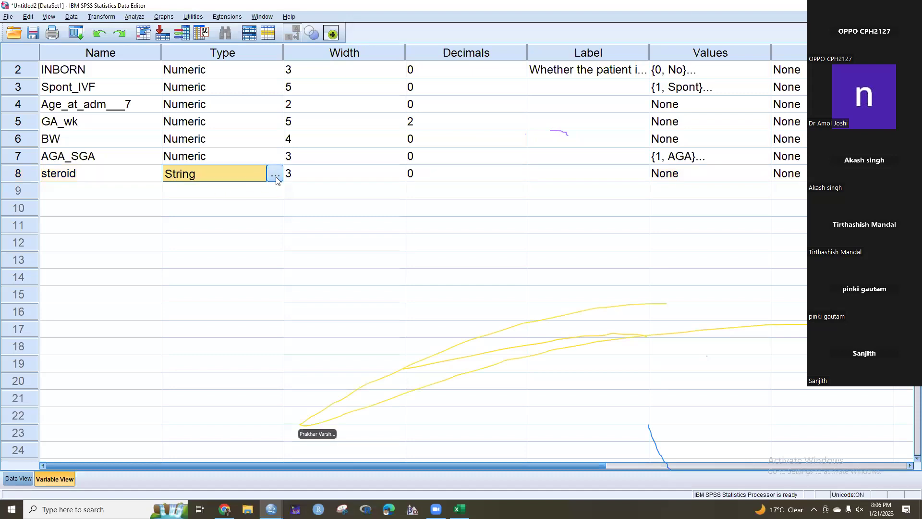
click(275, 176)
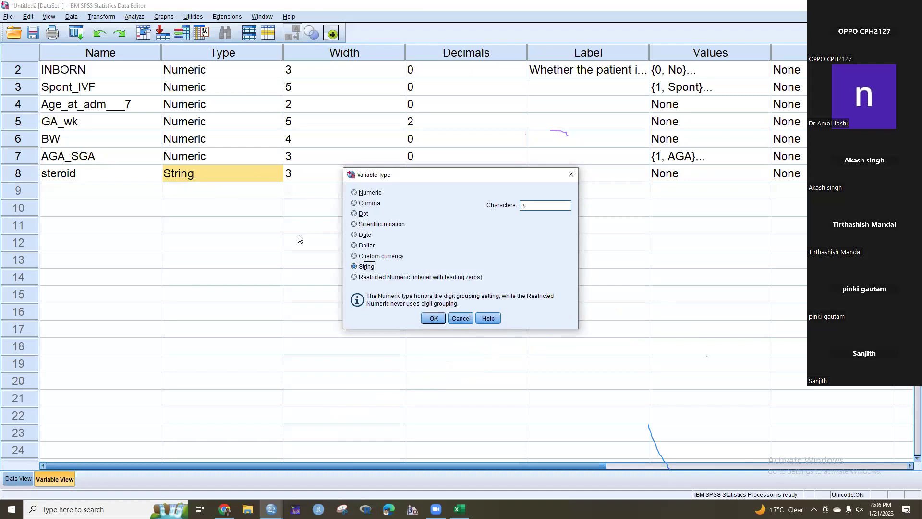
click(460, 316)
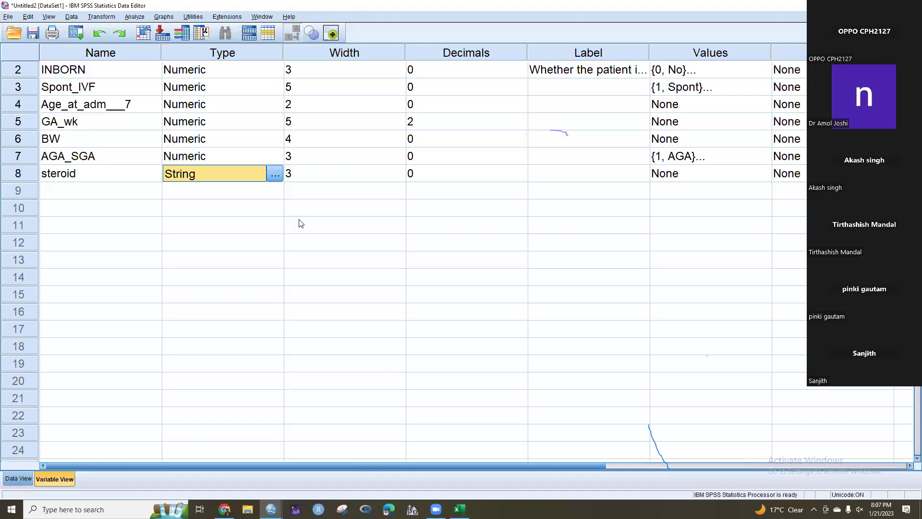
Run Explore on Age_at_adm___7 with a histogram and normality plots with tests, and review the resulting tests and histogram.
click(134, 17)
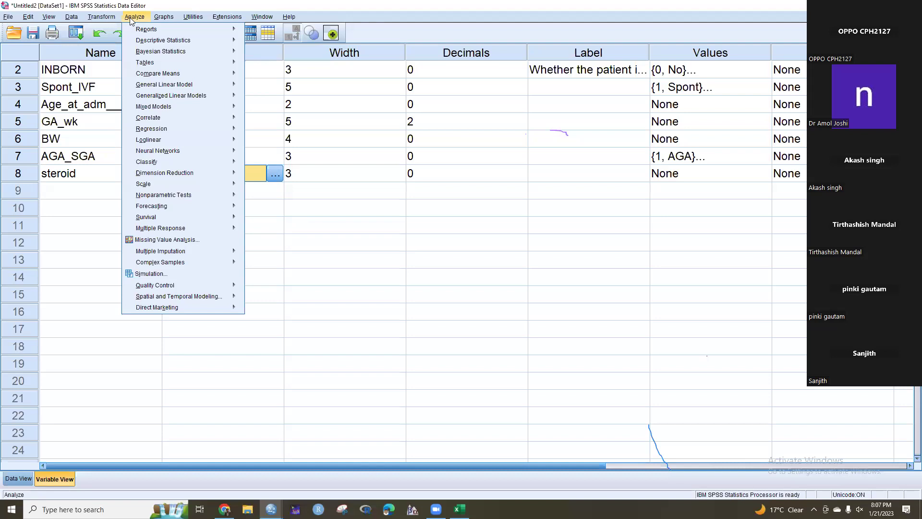
mouse_move(141, 42)
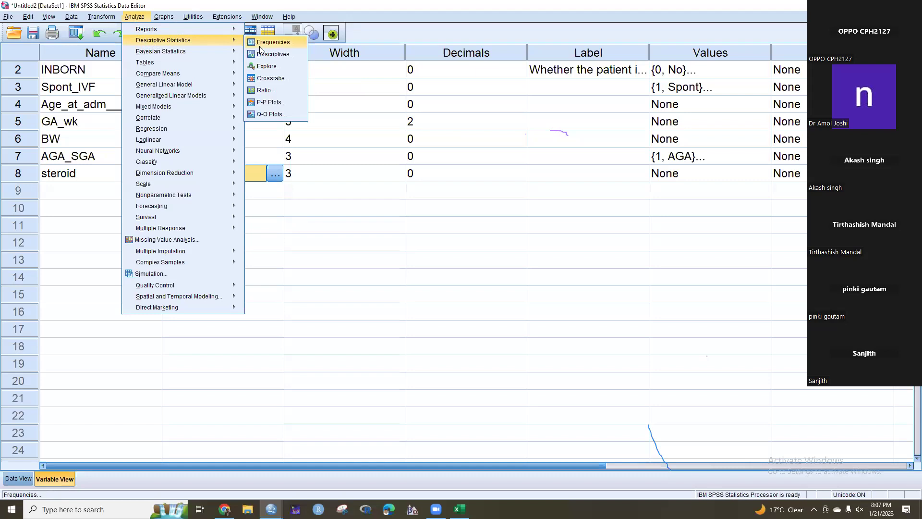
click(268, 67)
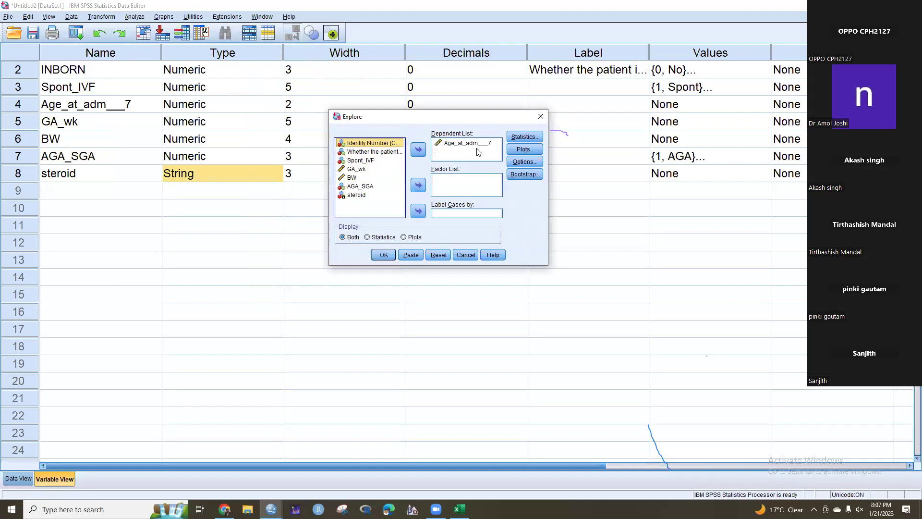
click(523, 149)
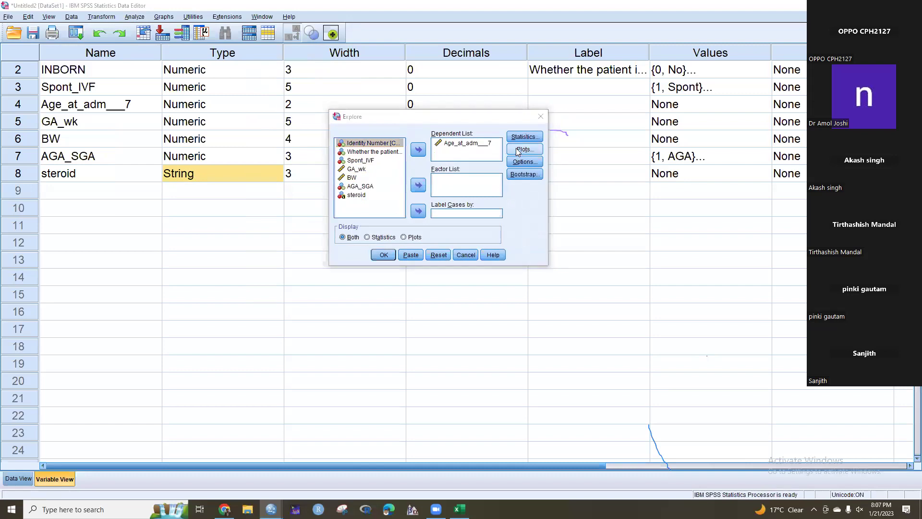
click(377, 182)
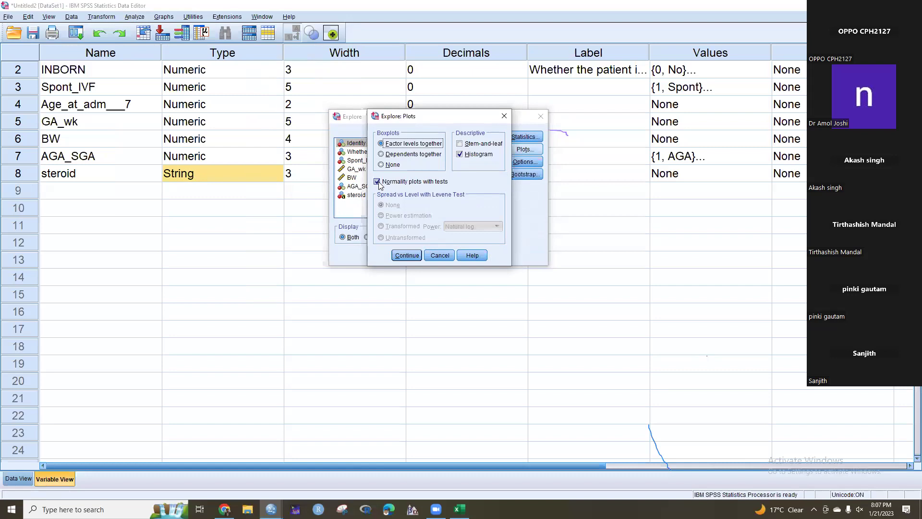
click(406, 255)
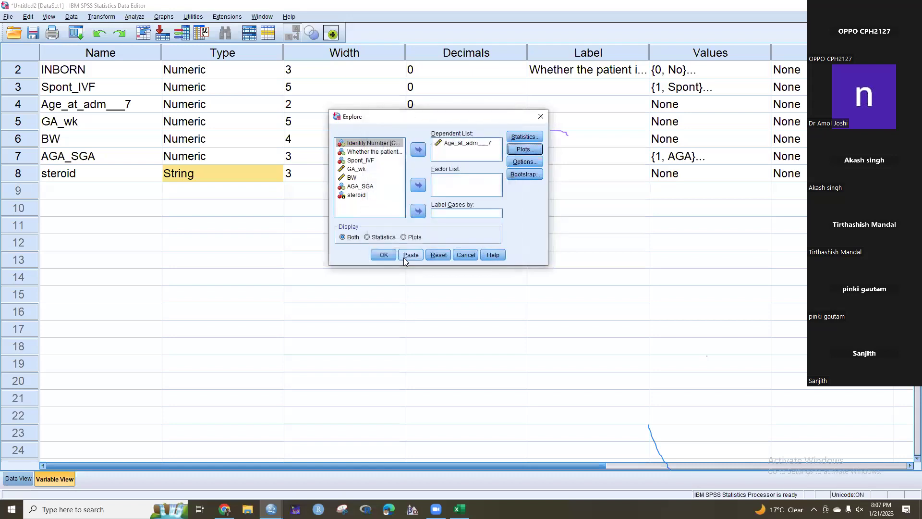
click(383, 255)
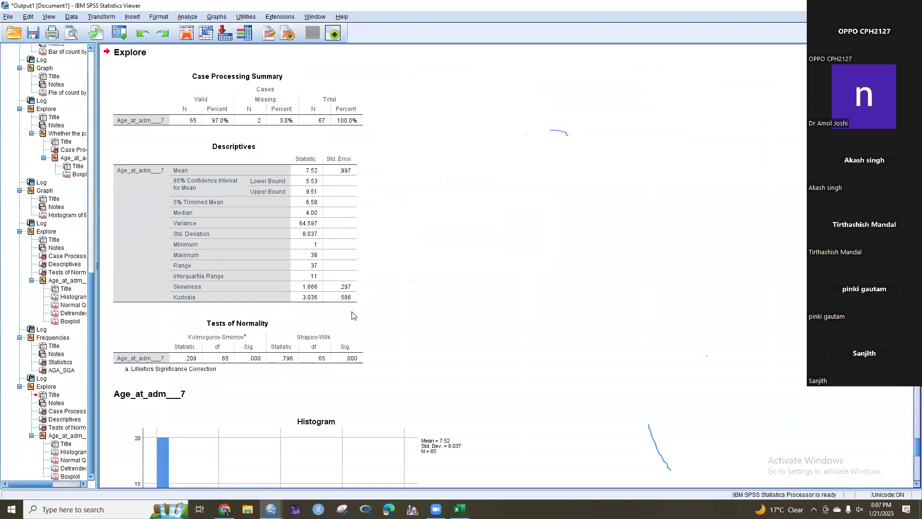
scroll(353, 315, down, 5)
scroll(315, 241, up, 2)
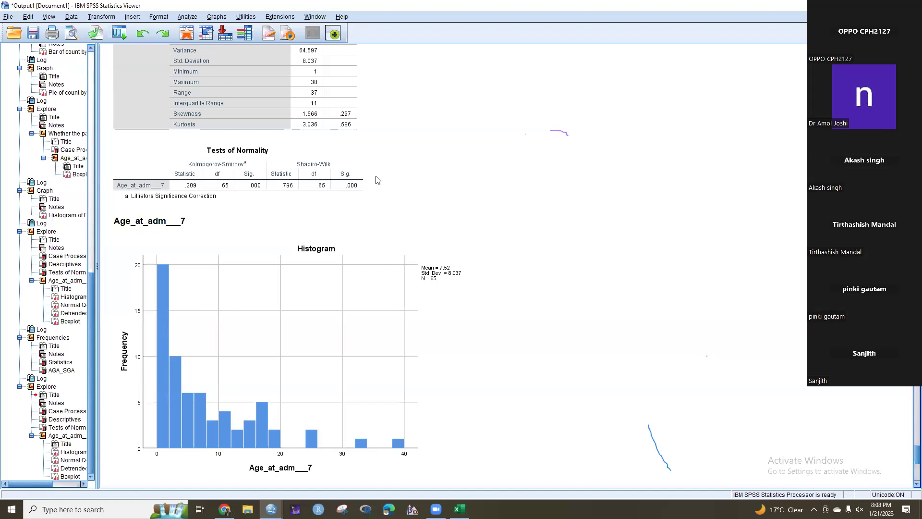
click(207, 113)
Start a One-Way ANOVA and look through its post hoc multiple comparison tests for equal and unequal variances.
click(186, 18)
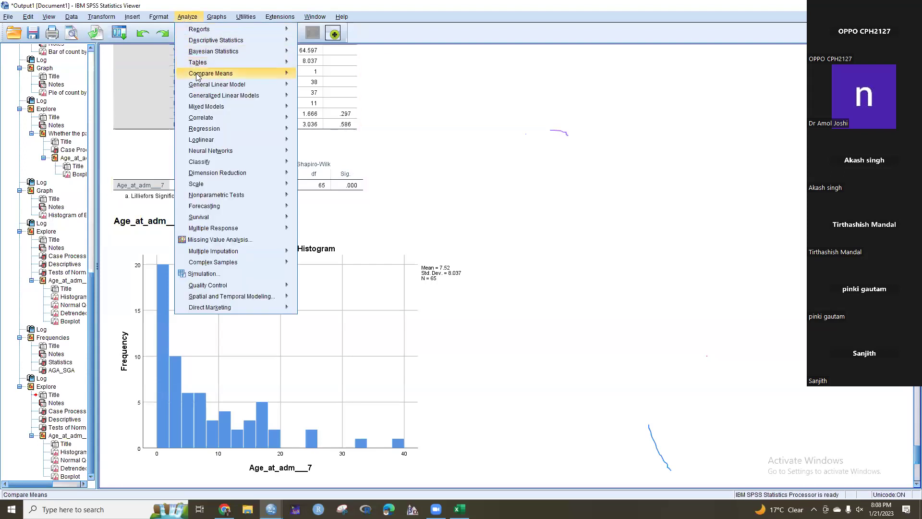
mouse_move(197, 77)
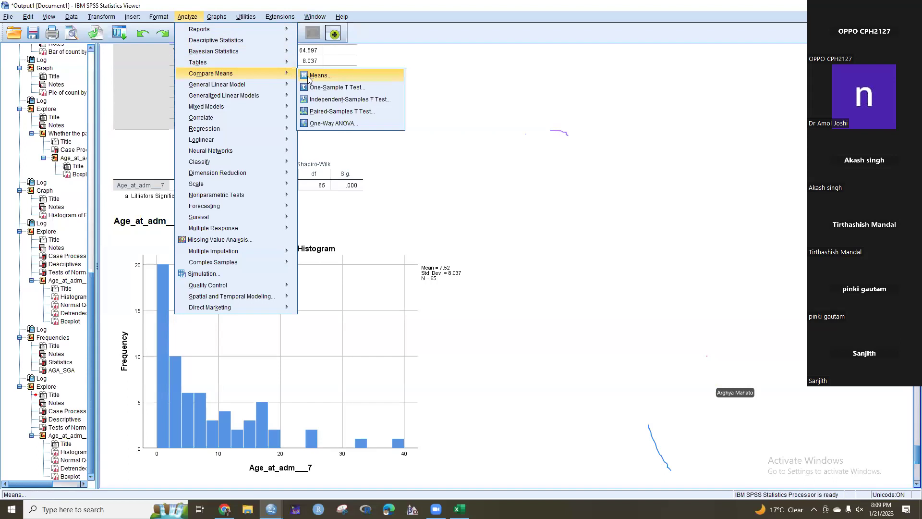
click(322, 123)
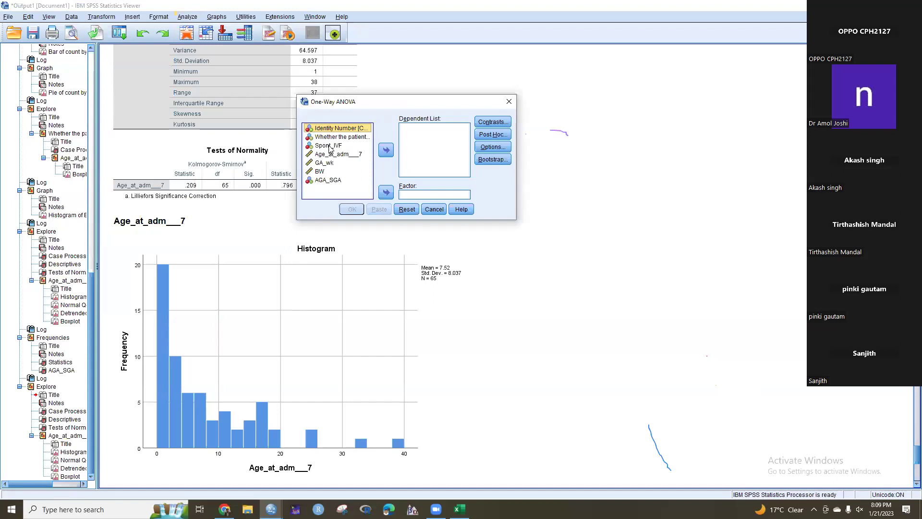
click(495, 137)
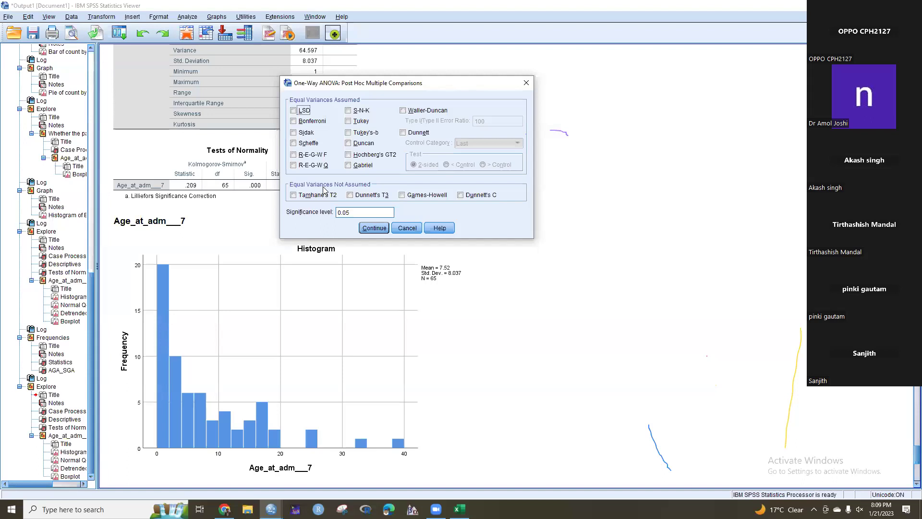
click(526, 87)
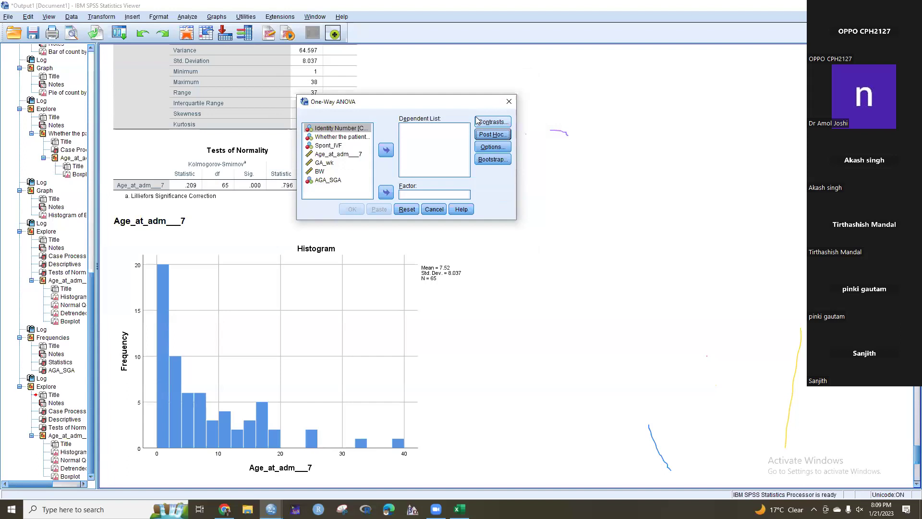
Try the homogeneity of variance test in the One-Way ANOVA options, and close the analysis without running it.
click(493, 148)
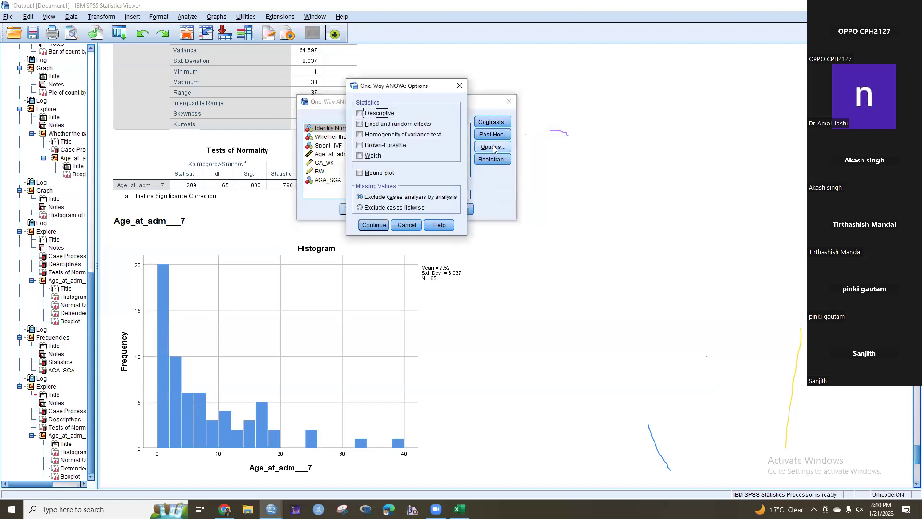
click(360, 135)
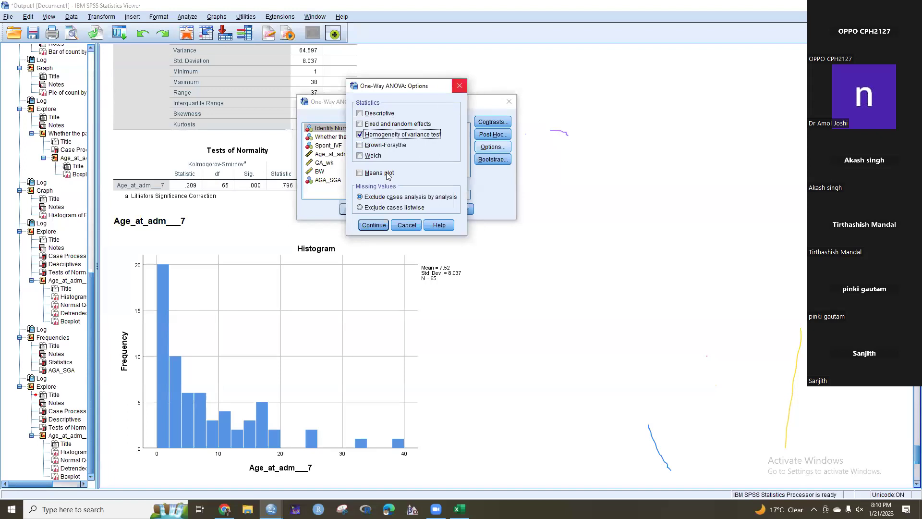
click(460, 86)
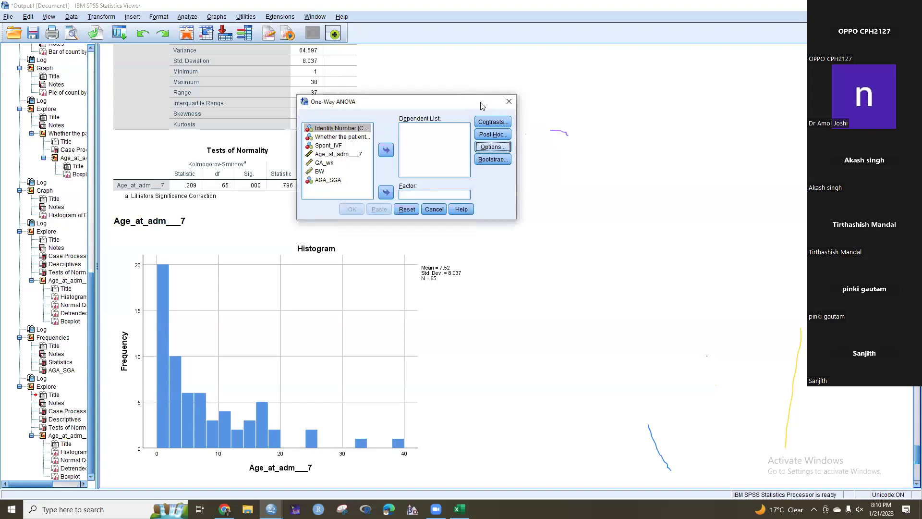
click(505, 106)
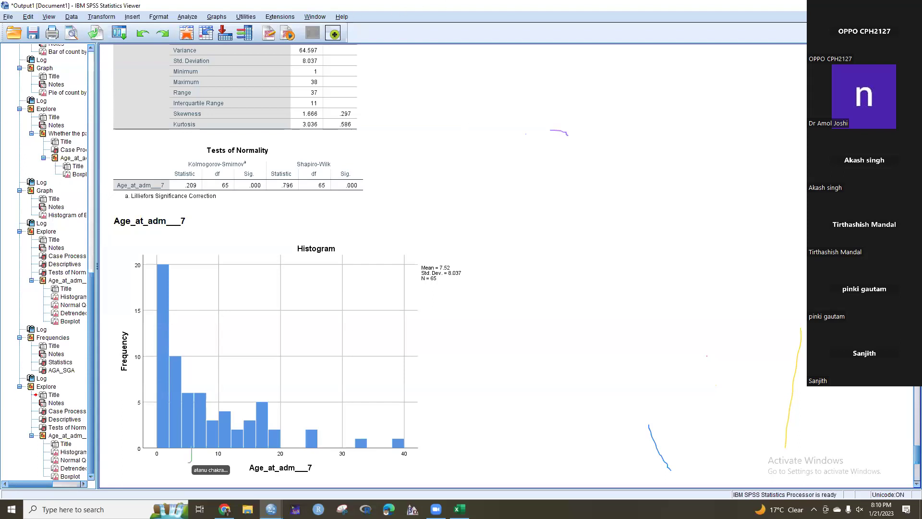
Switch to the Excel workbook test, delete its CR_NO column, and save and close the file.
key(alt+Tab)
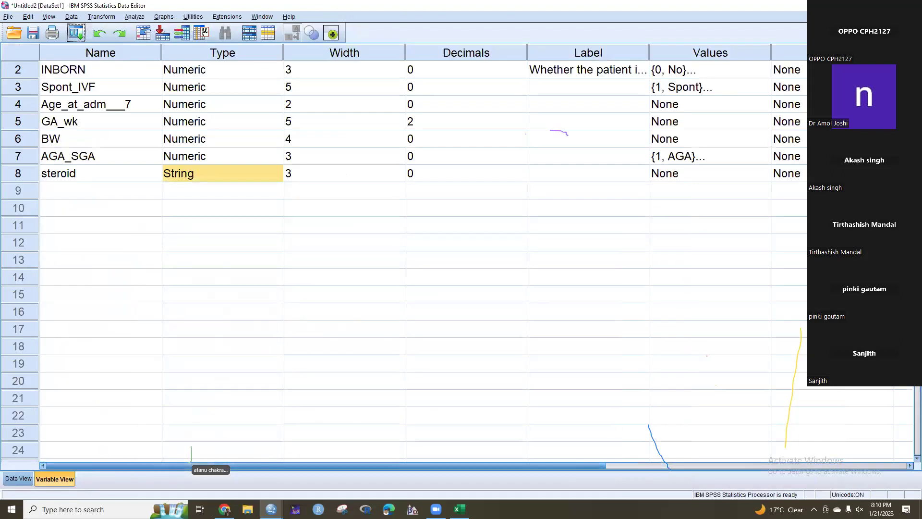
key(alt+Tab)
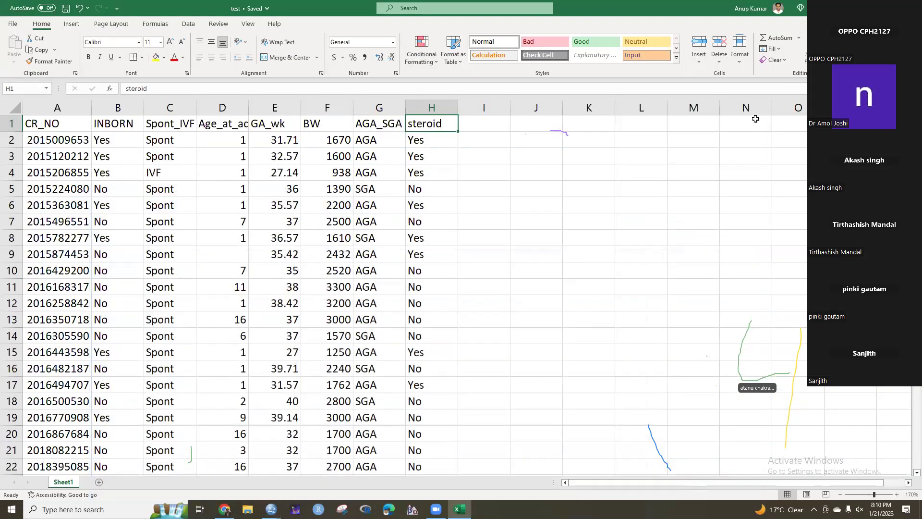
right_click(68, 107)
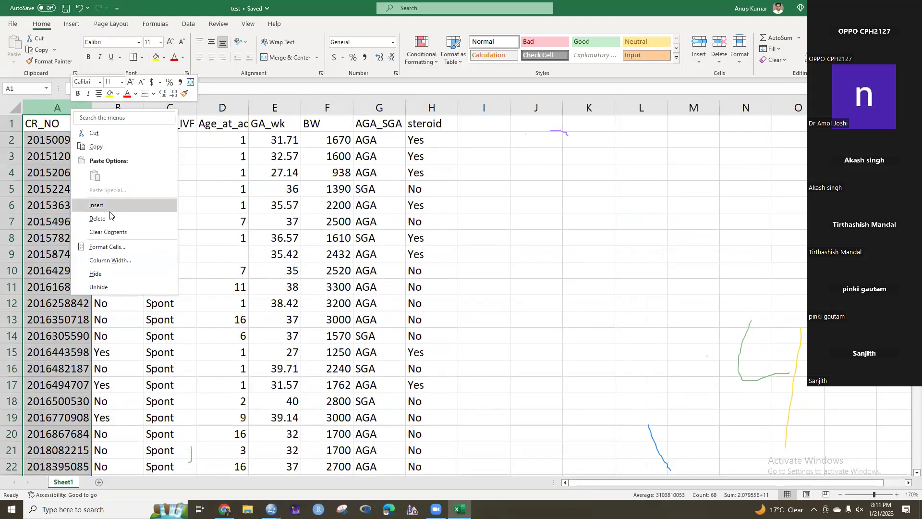
key(Escape)
key(ctrl+minus)
click(67, 8)
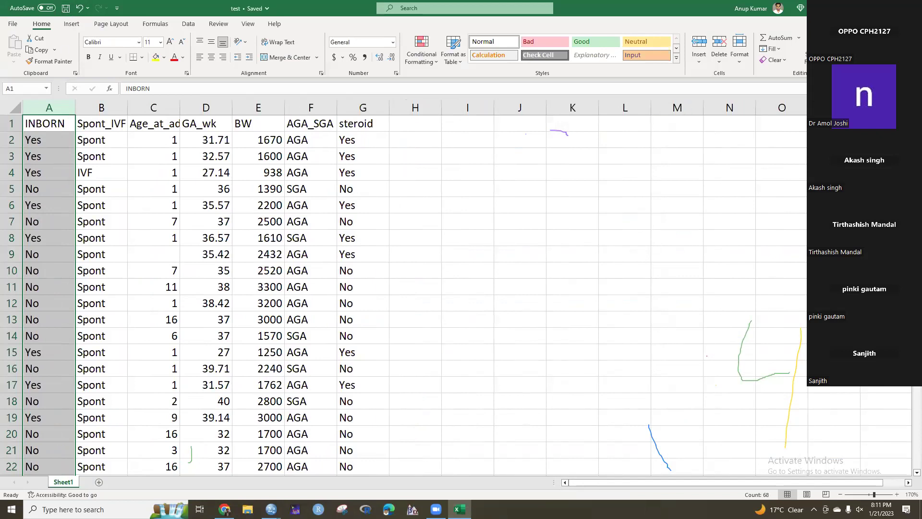
key(alt+F4)
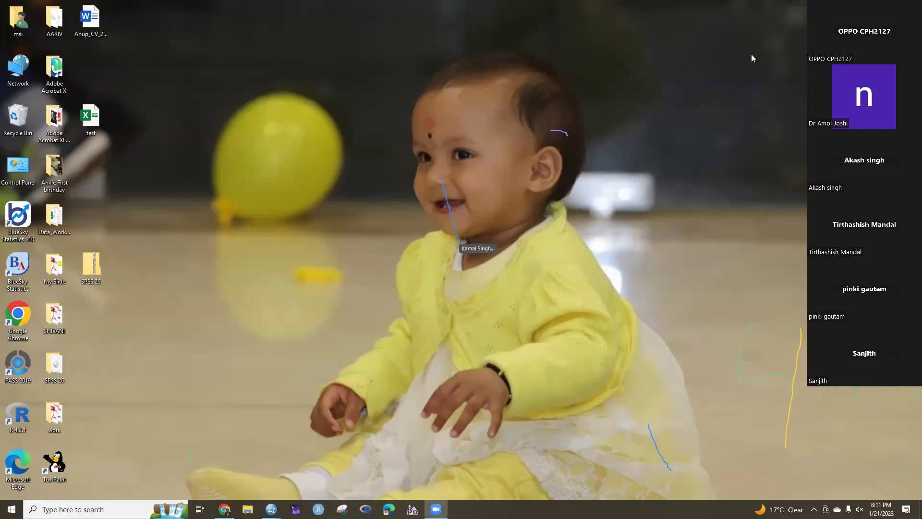
drag(91, 126, 522, 160)
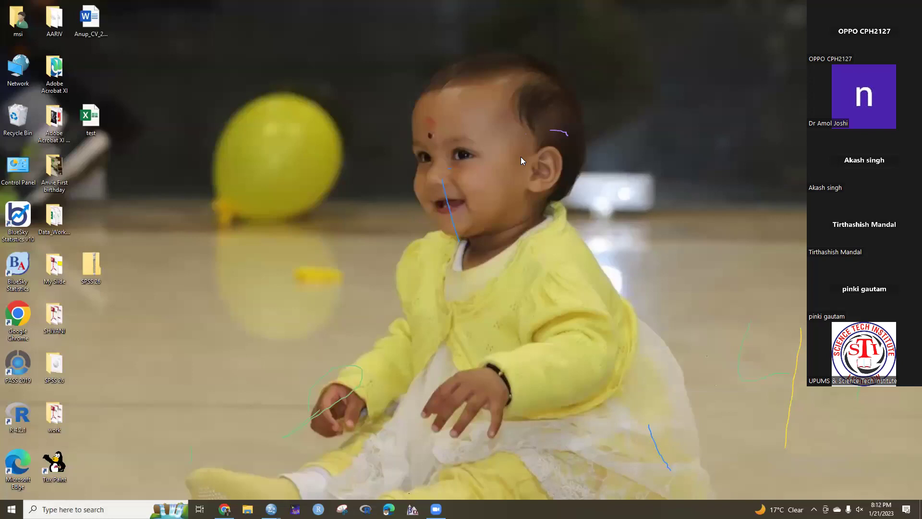
Switch back to SPSS and review the dataset's values and variable definitions along with the Age_at_adm___7 histogram output.
mouse_move(271, 509)
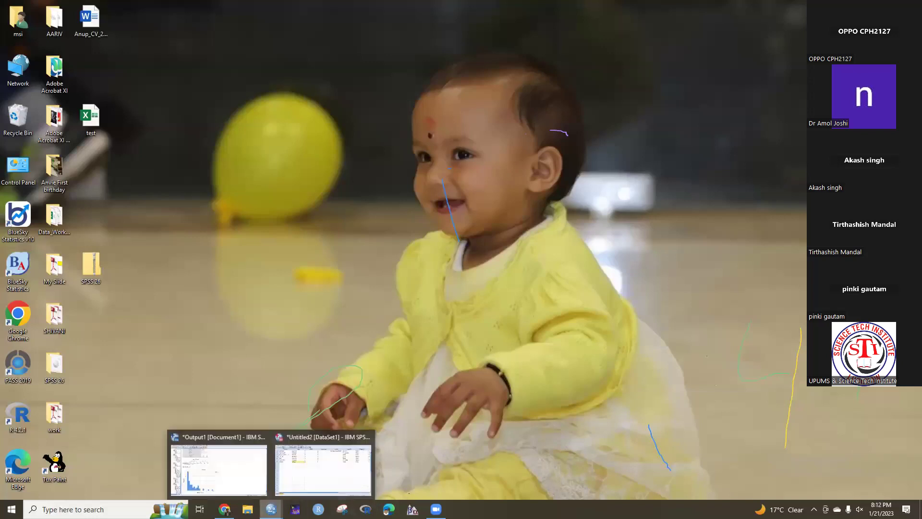
click(222, 479)
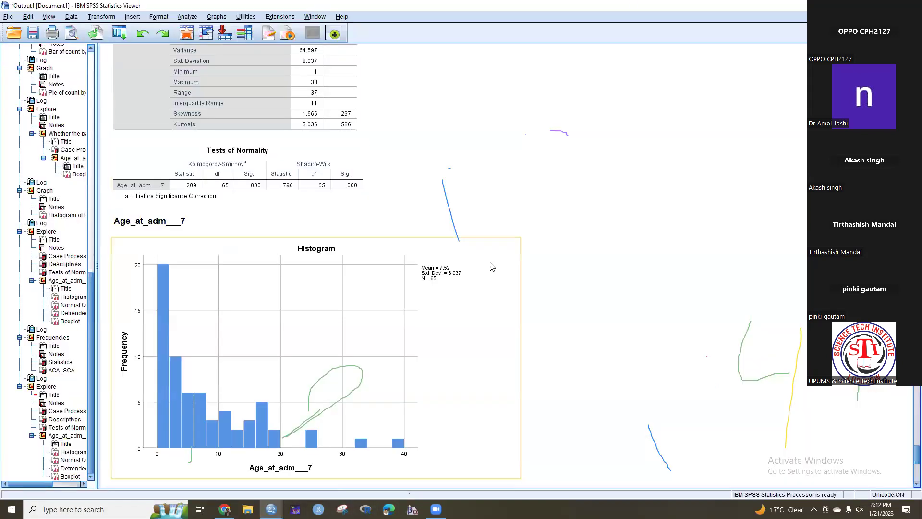
mouse_move(271, 509)
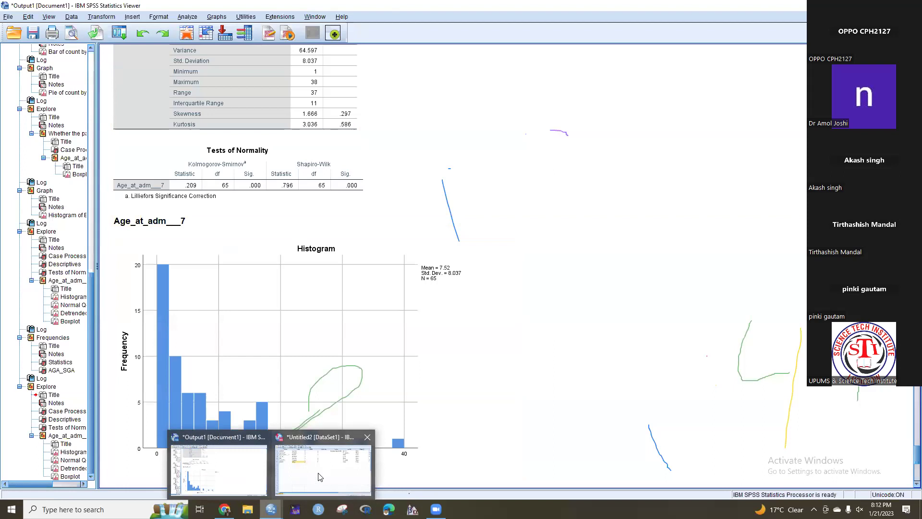
click(319, 473)
click(19, 479)
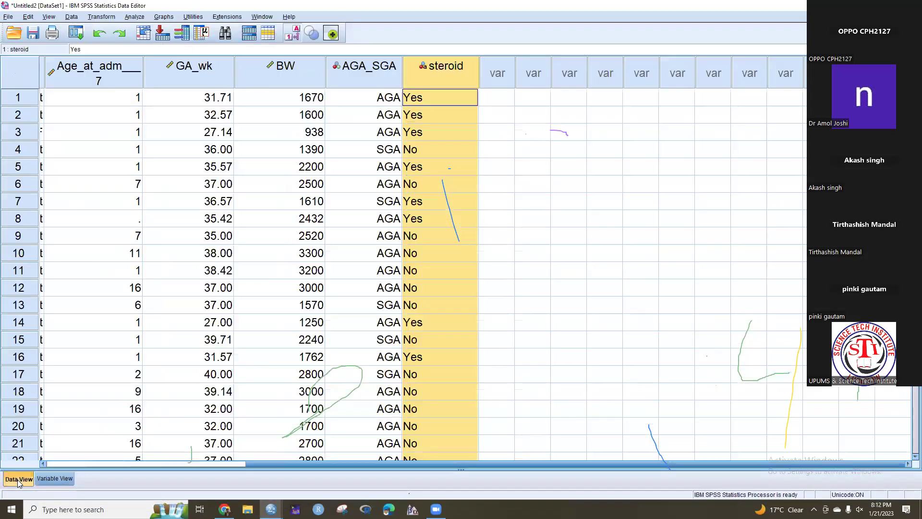
click(64, 480)
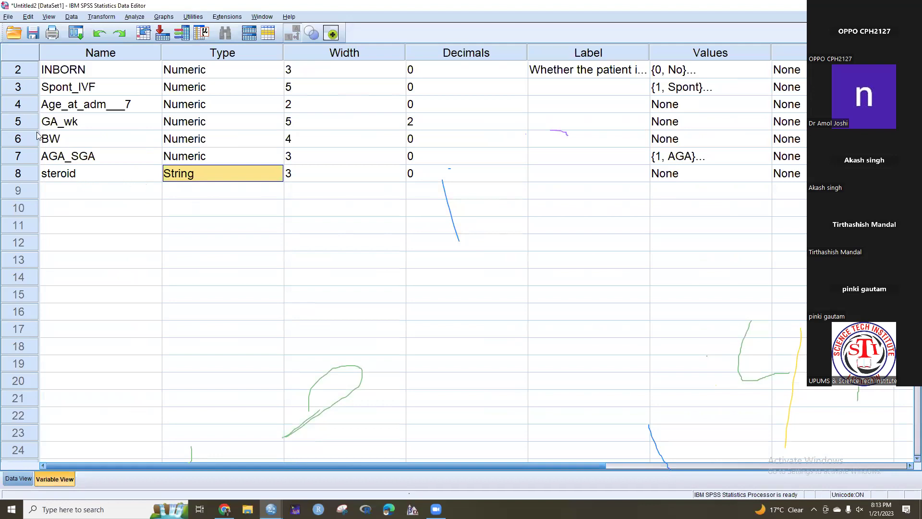
scroll(146, 197, up, 1)
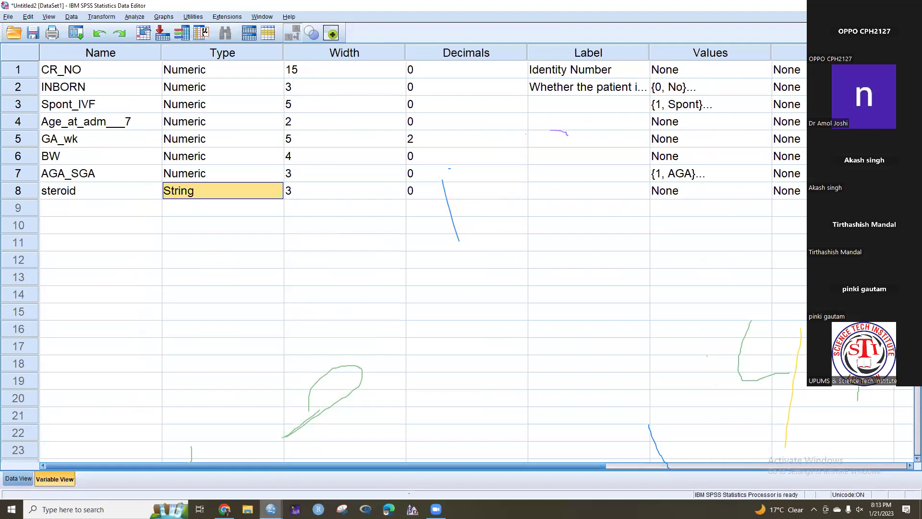
mouse_move(271, 510)
click(248, 476)
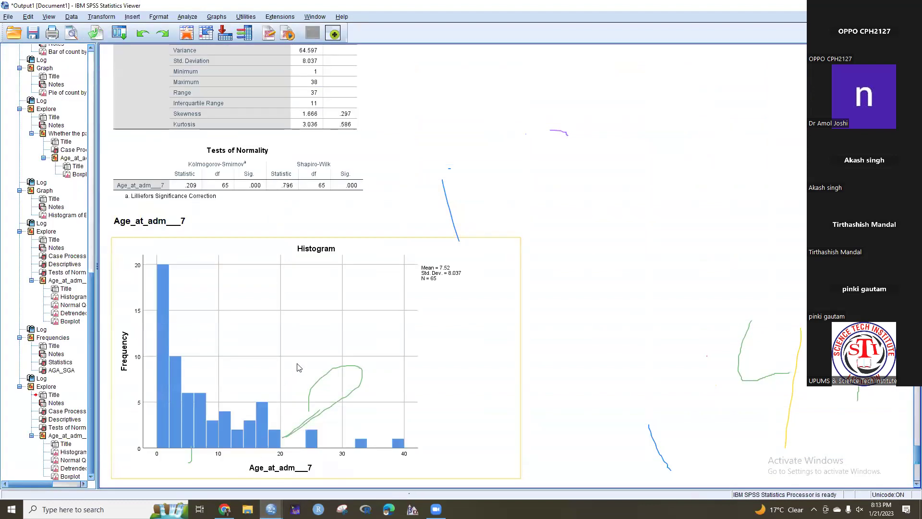
scroll(298, 367, down, 5)
scroll(298, 368, up, 4)
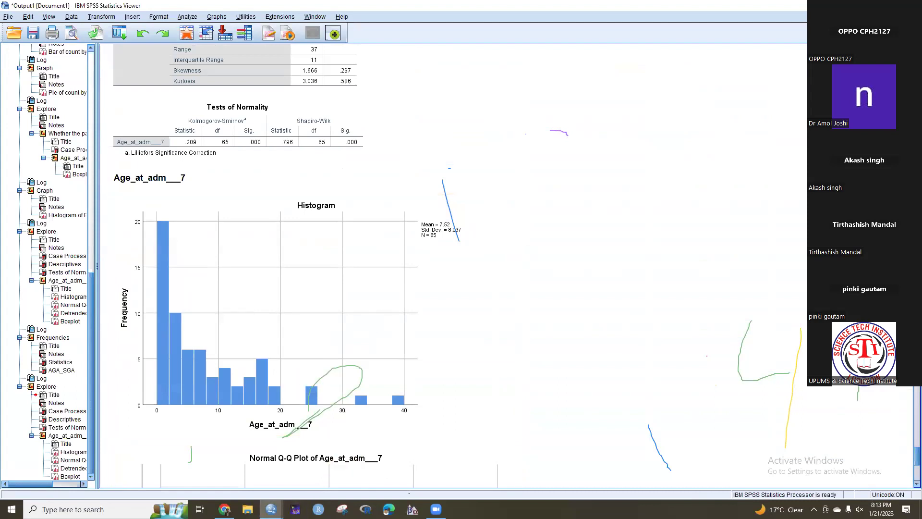
Create a simple line chart with summaries for groups of cases, using Age_at_adm___7 as the category axis and N of cases as the line.
mouse_move(271, 509)
click(319, 471)
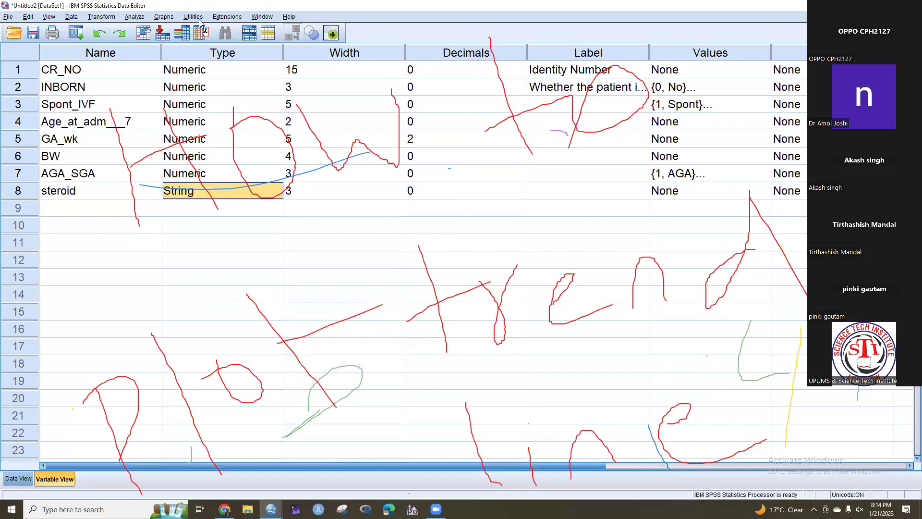
click(165, 18)
mouse_move(183, 57)
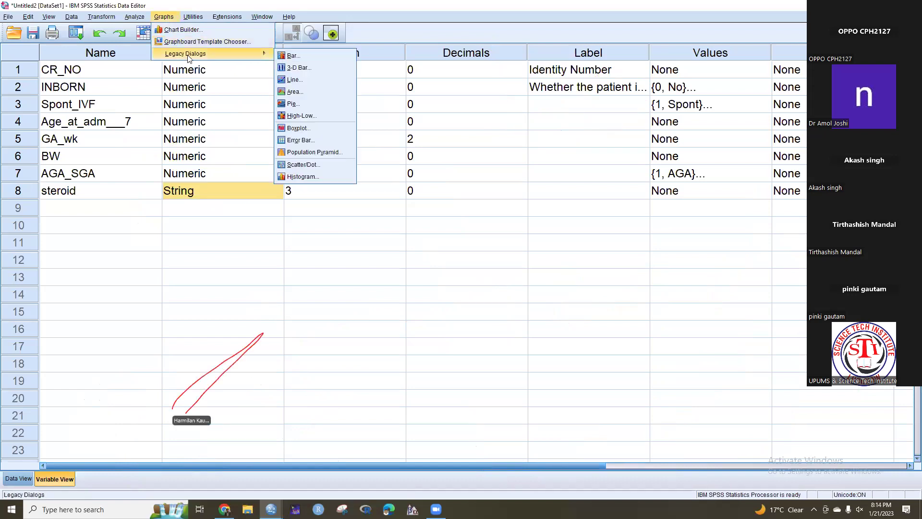
click(297, 81)
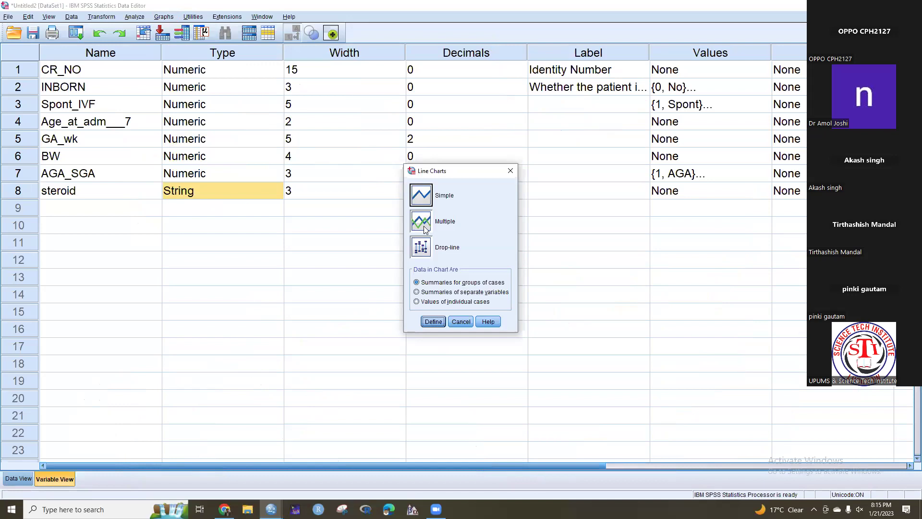
click(434, 321)
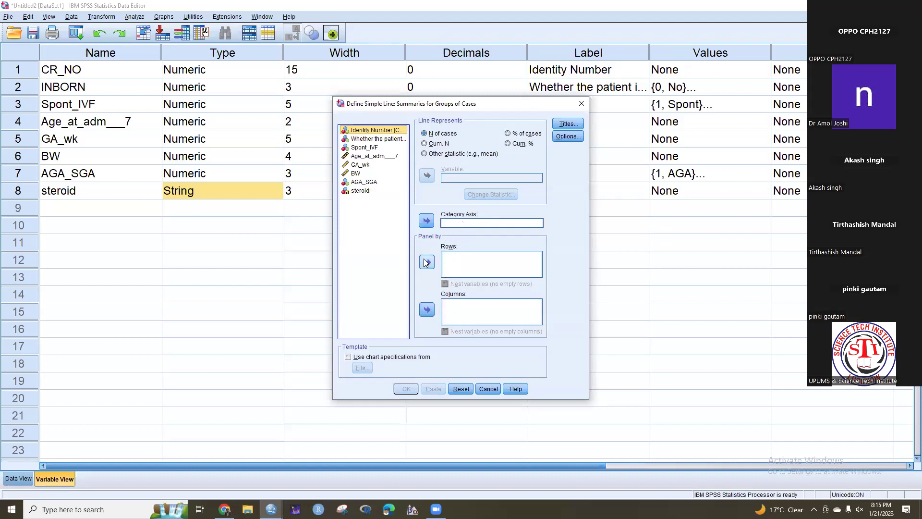
click(373, 156)
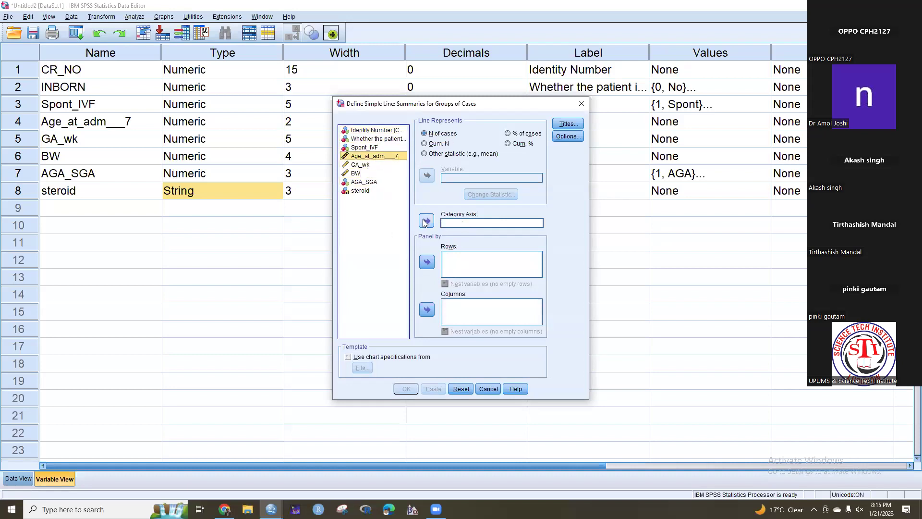
click(426, 221)
click(406, 389)
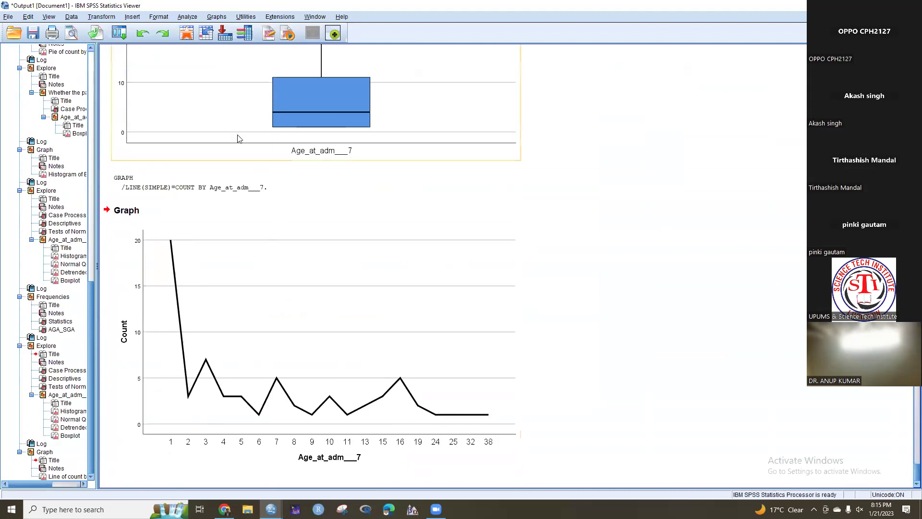
Create a simple boxplot of Age_at_adm___7 using summaries of separate variables, checking its missing-value options first.
click(217, 17)
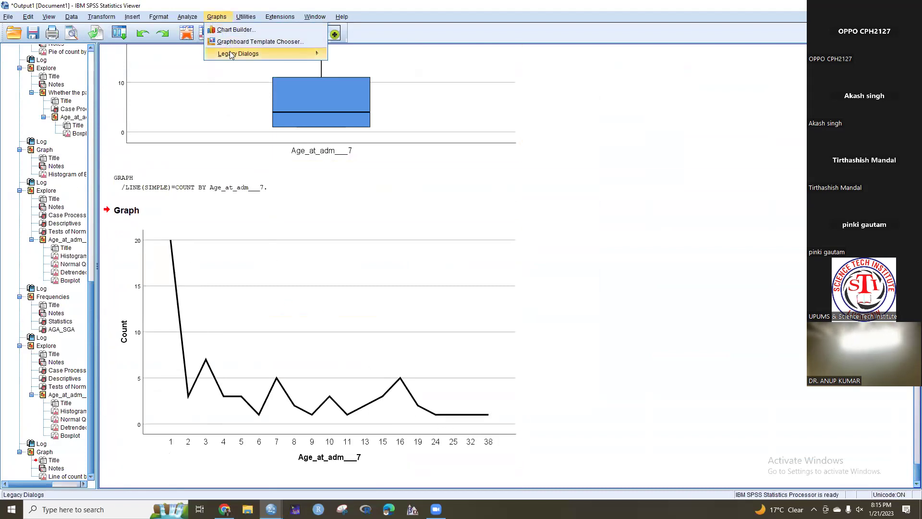
mouse_move(232, 57)
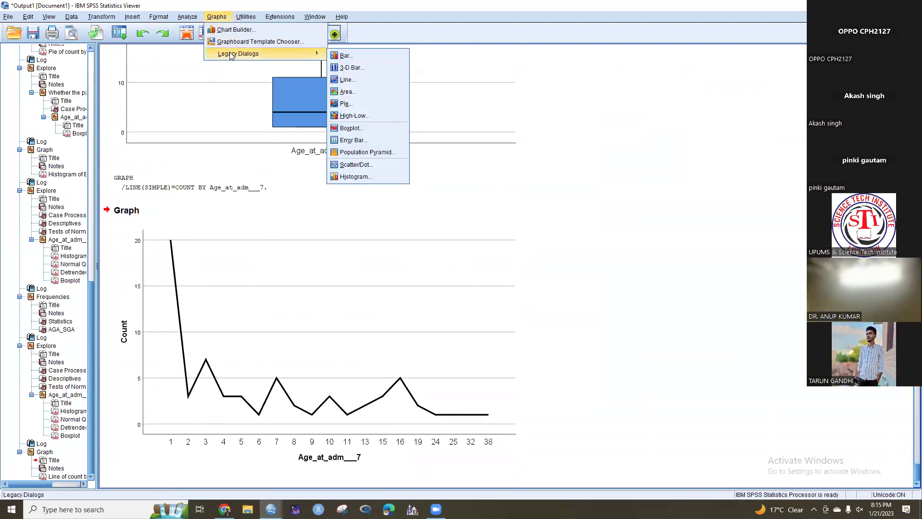
click(360, 126)
click(425, 222)
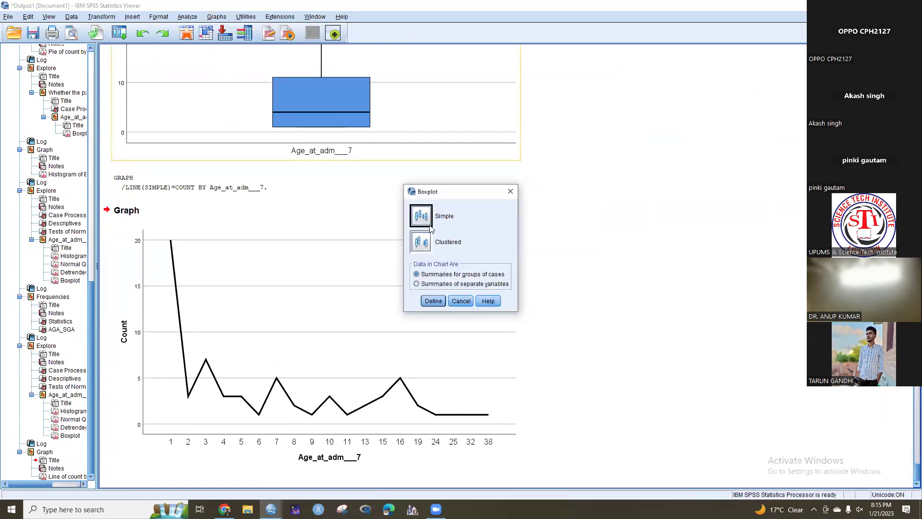
click(417, 284)
click(433, 301)
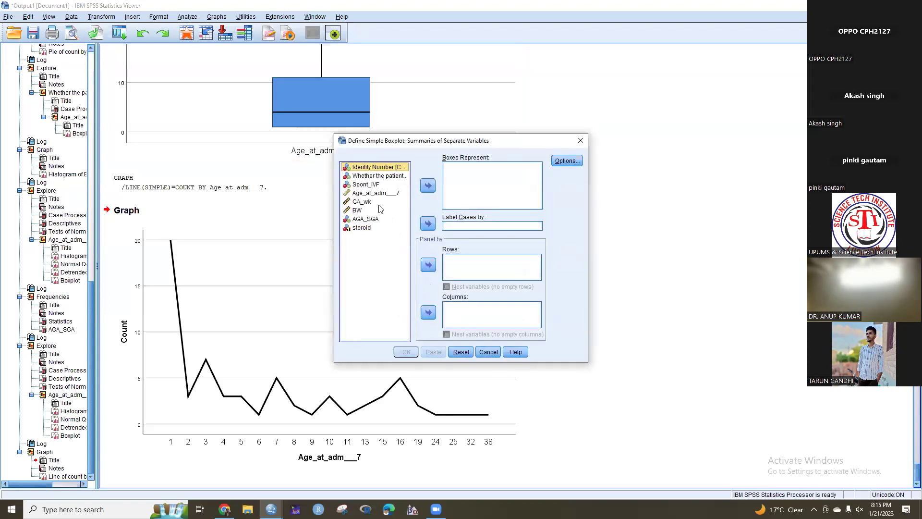
click(368, 194)
click(428, 186)
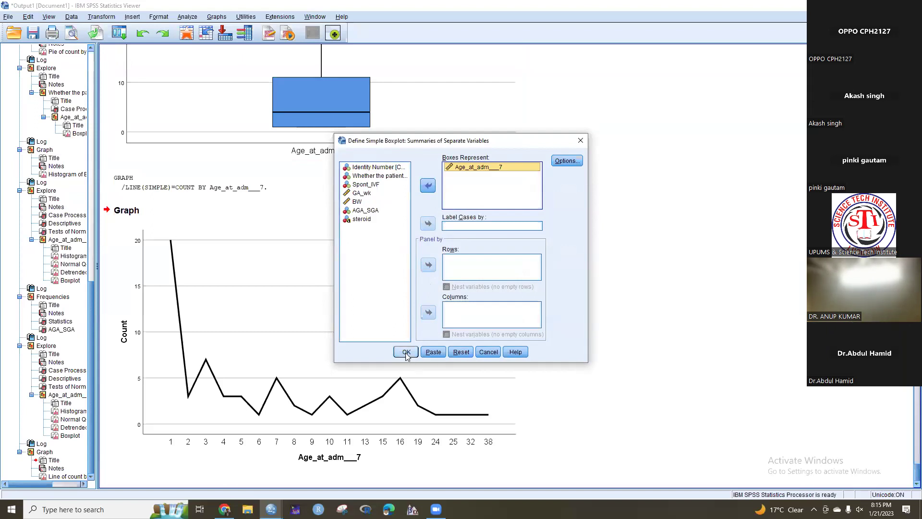
click(571, 160)
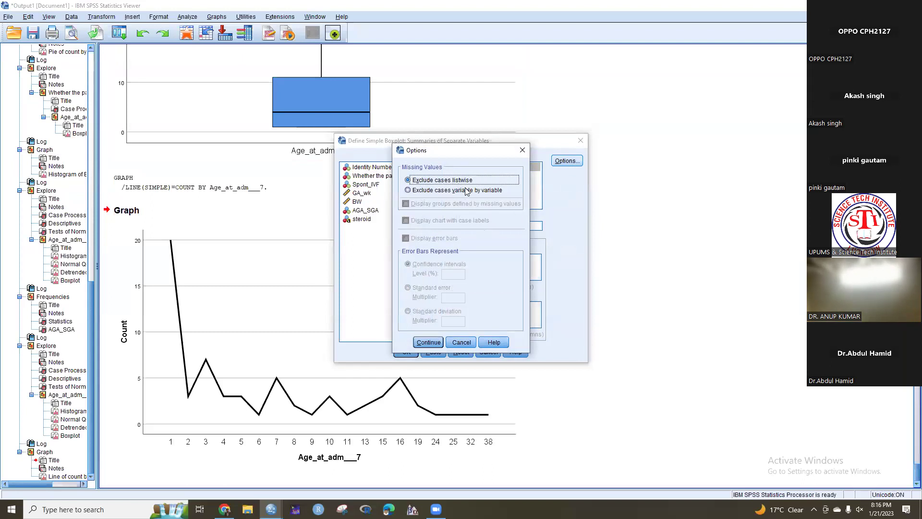
click(520, 150)
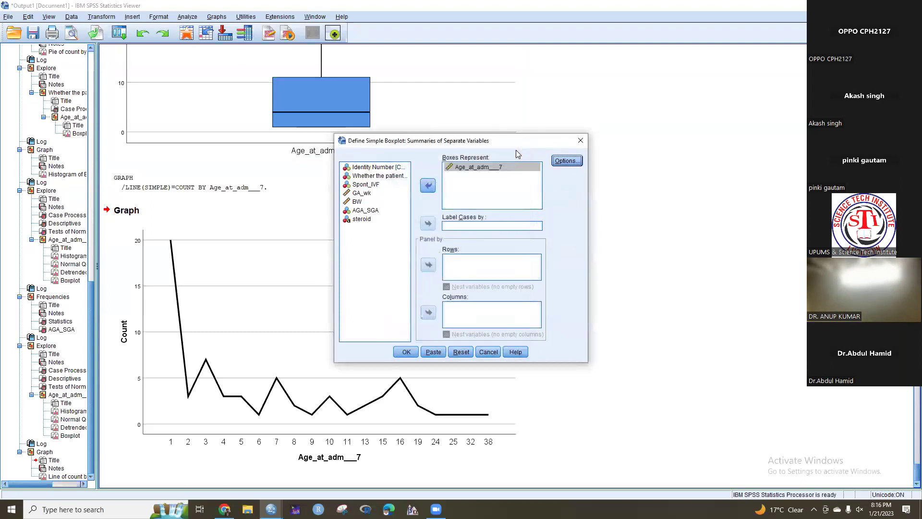
click(406, 352)
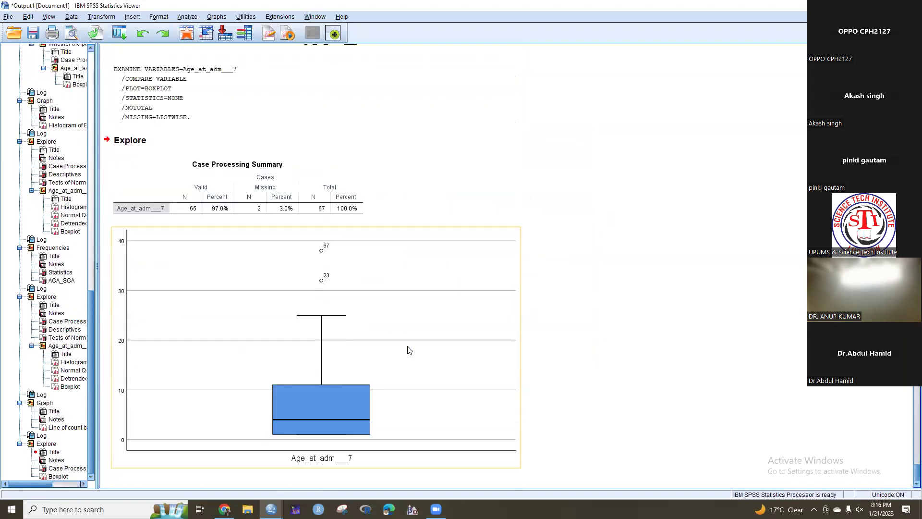
click(118, 210)
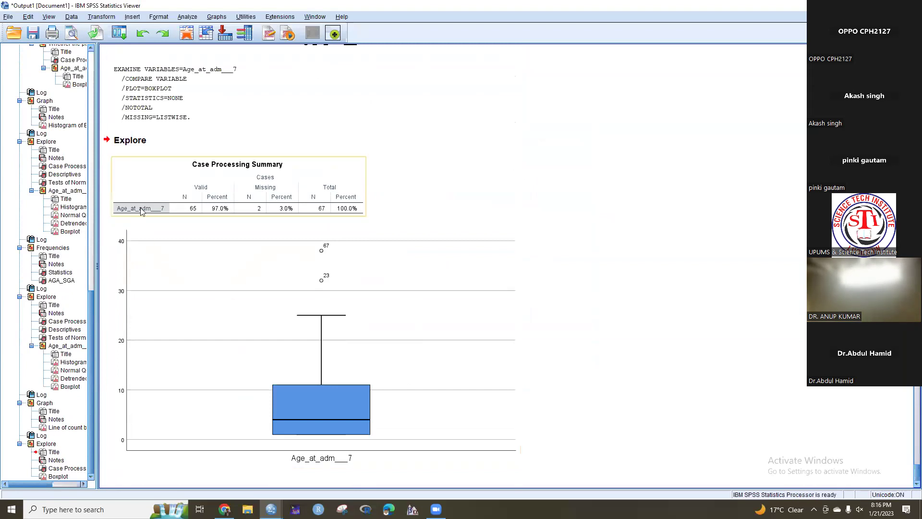
click(169, 260)
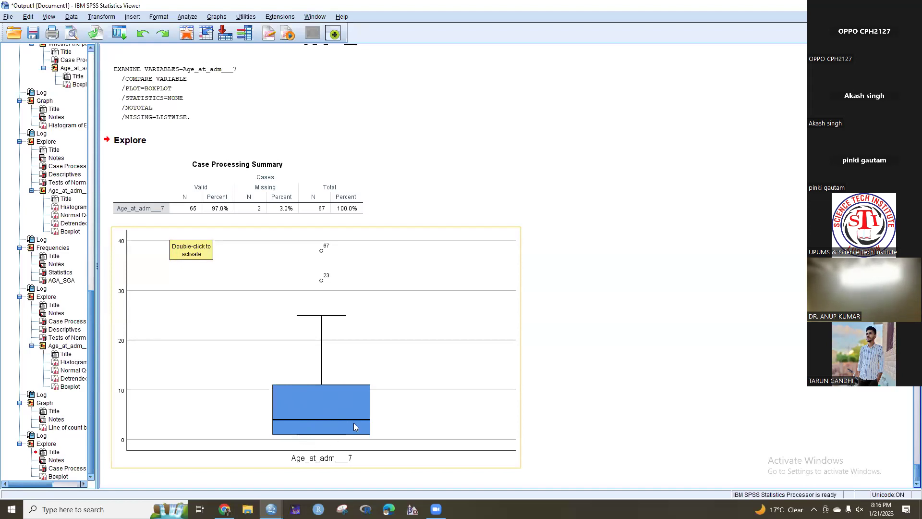
Create a simple boxplot of BW in place of Age_at_adm___7, and compare it with the preceding boxplot.
click(215, 18)
mouse_move(249, 53)
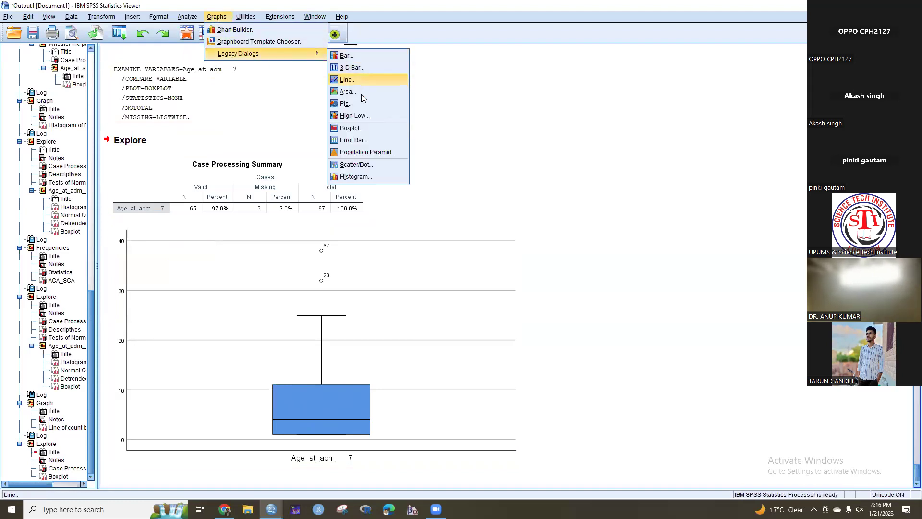
click(358, 128)
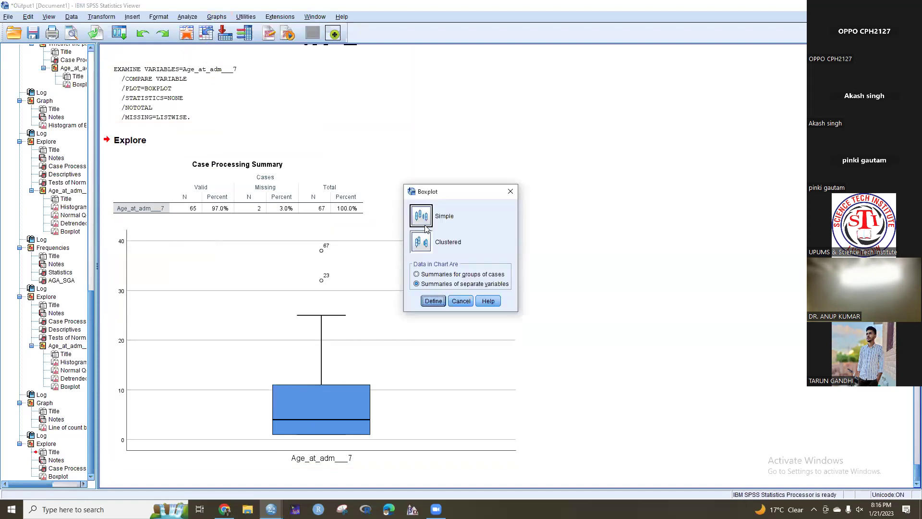
click(429, 297)
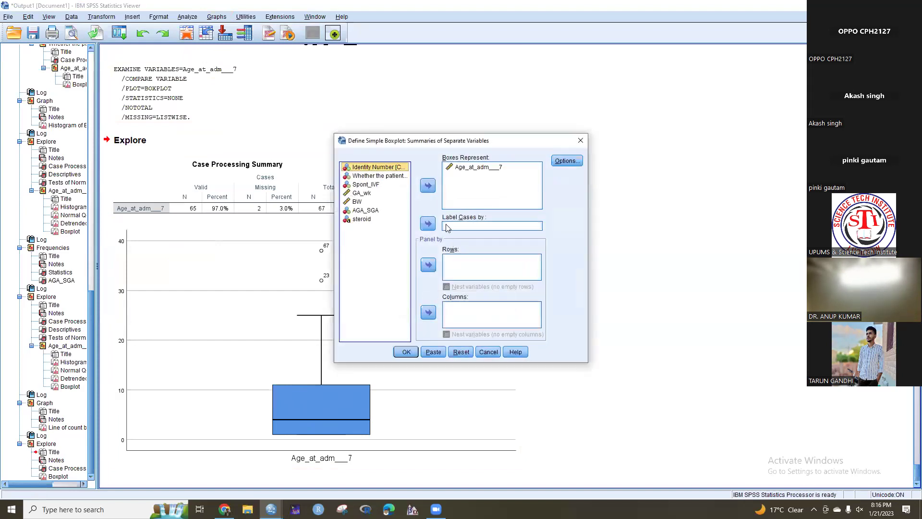
click(459, 167)
click(429, 186)
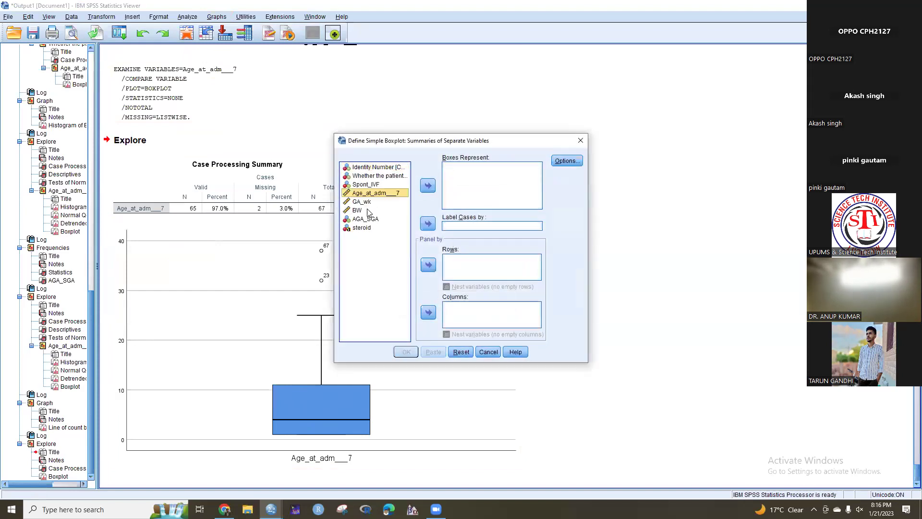
click(360, 210)
click(428, 186)
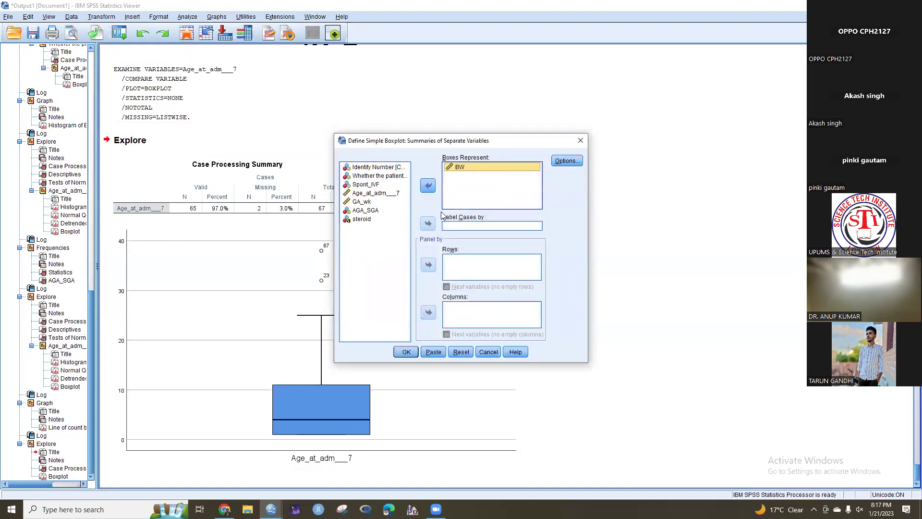
click(405, 352)
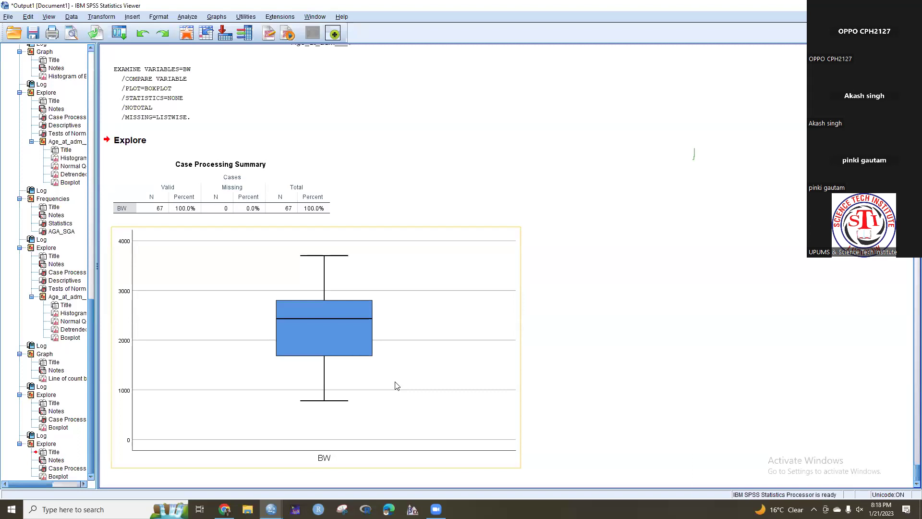
click(752, 237)
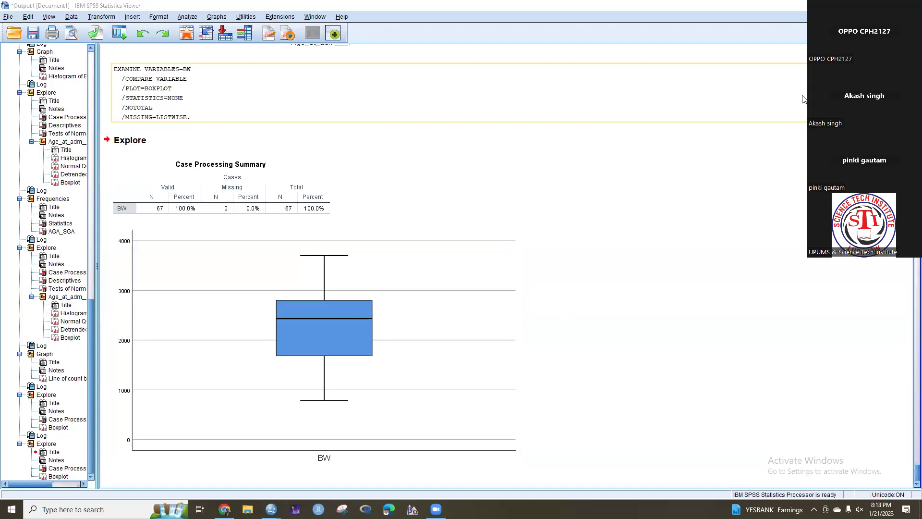
scroll(766, 241, up, 5)
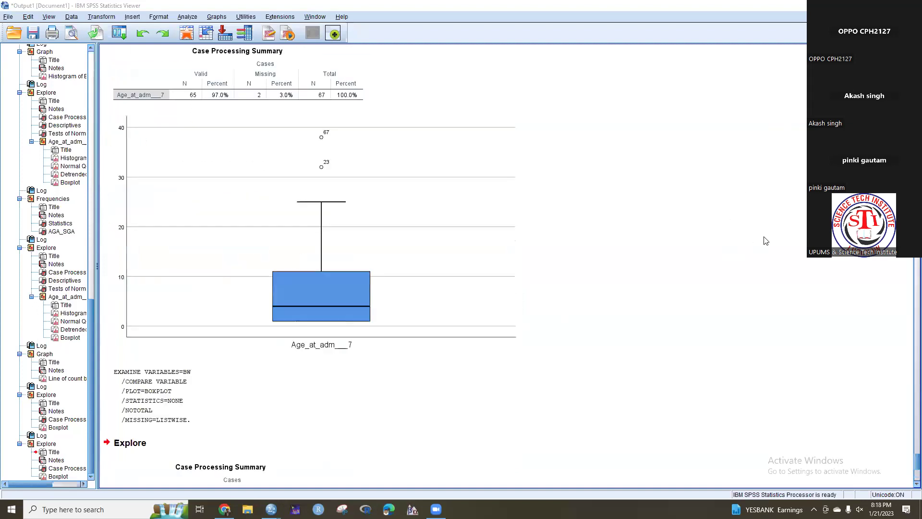
scroll(766, 241, down, 5)
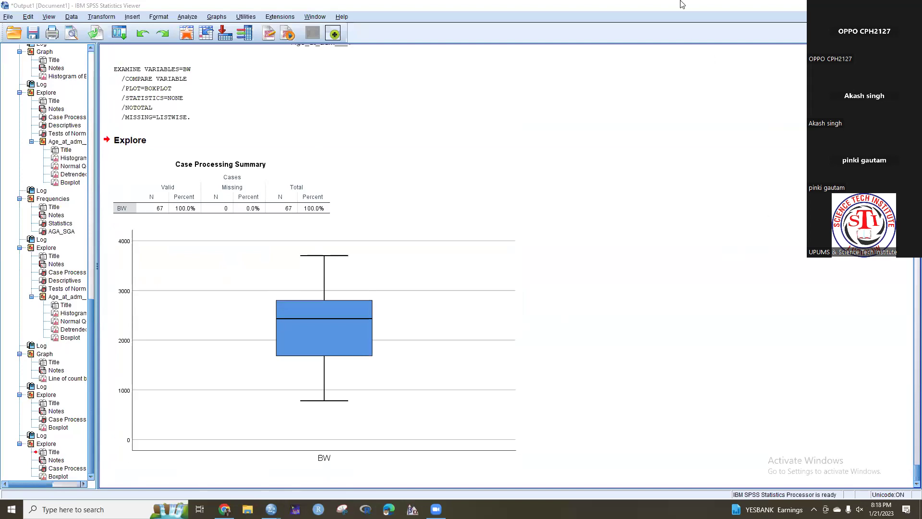